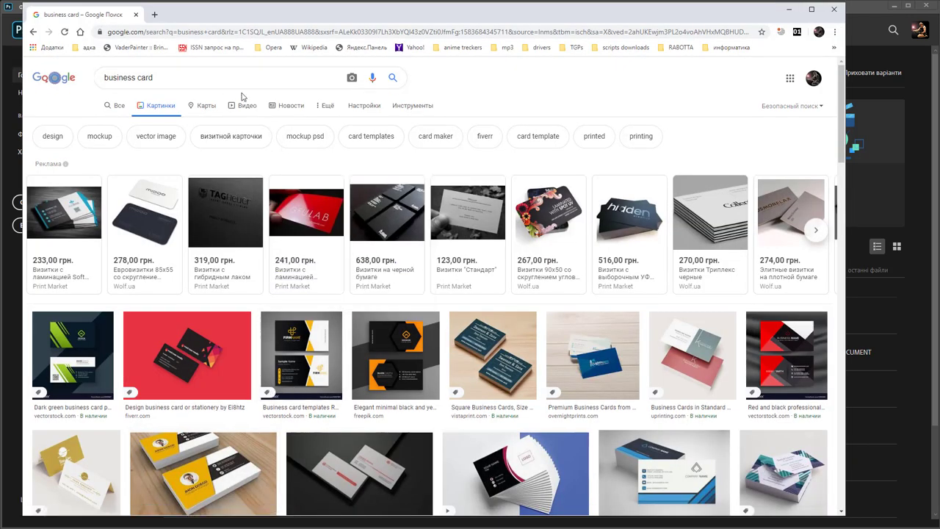
Copy the 'Elegant minimal black and yellow' business card image from Google Images, then minimize Chrome
scroll(452, 217, down, 1)
scroll(436, 229, up, 1)
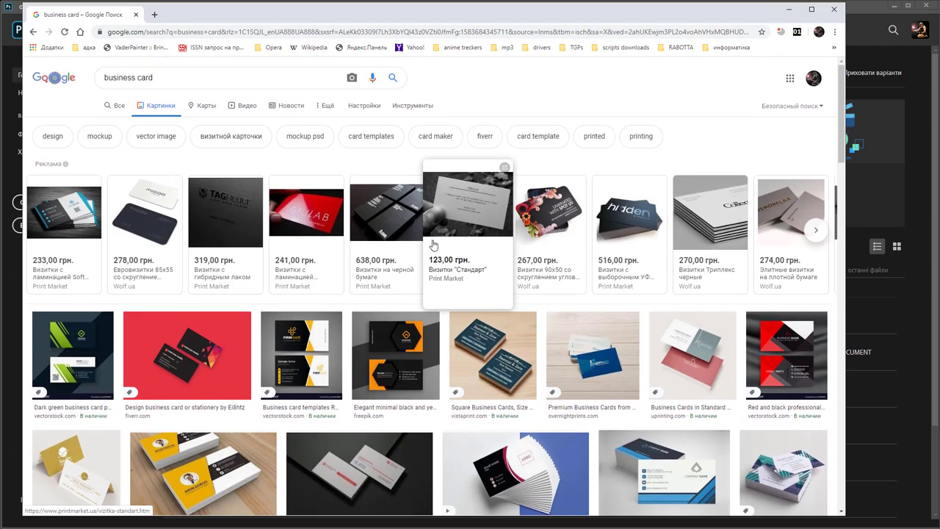
scroll(434, 245, down, 1)
scroll(432, 220, down, 2)
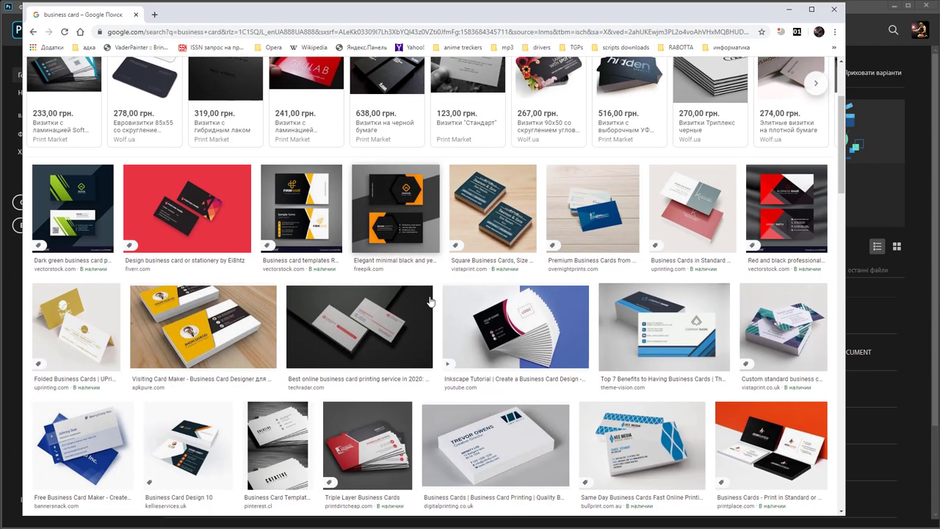
click(392, 204)
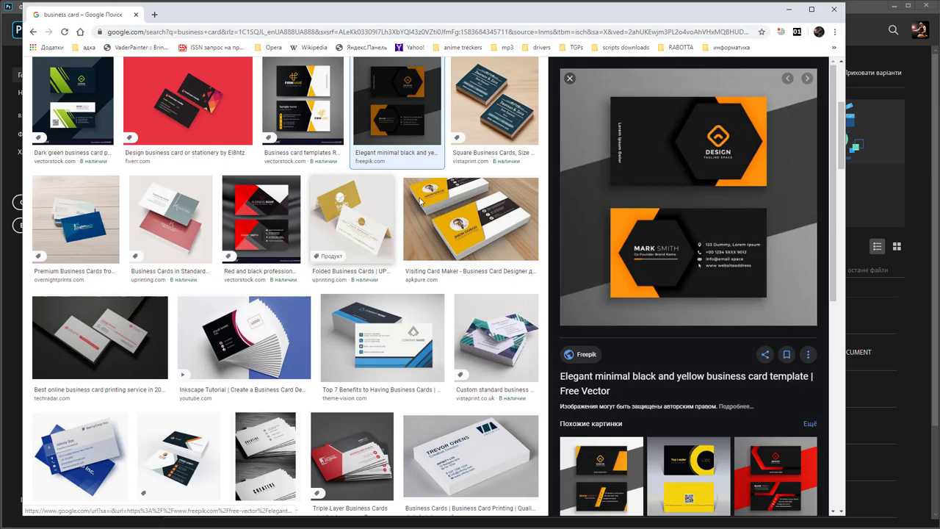
right_click(635, 145)
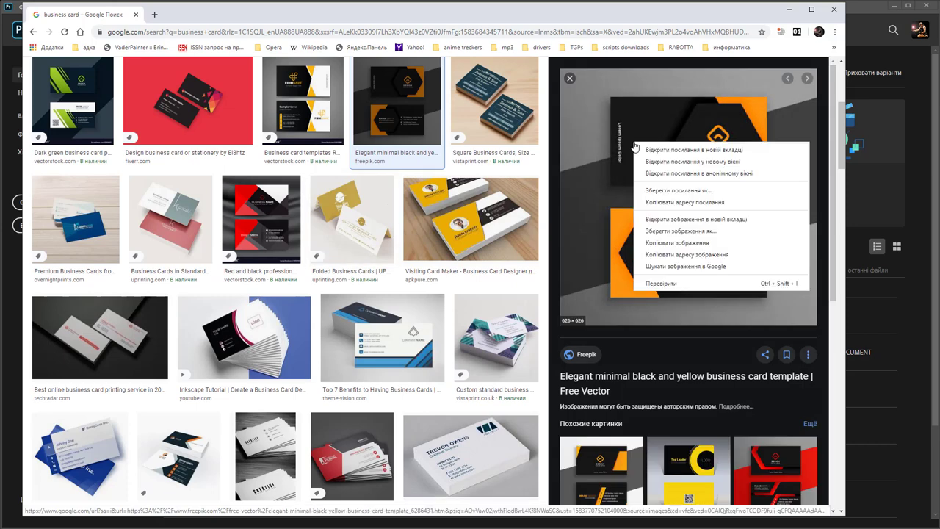
click(679, 245)
click(789, 10)
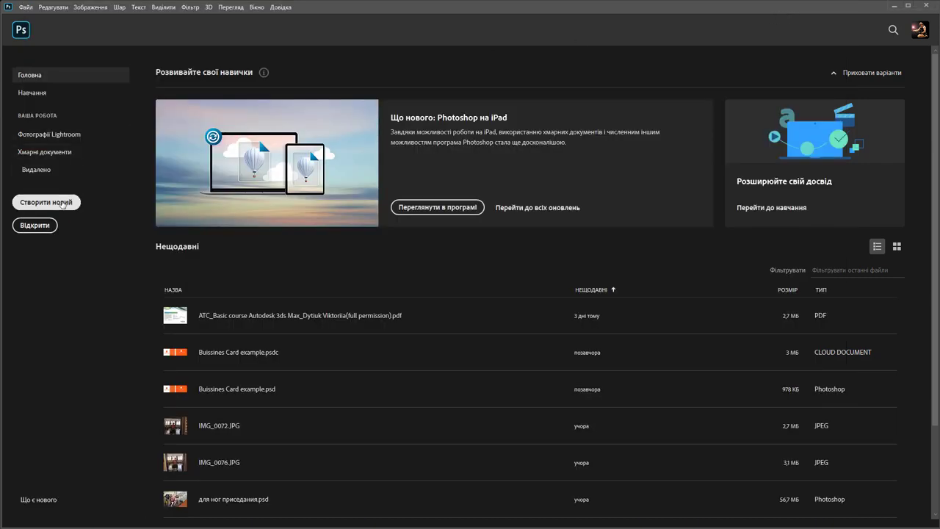
Paste the copied template into a new 626×626 Clipboard-preset document, then reopen the New Document dialog
click(46, 202)
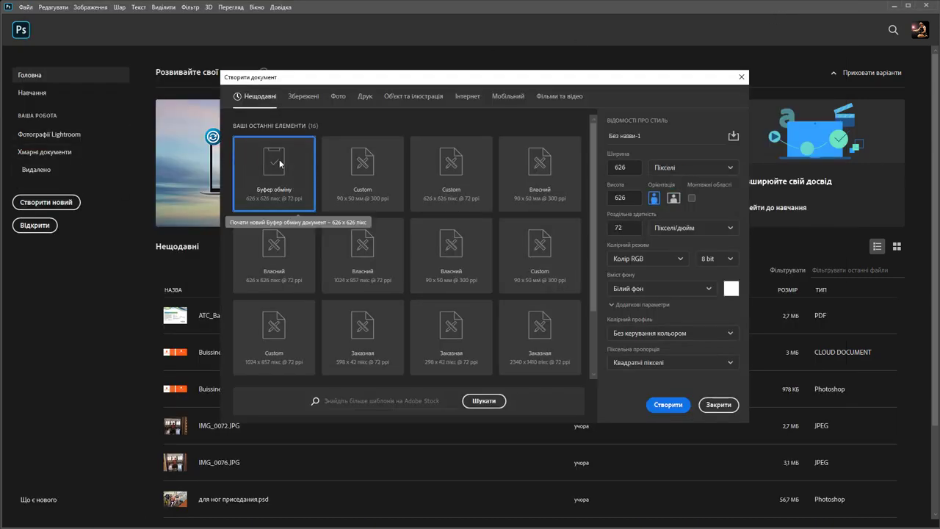
click(667, 404)
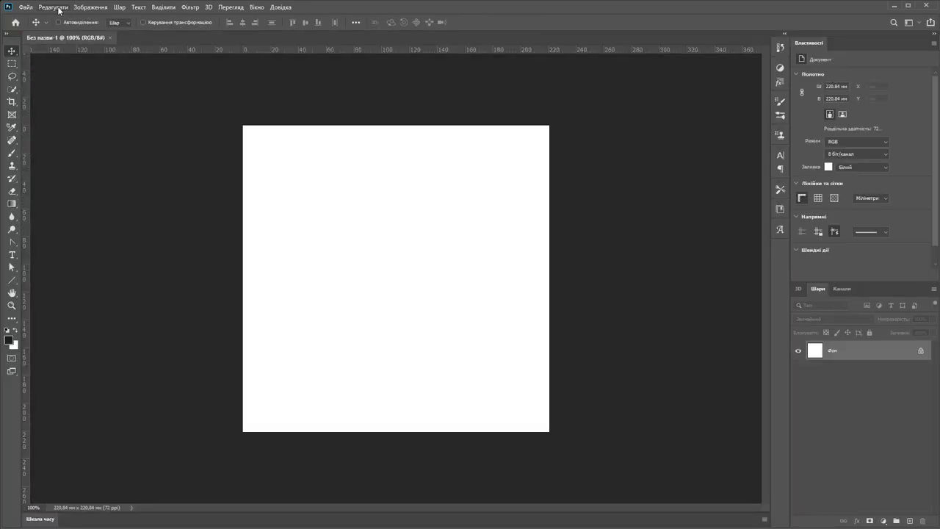
click(59, 7)
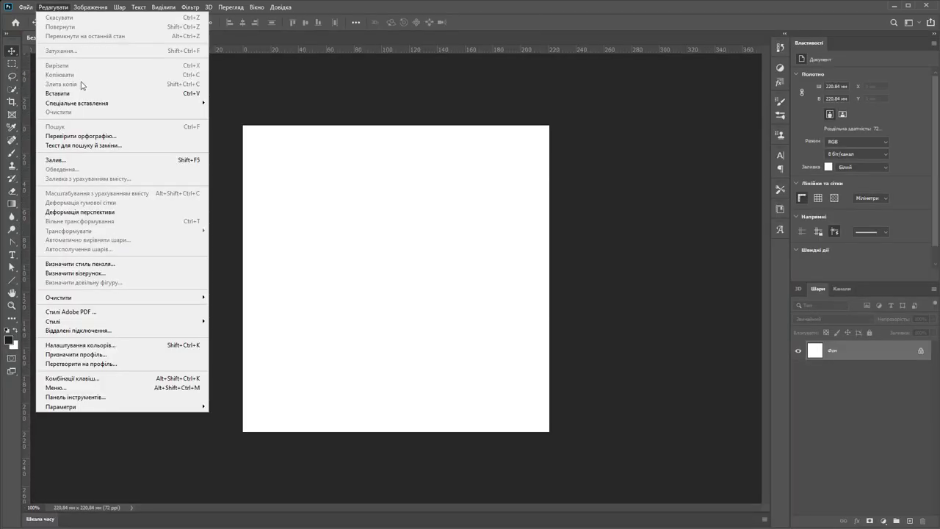
click(113, 96)
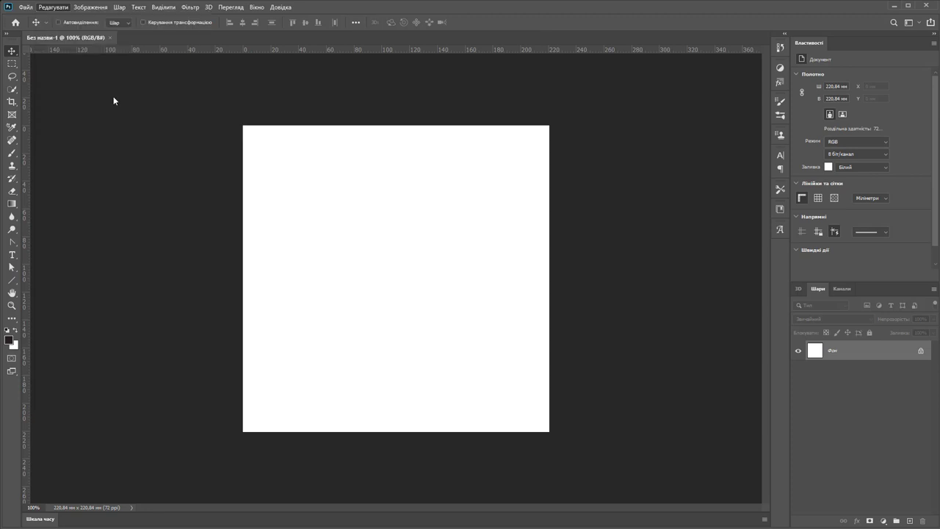
click(26, 7)
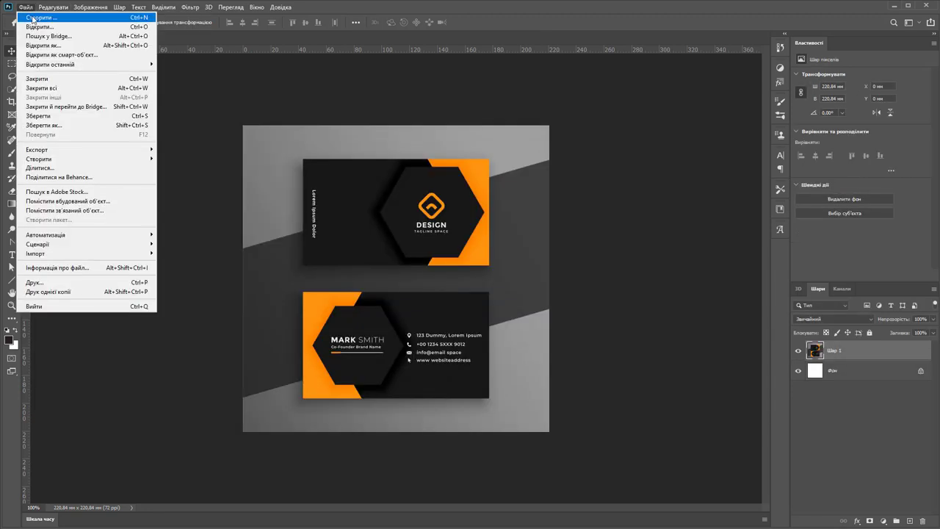
click(36, 17)
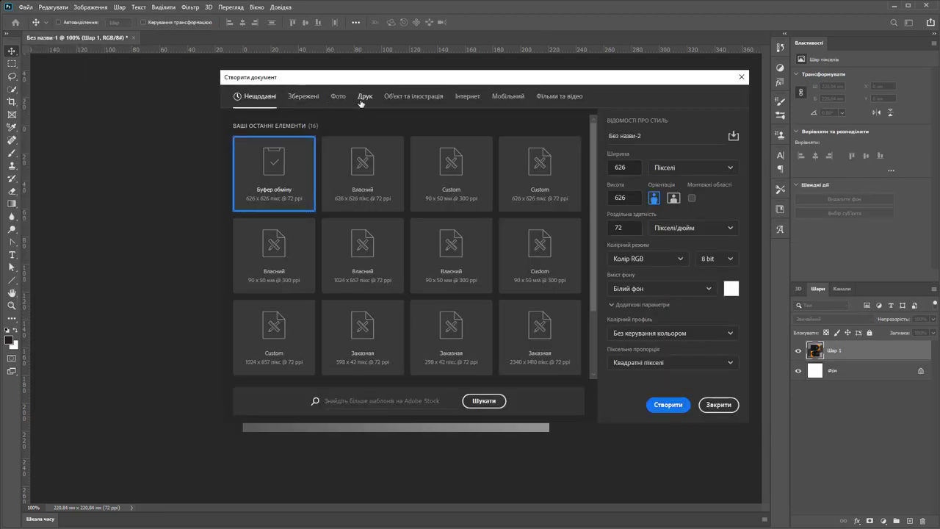
Create a Print document in millimetres: width 90, height 50, resolution 300
click(362, 99)
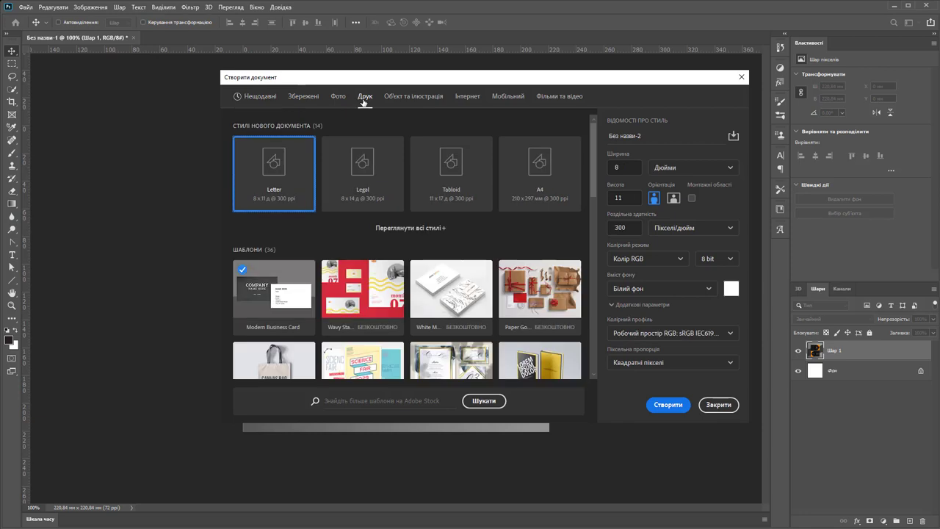
click(693, 168)
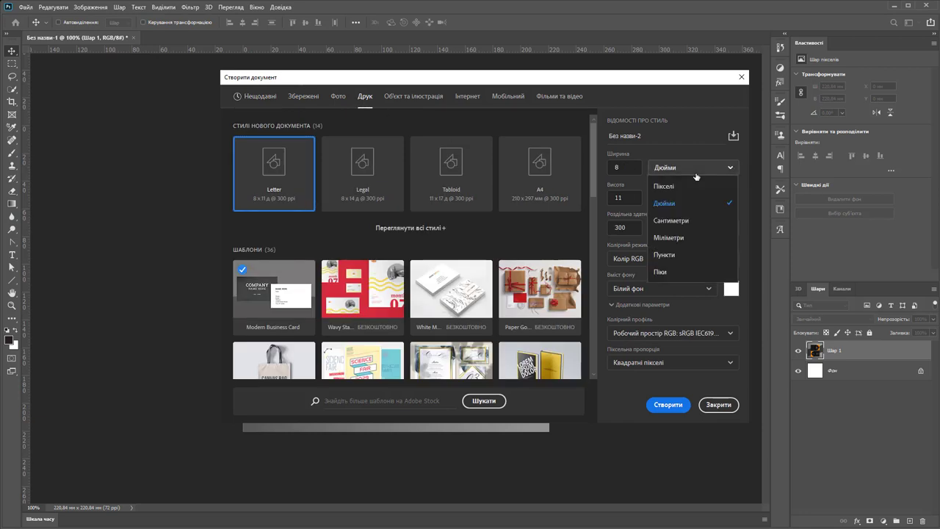
click(668, 237)
drag(635, 169, 572, 172)
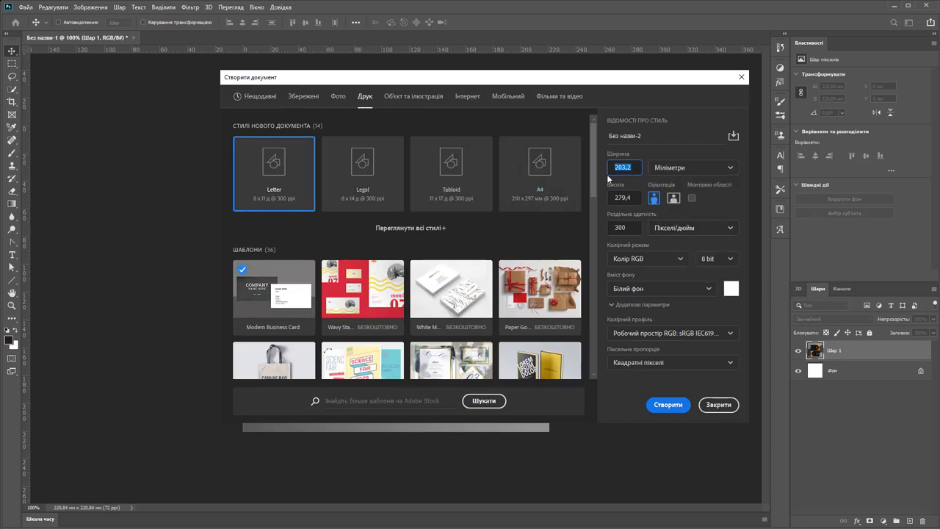
text(90)
key(Tab)
text(50)
key(Tab)
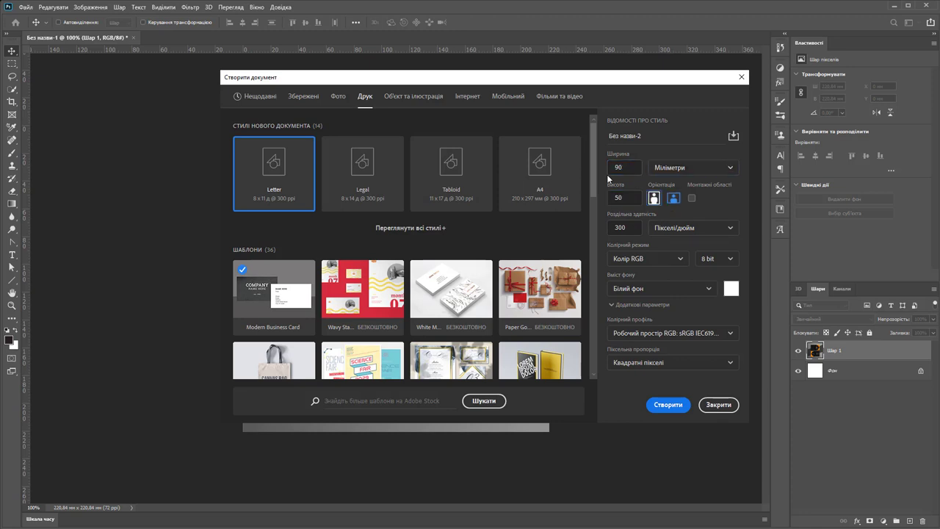
key(Tab)
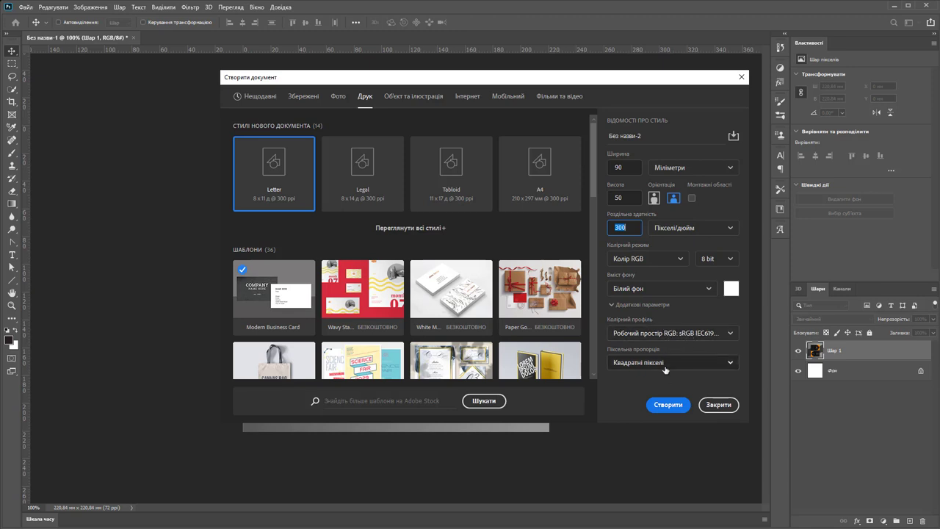
click(662, 408)
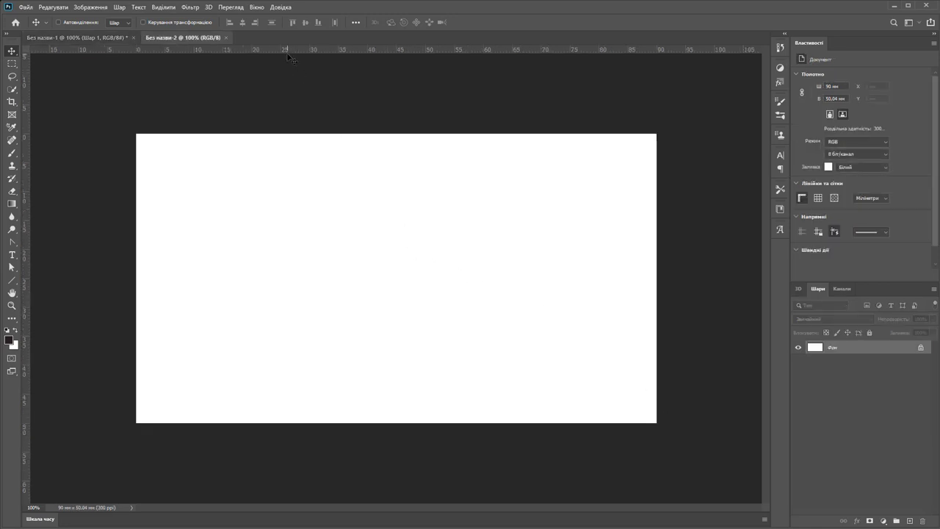
Show the rulers with millimetre units
key(ctrl+r)
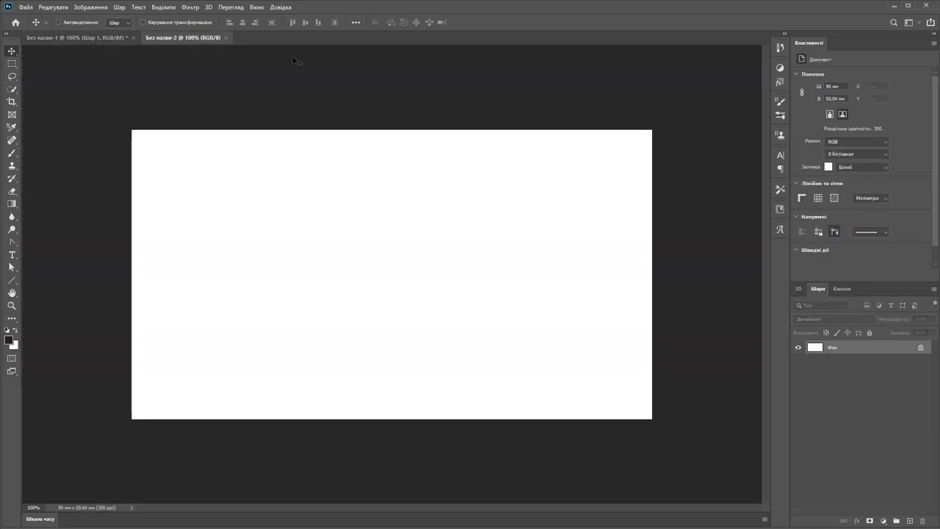
click(229, 7)
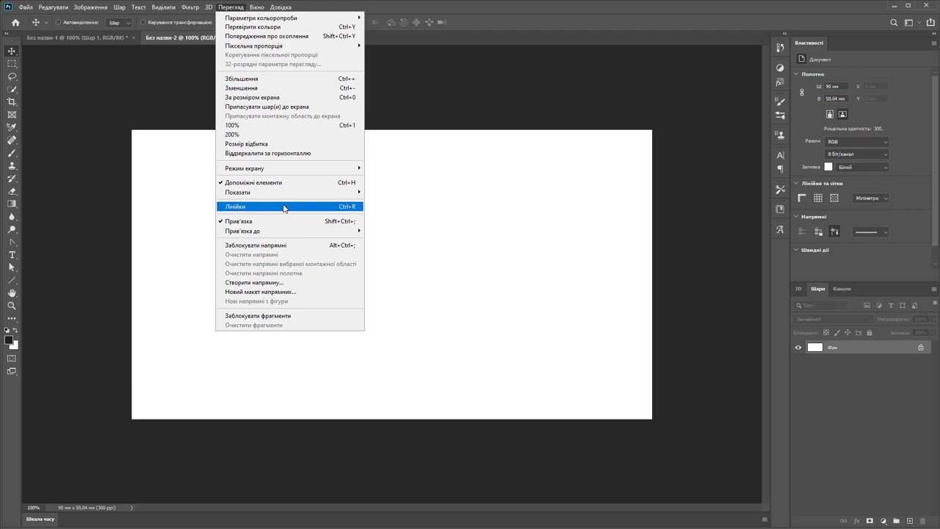
click(284, 208)
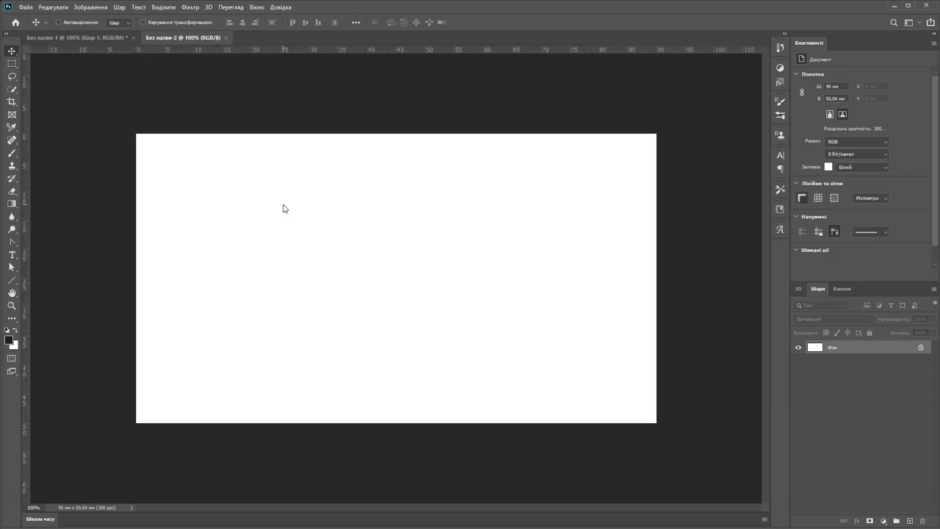
right_click(335, 51)
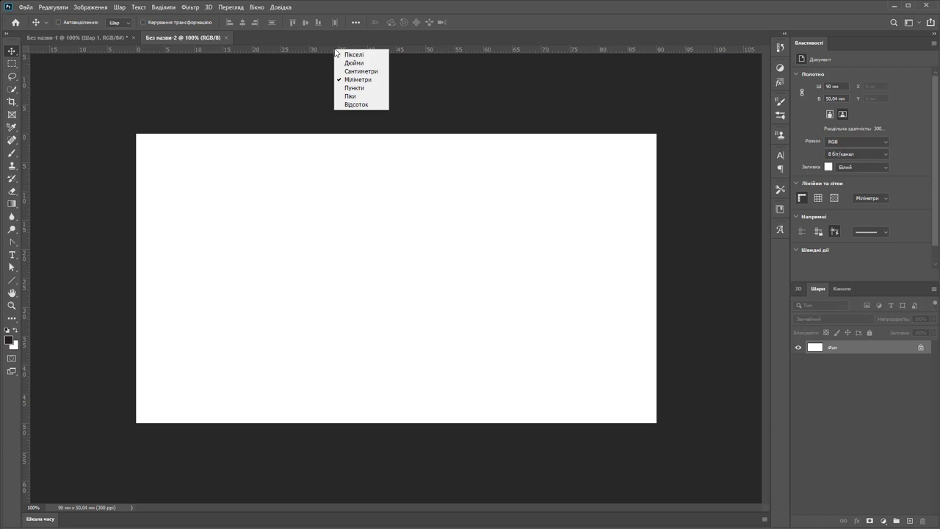
click(361, 80)
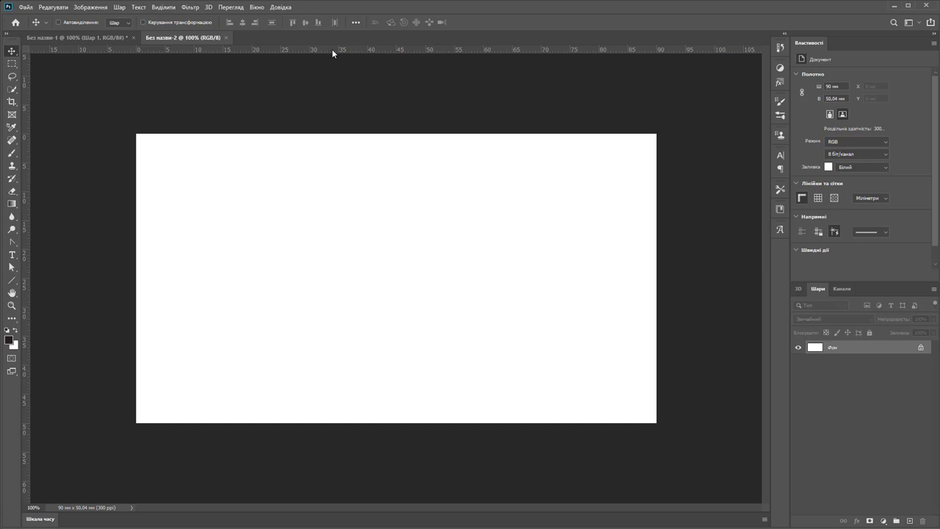
Drag guides to the card's top, left, right and bottom edges
drag(331, 49, 336, 133)
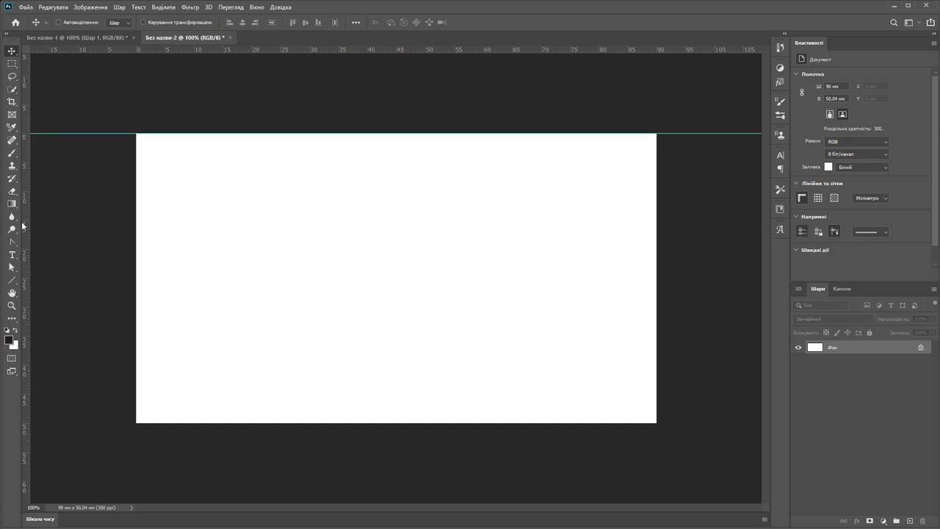
drag(25, 223, 137, 213)
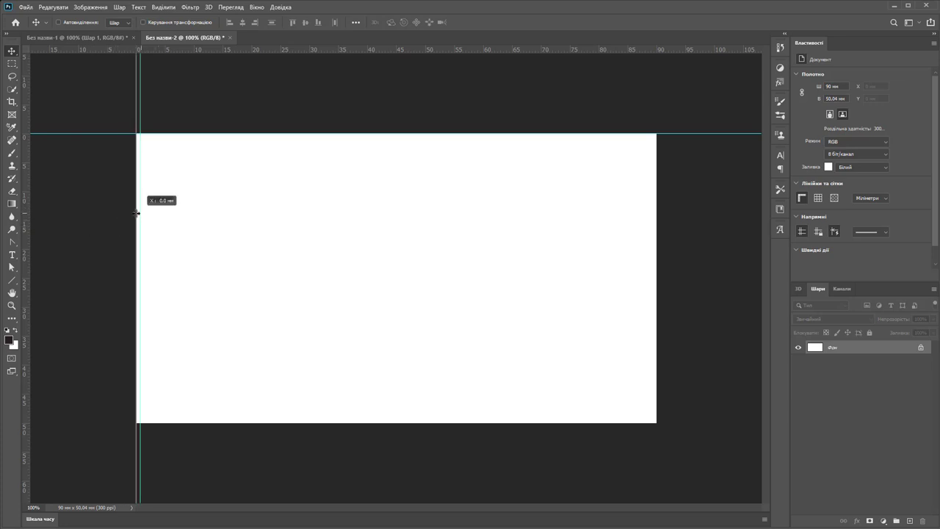
drag(27, 222, 655, 229)
mouse_move(517, 50)
mouse_down()
mouse_move(518, 168)
mouse_move(494, 422)
mouse_up()
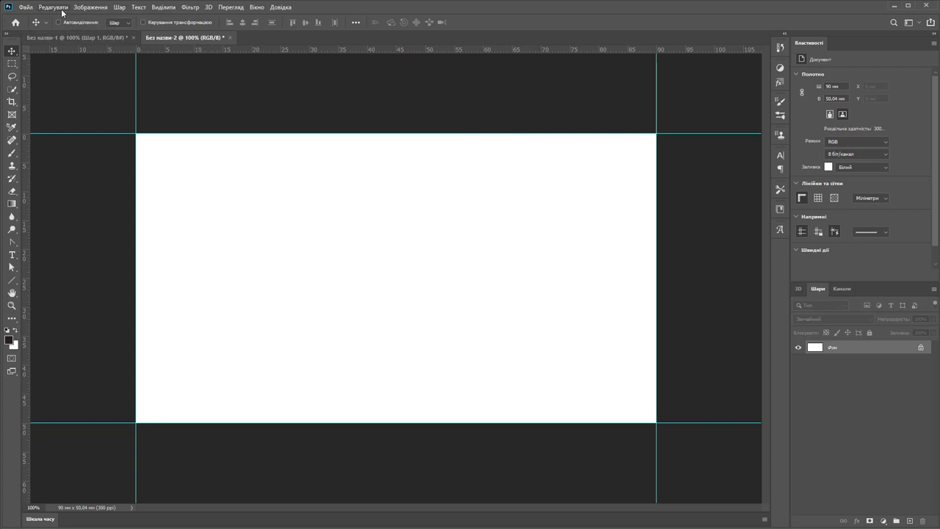
Grow the canvas by 8 mm to 97.96 × 58 mm, then switch to the template document
click(89, 9)
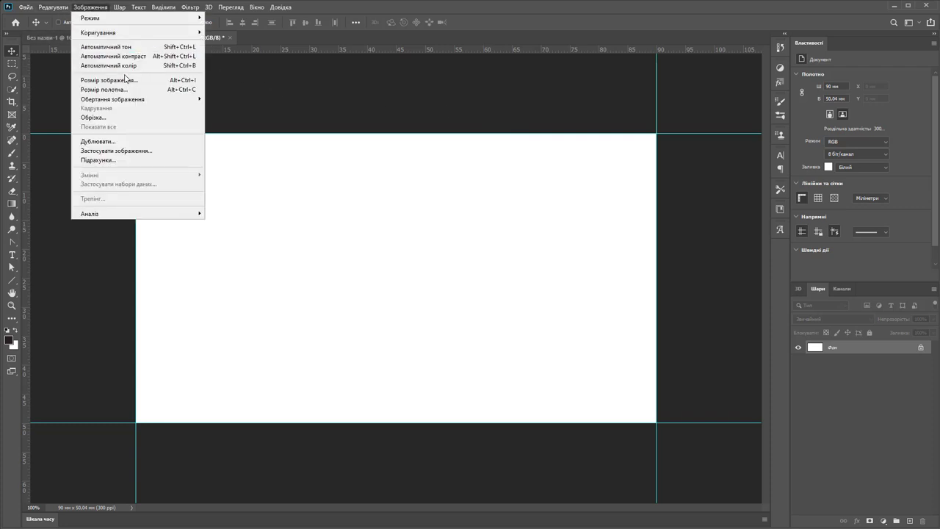
click(128, 89)
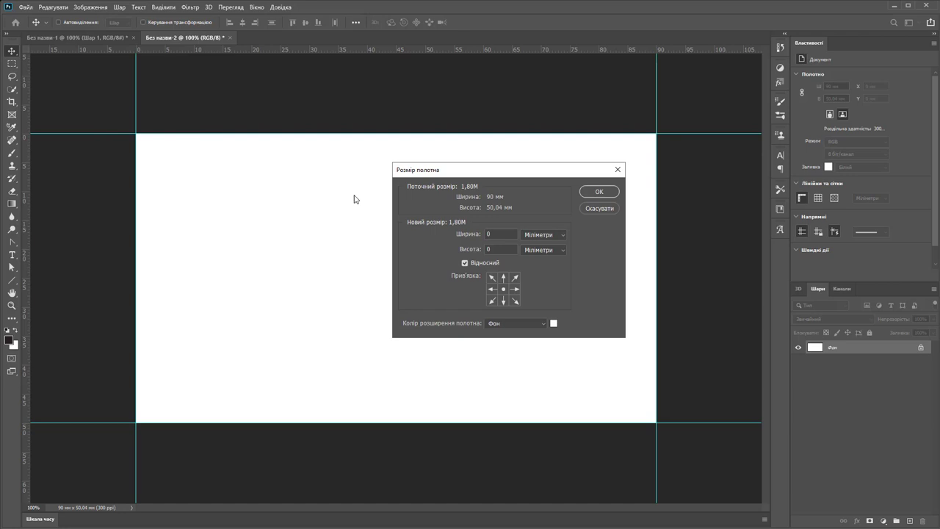
double_click(497, 236)
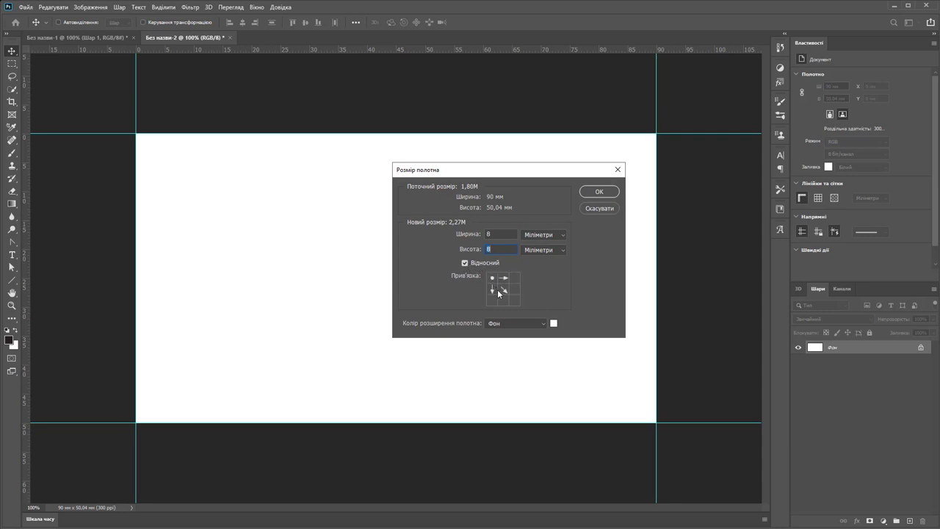
click(598, 191)
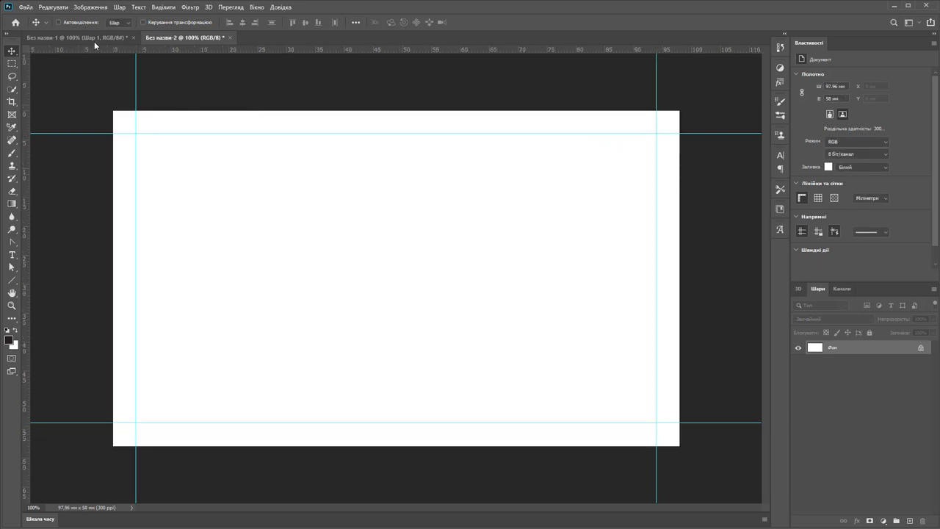
click(94, 37)
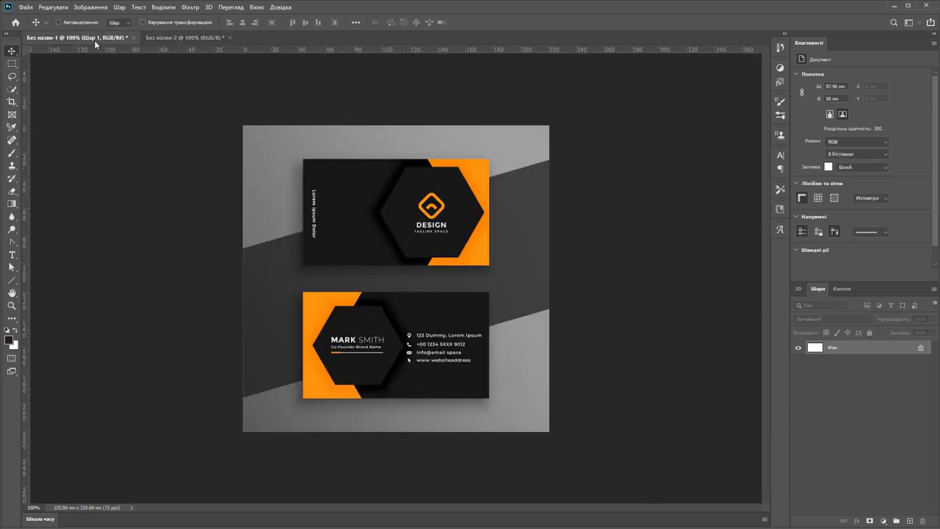
Sample the template's dark #161616 as foreground colour and return to the blank card document
click(9, 339)
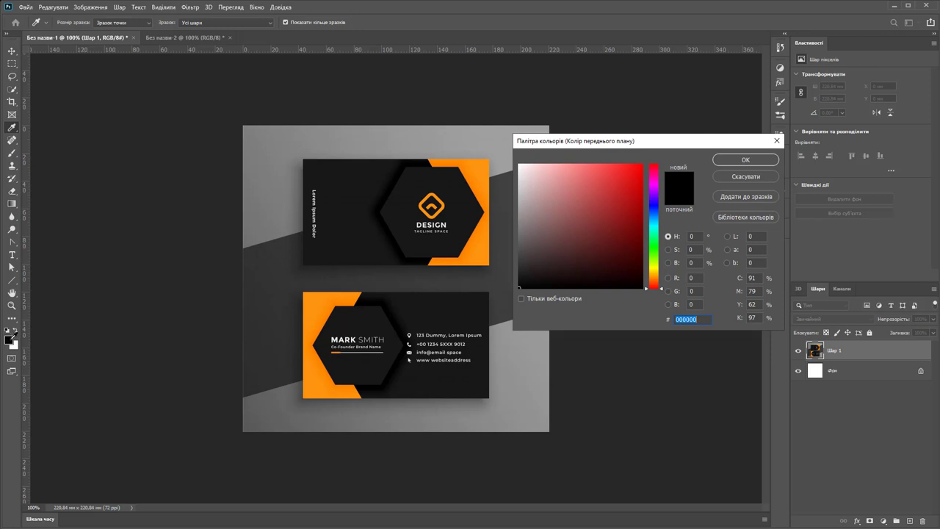
click(361, 174)
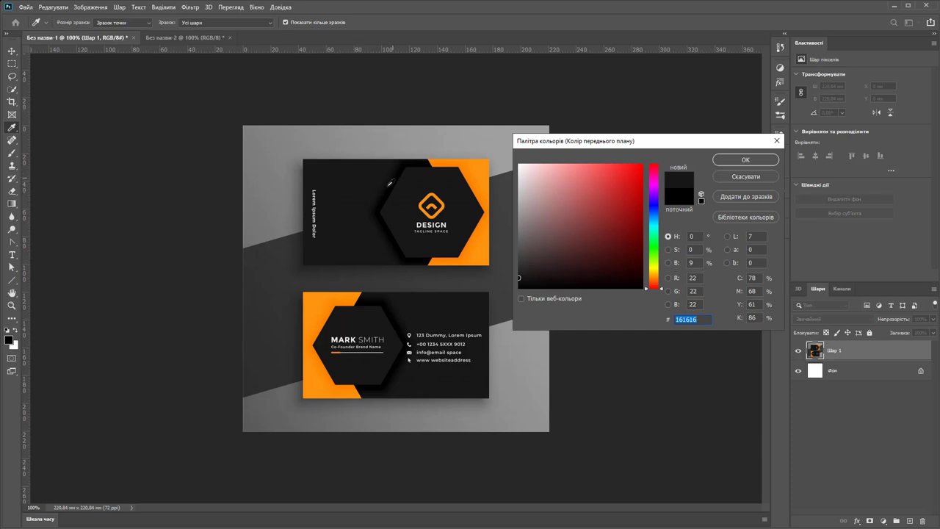
click(738, 160)
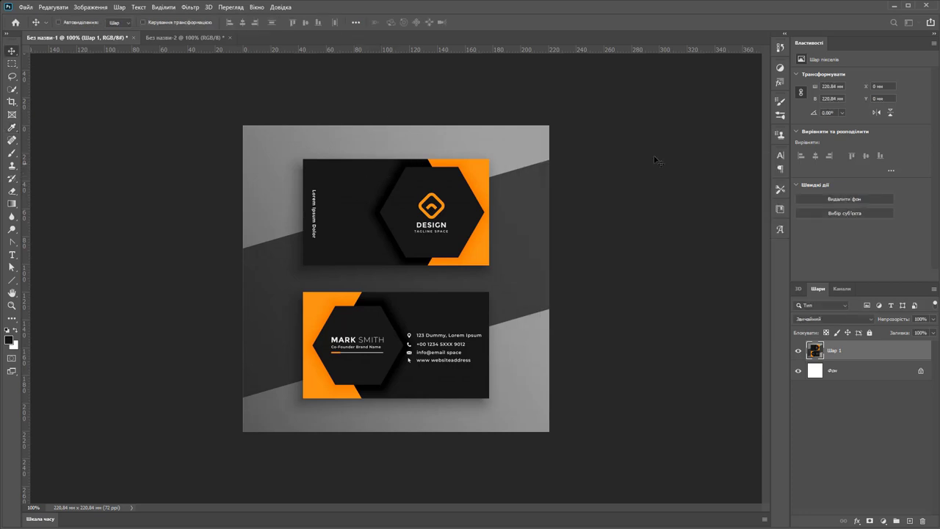
click(191, 37)
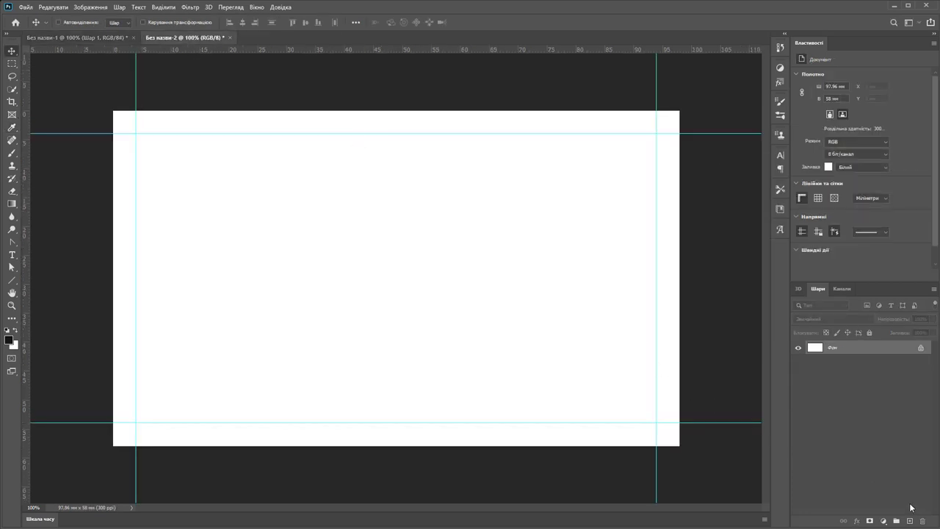
Add a new empty layer above the background and rename it 'фон 1'
click(909, 520)
double_click(835, 347)
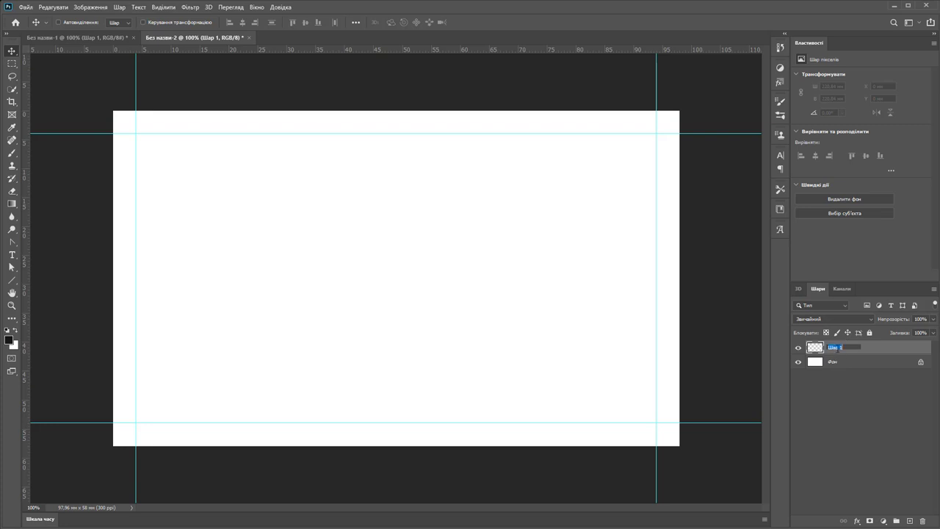
text(фон)
key(Return)
click(94, 36)
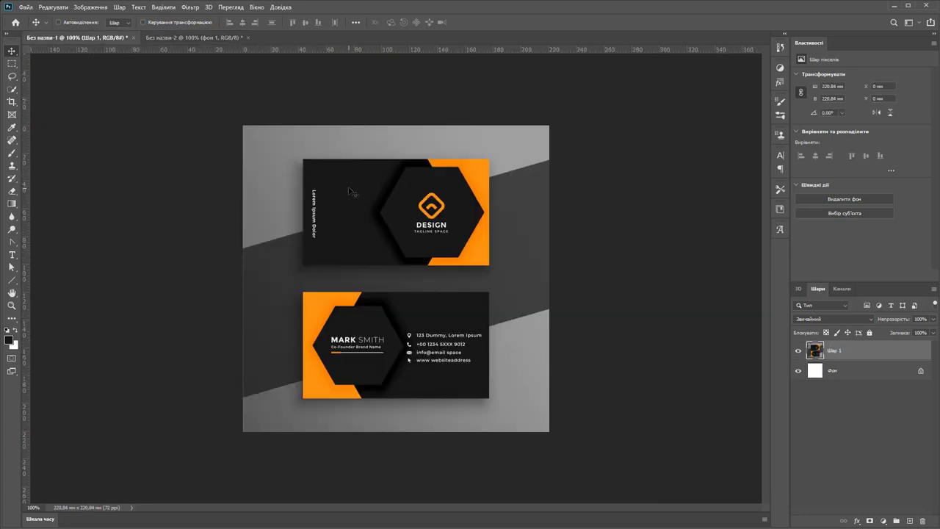
click(216, 39)
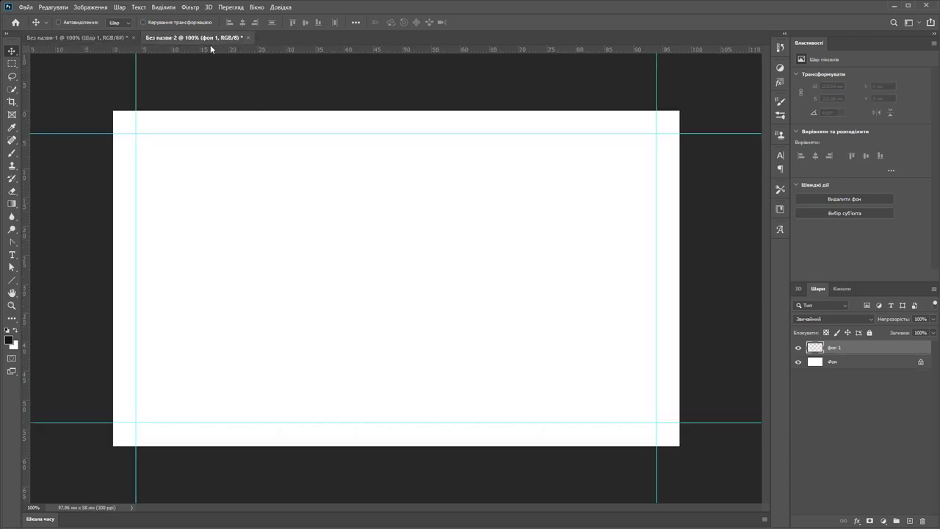
click(11, 204)
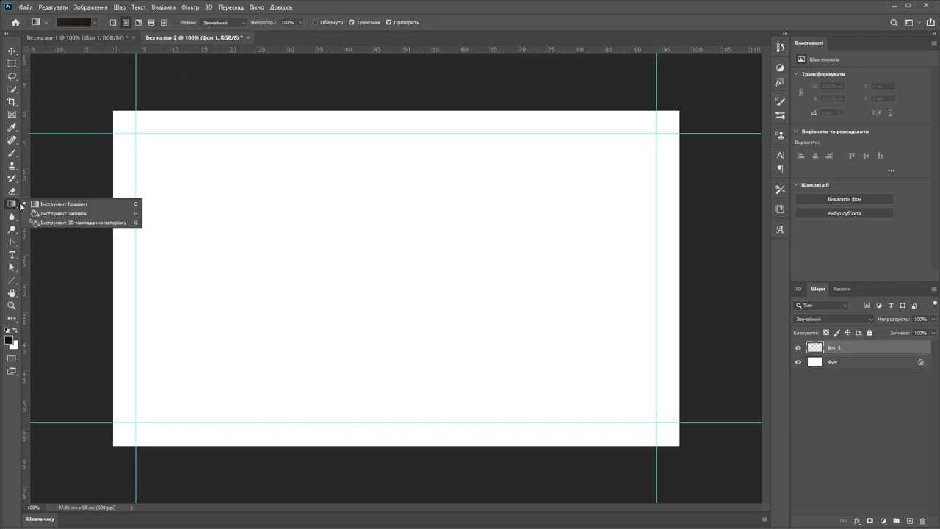
Set the gradient stop colour to #3f3931 and drag a radial gradient from the card centre
click(88, 208)
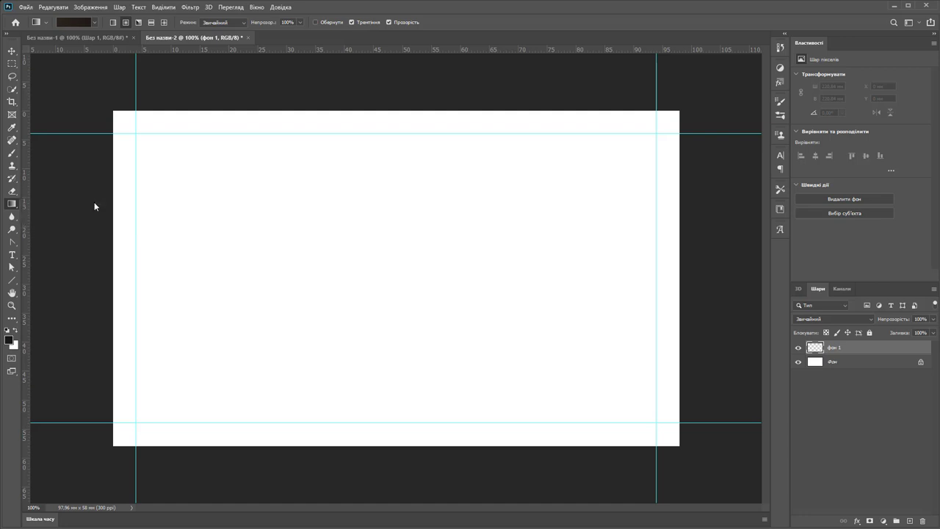
click(72, 22)
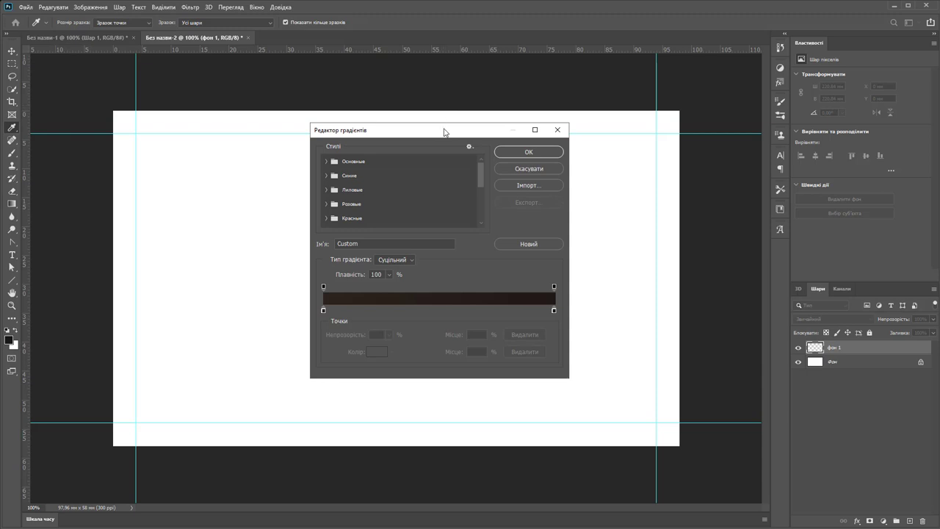
drag(446, 130, 450, 90)
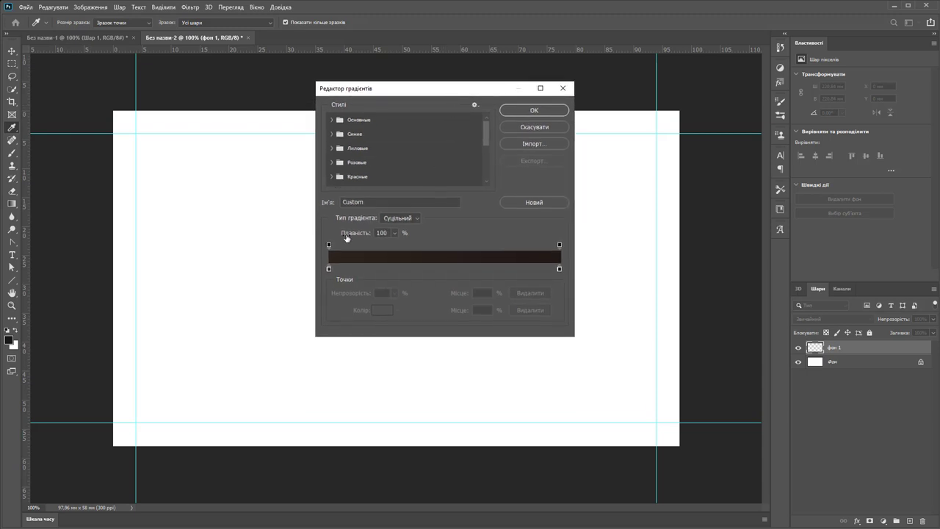
double_click(328, 268)
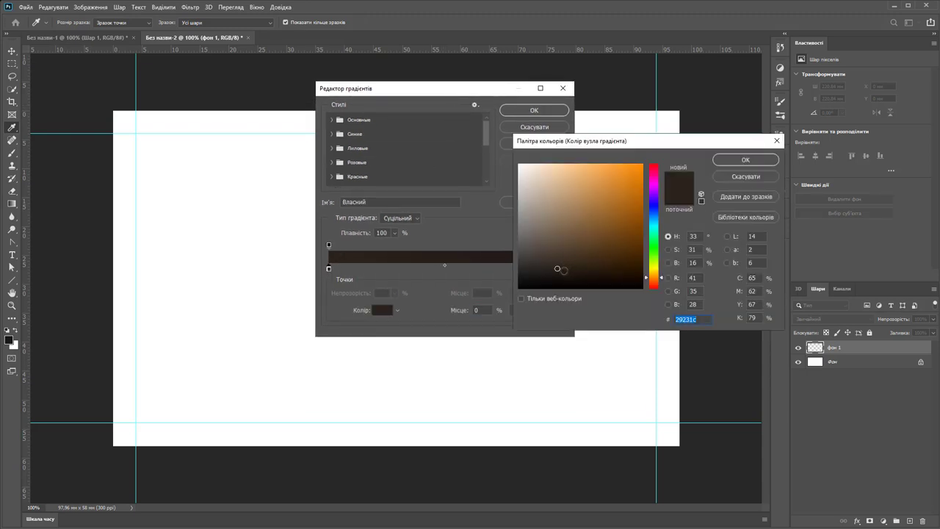
click(544, 257)
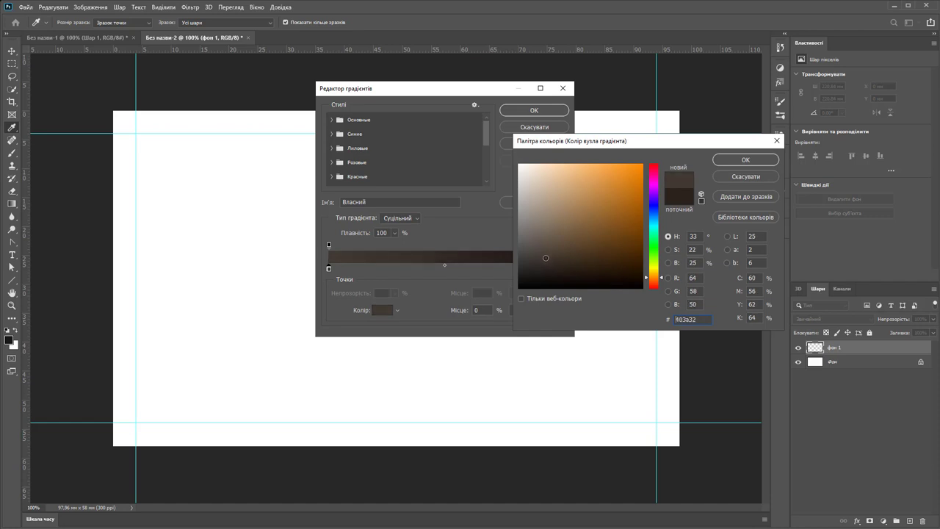
text(3f3931)
click(735, 163)
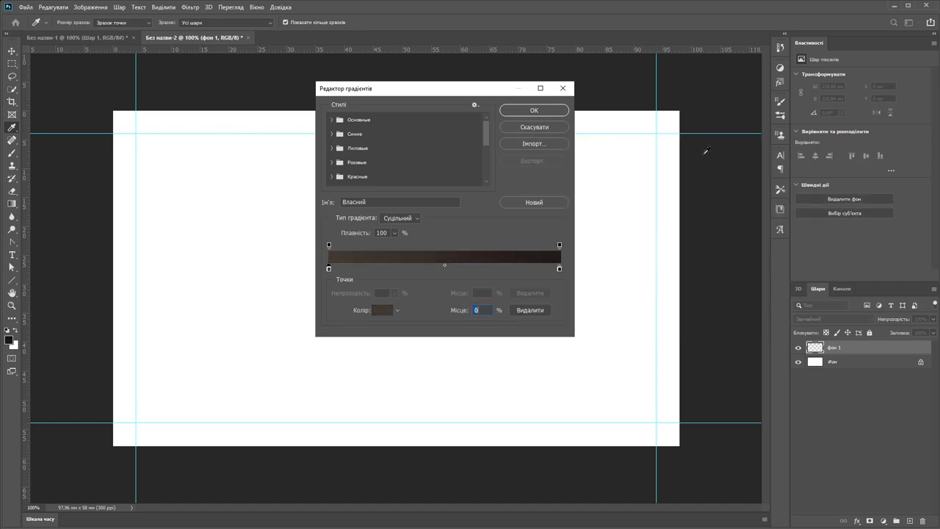
click(548, 111)
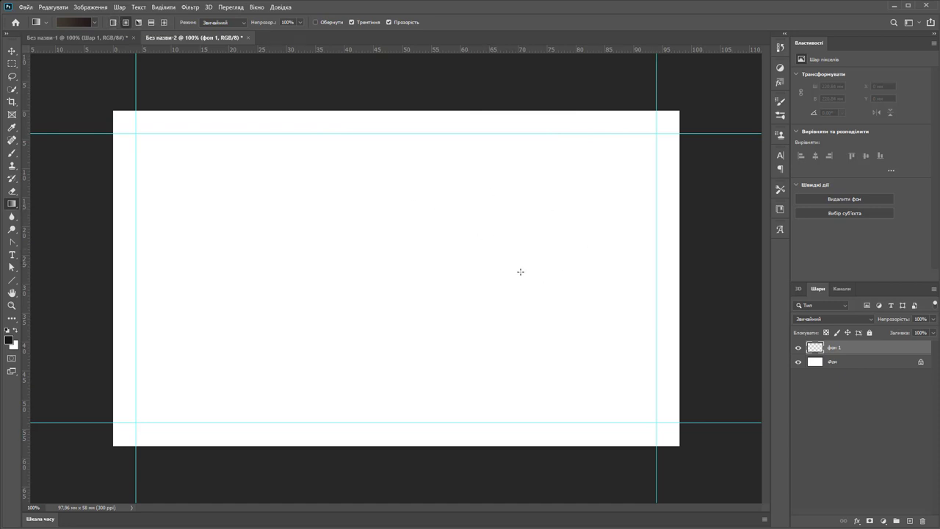
drag(511, 281, 258, 225)
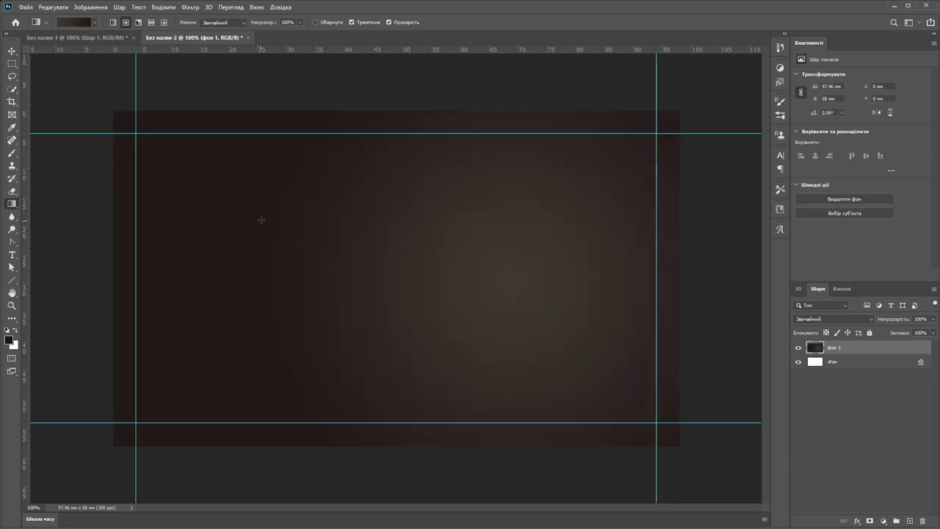
drag(482, 275, 222, 190)
Sample the template's orange #ff920f as foreground colour and return to the card document
click(108, 38)
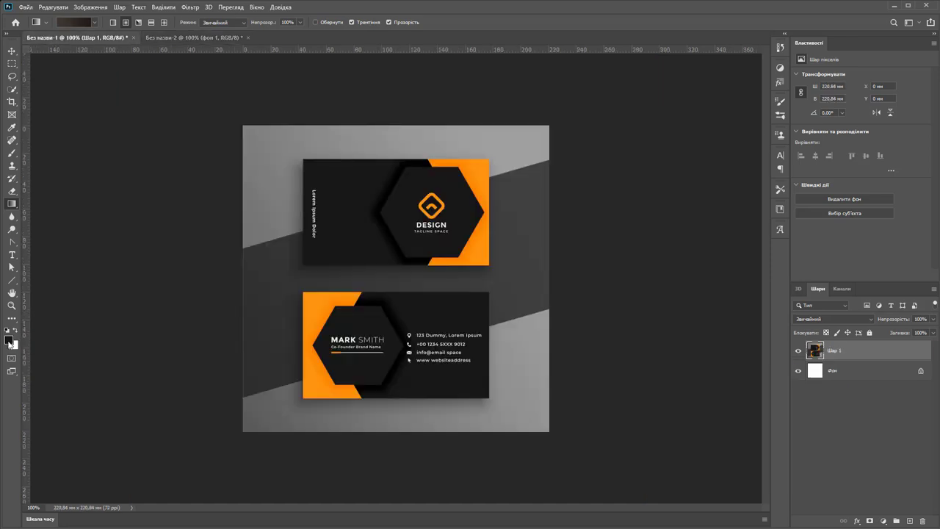
click(9, 340)
click(478, 170)
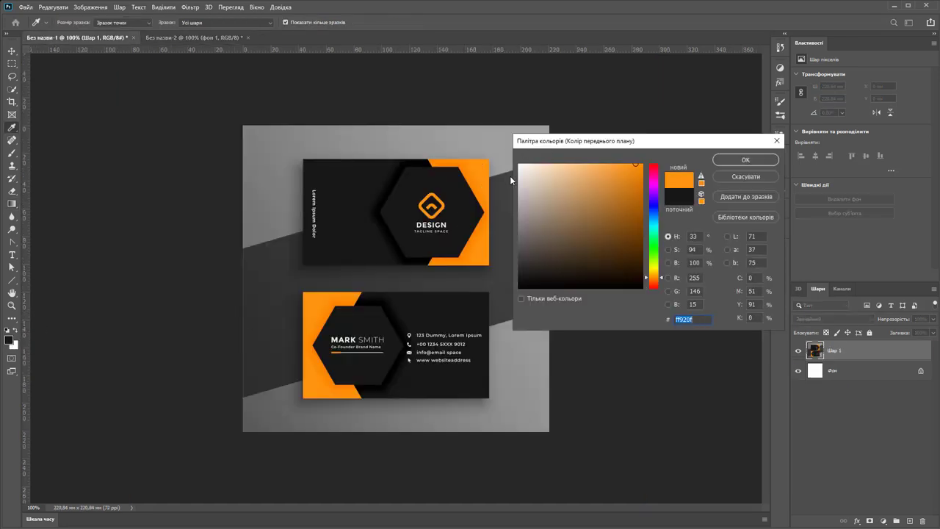
click(744, 160)
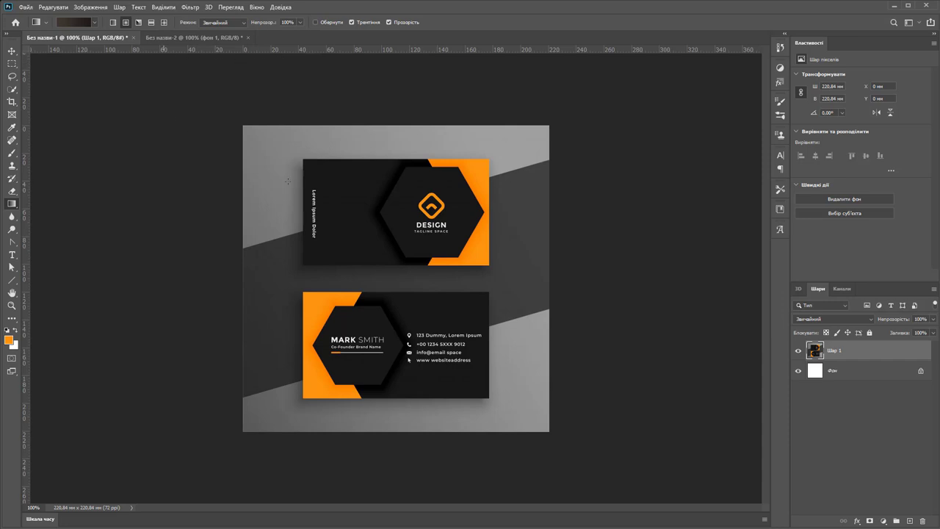
click(197, 38)
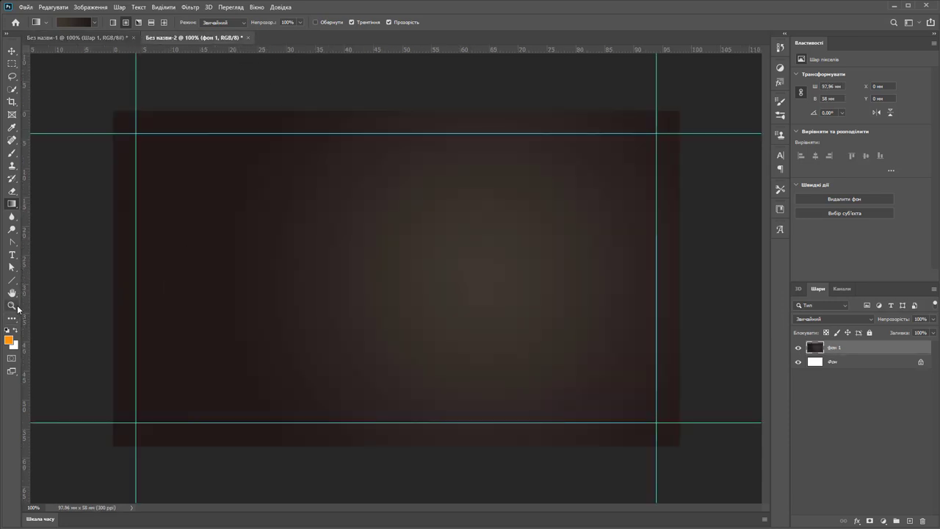
Draw a 6-sided polygon out from the card centre
click(14, 284)
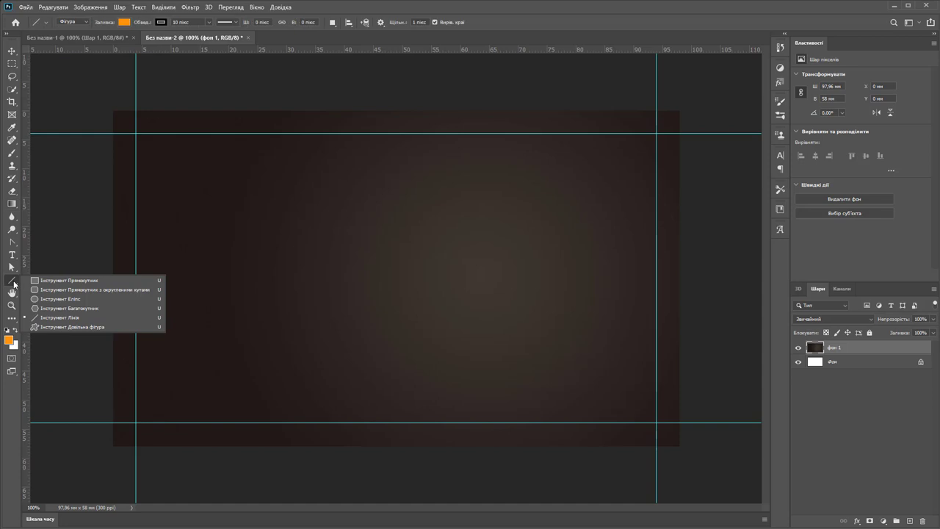
click(84, 309)
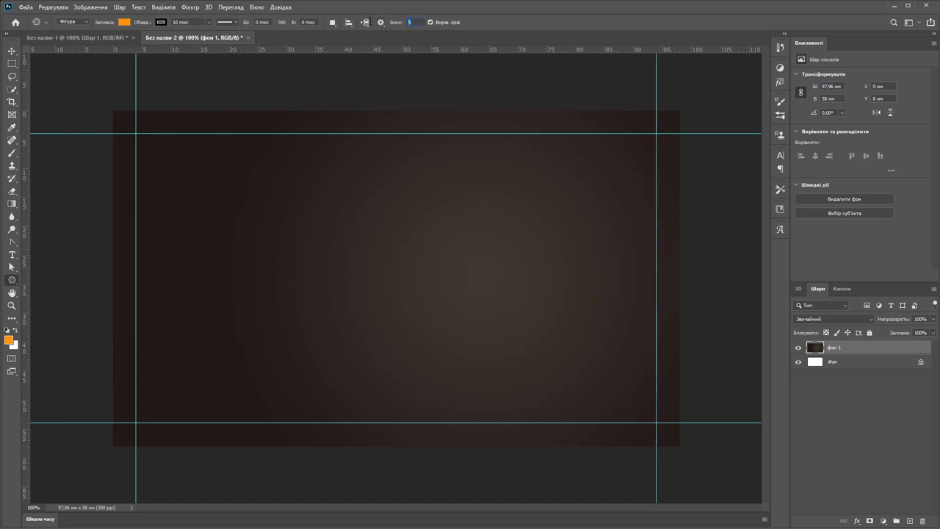
text(6)
mouse_move(395, 266)
mouse_down()
mouse_move(537, 267)
mouse_move(530, 265)
mouse_move(540, 249)
mouse_move(420, 134)
mouse_move(264, 207)
mouse_move(227, 294)
mouse_move(284, 266)
mouse_up()
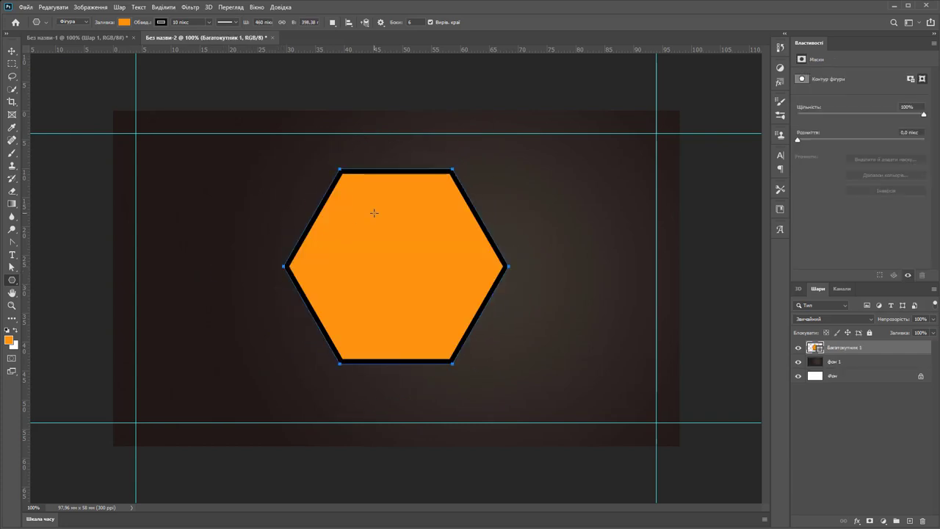
Move the hexagon to the card's left side
click(110, 39)
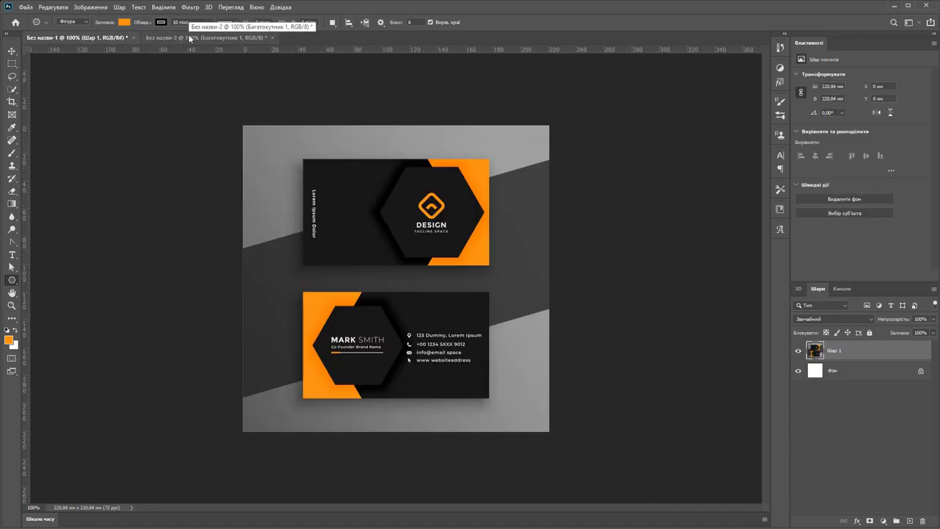
click(190, 38)
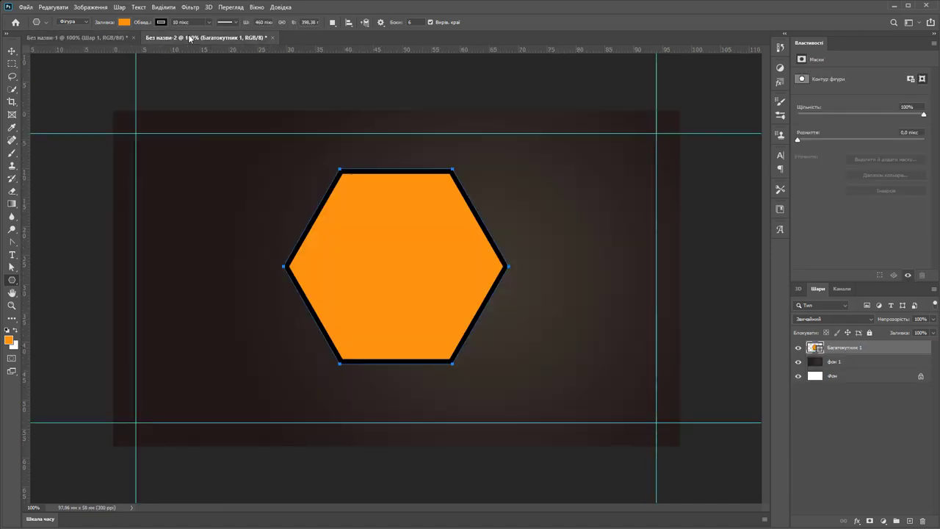
click(11, 51)
drag(400, 238, 272, 228)
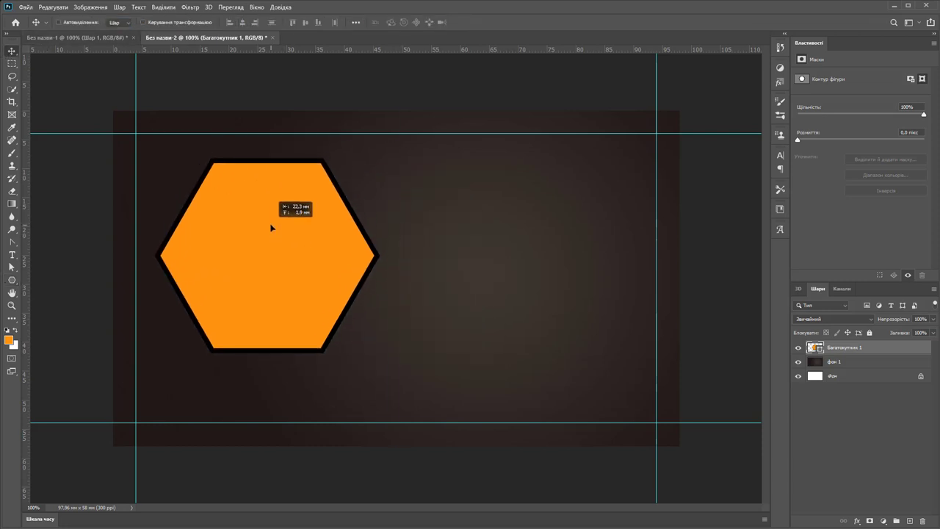
click(12, 280)
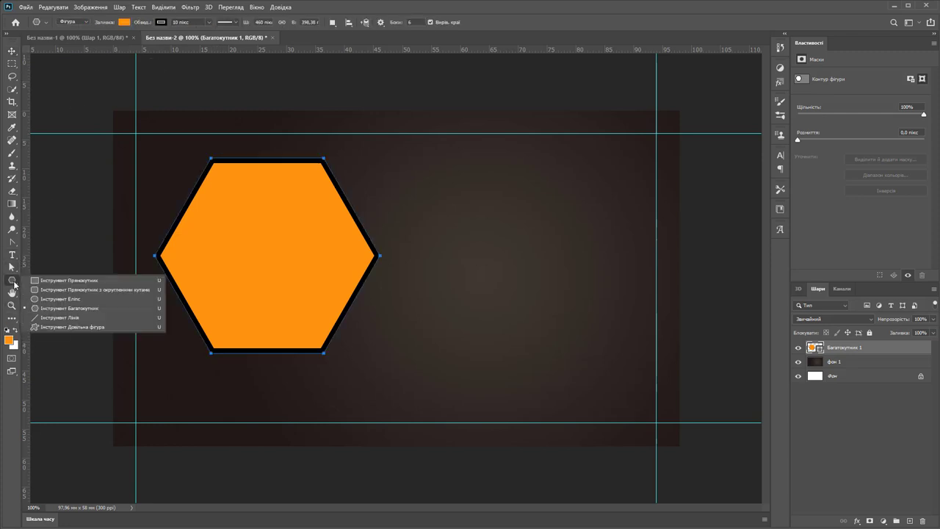
Draw a tall 512 × 713 px orange rectangle over the card's right side, with no outline
click(111, 279)
mouse_move(711, 107)
mouse_down()
mouse_move(571, 318)
mouse_move(452, 463)
mouse_move(461, 454)
mouse_up()
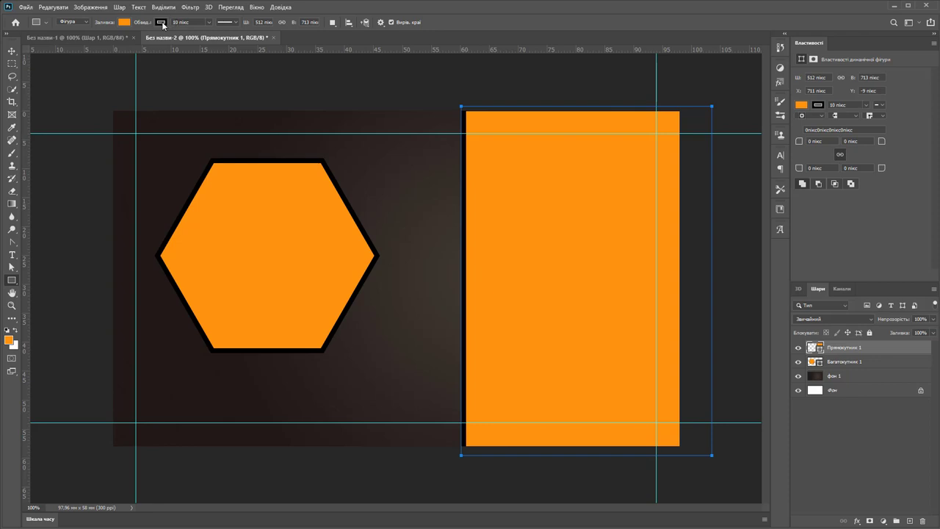
click(161, 22)
click(105, 43)
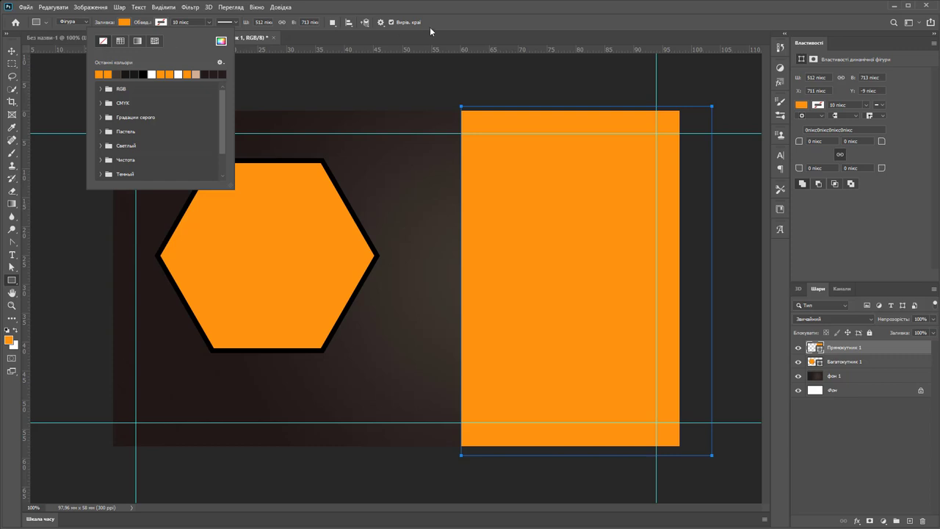
click(475, 20)
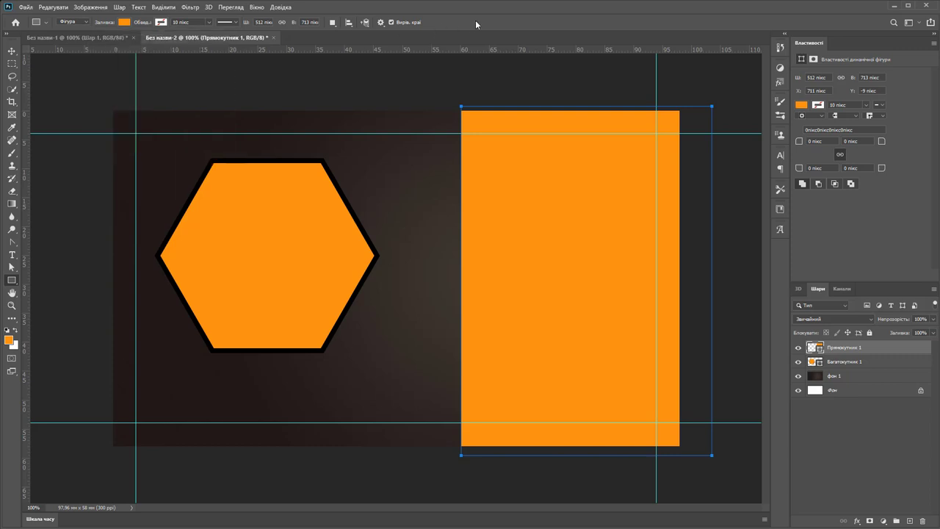
click(11, 245)
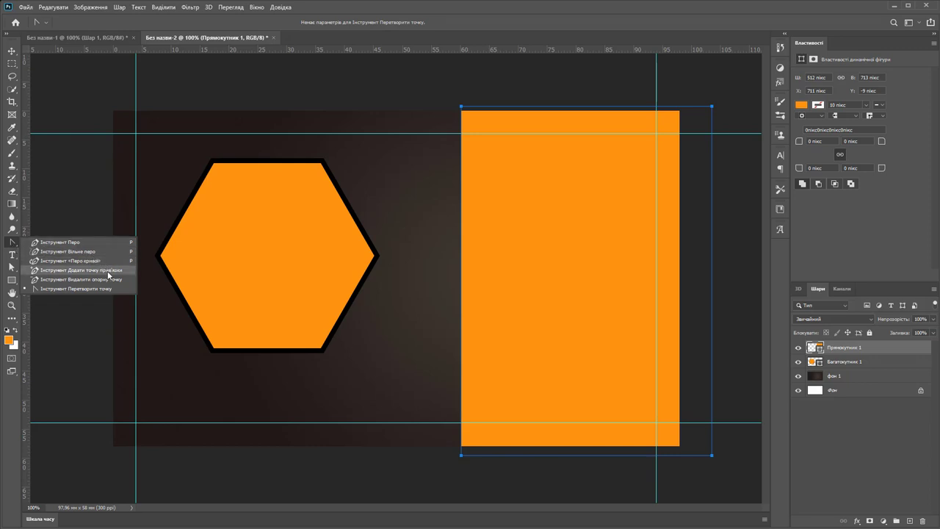
click(109, 270)
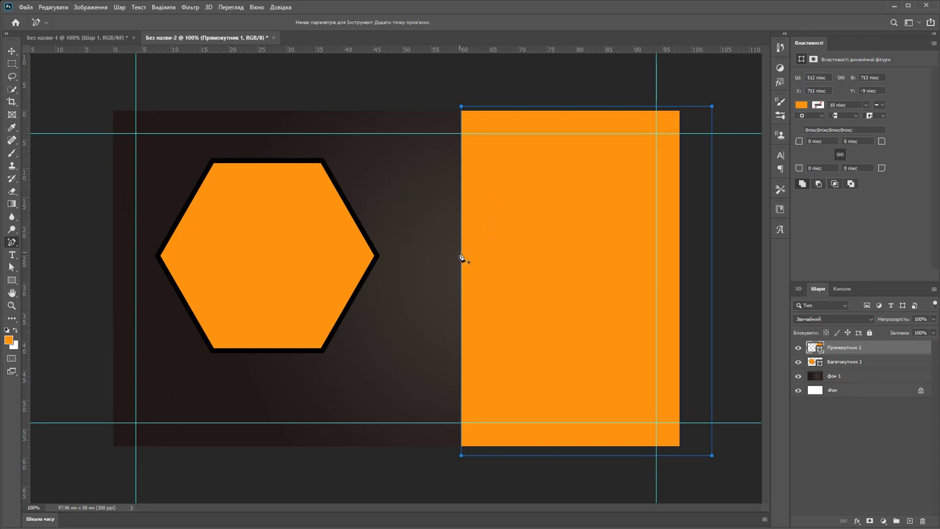
Add a horizontal guide at position 58/2 across the card's vertical middle
click(230, 7)
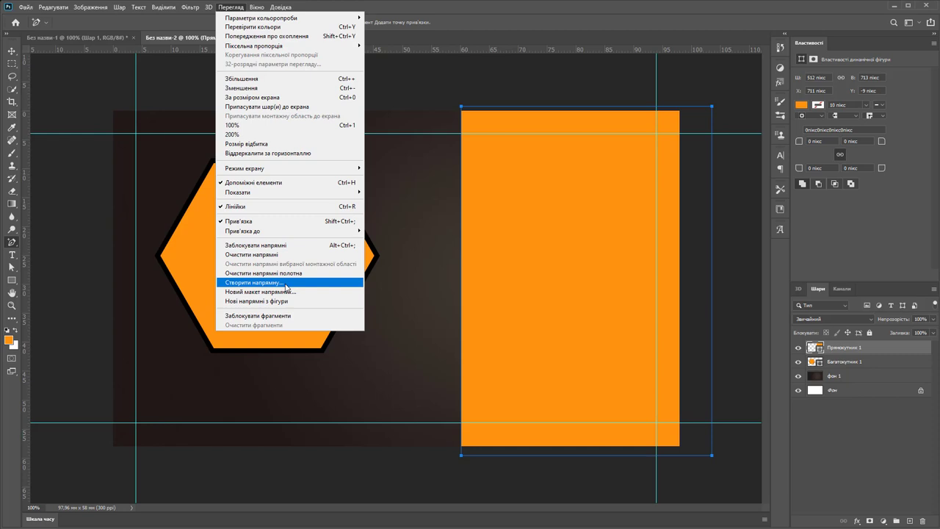
click(286, 282)
click(549, 223)
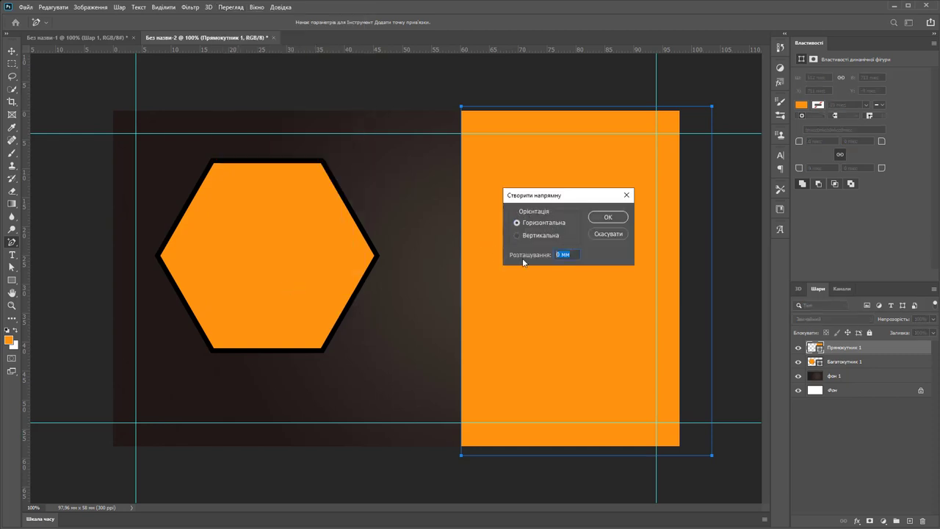
text(58)
text(/)
text(2)
click(621, 218)
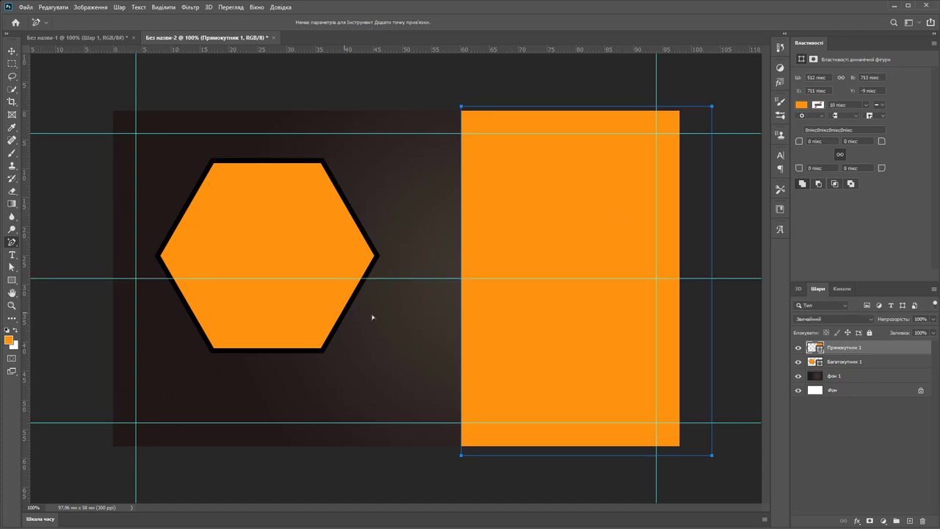
Add a midpoint anchor on the rectangle's left edge and pull it inward into a sharp corner
click(461, 279)
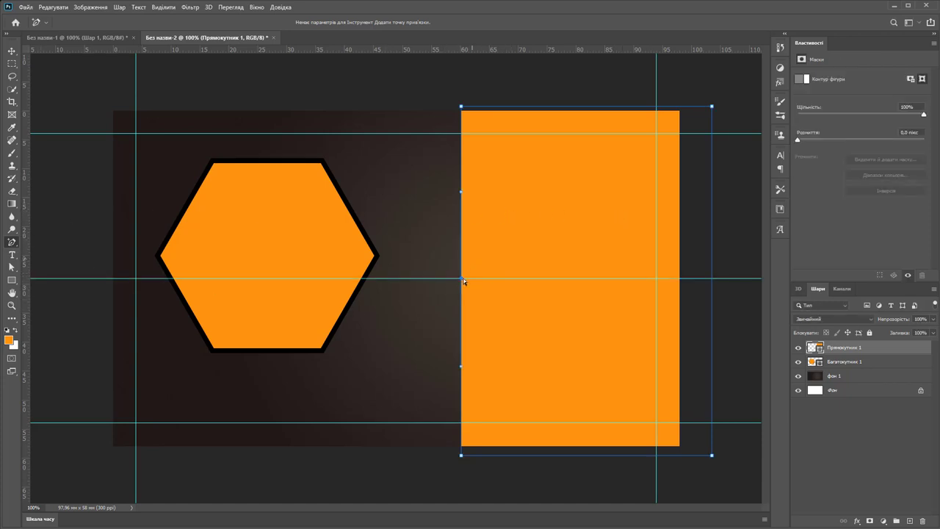
click(12, 269)
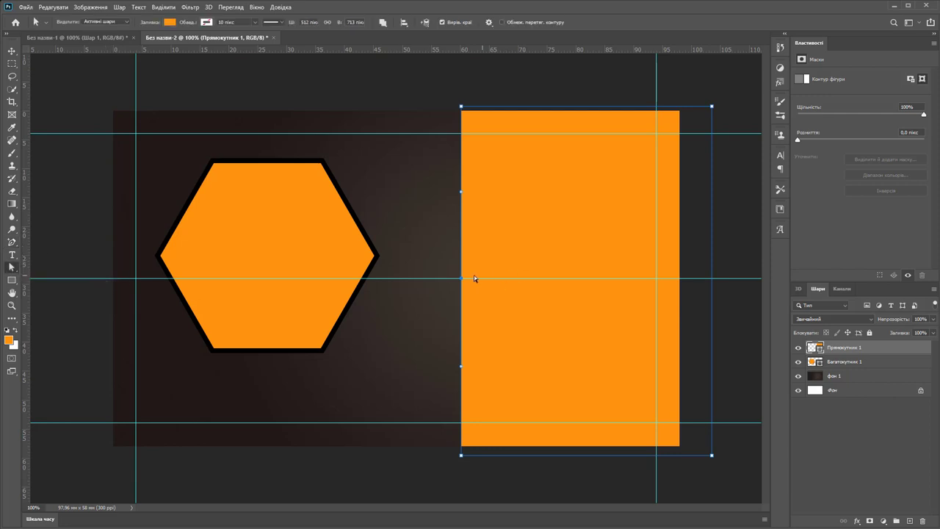
drag(462, 279, 556, 277)
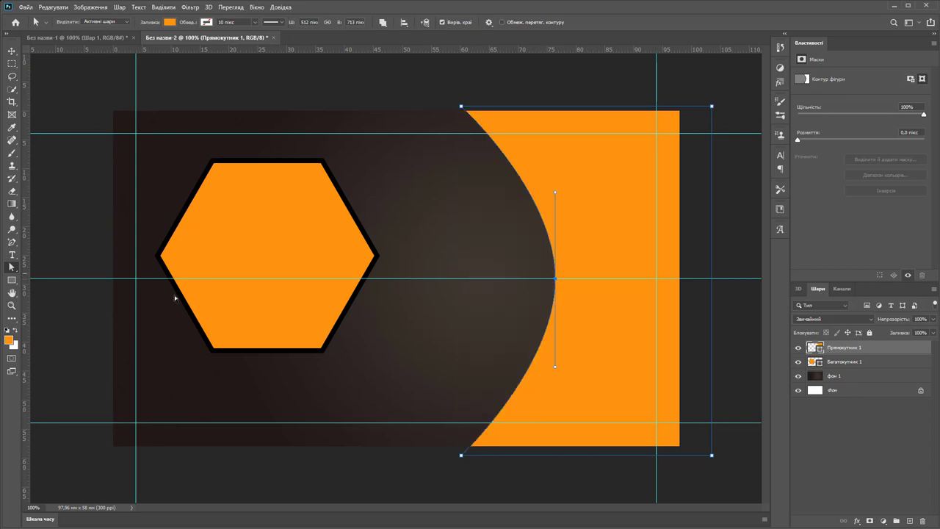
drag(18, 243, 110, 287)
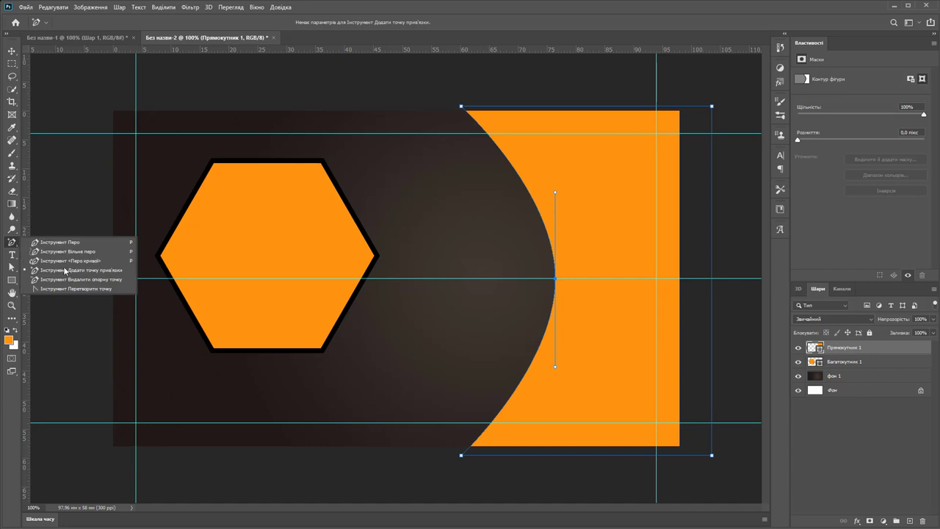
click(109, 288)
click(555, 278)
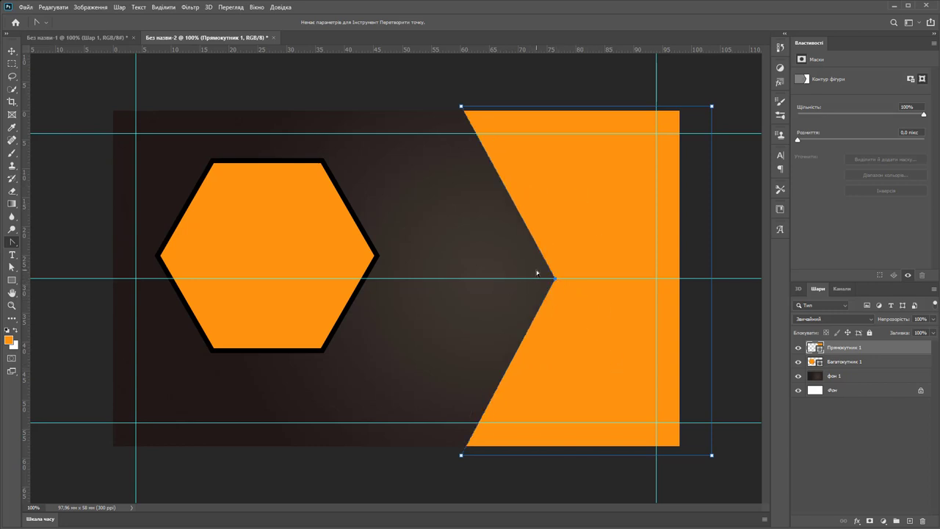
Move the rectangle layer below the hexagon and rename it 'фон 2'
drag(846, 352, 847, 364)
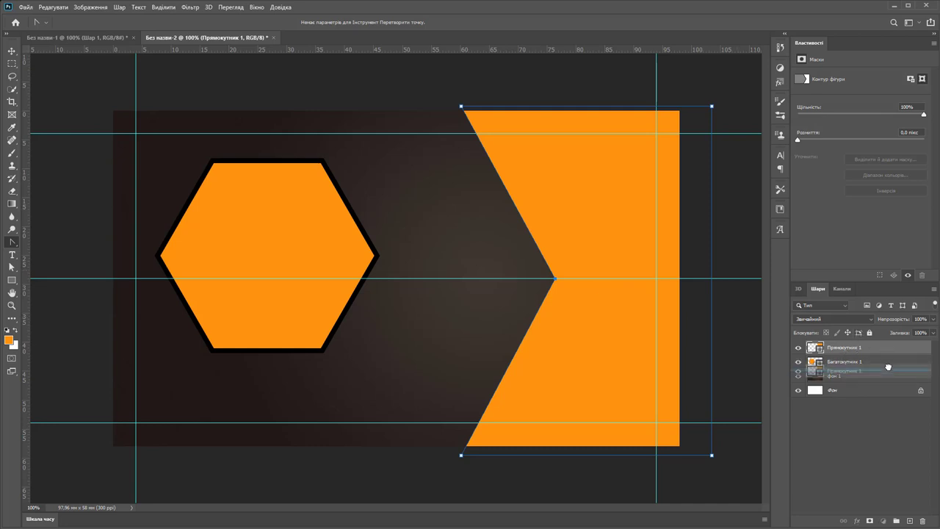
double_click(845, 362)
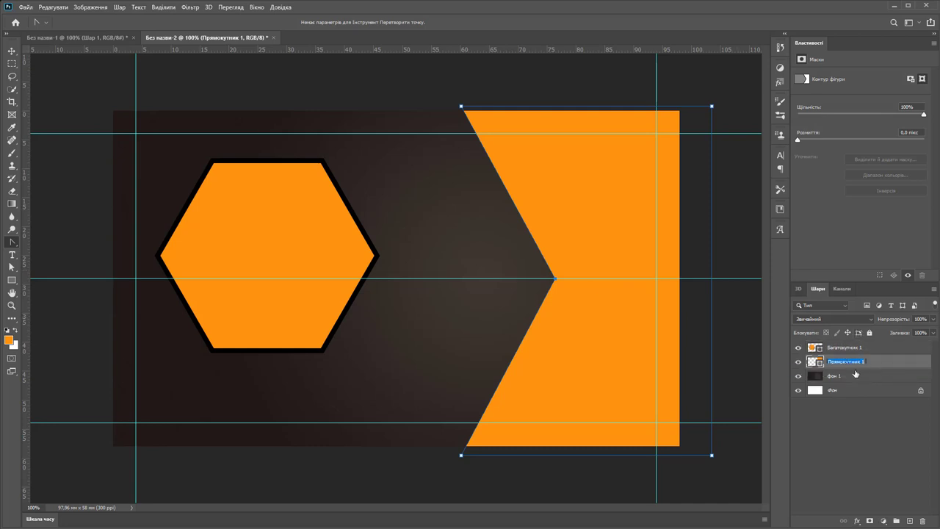
text(фон 2)
key(Return)
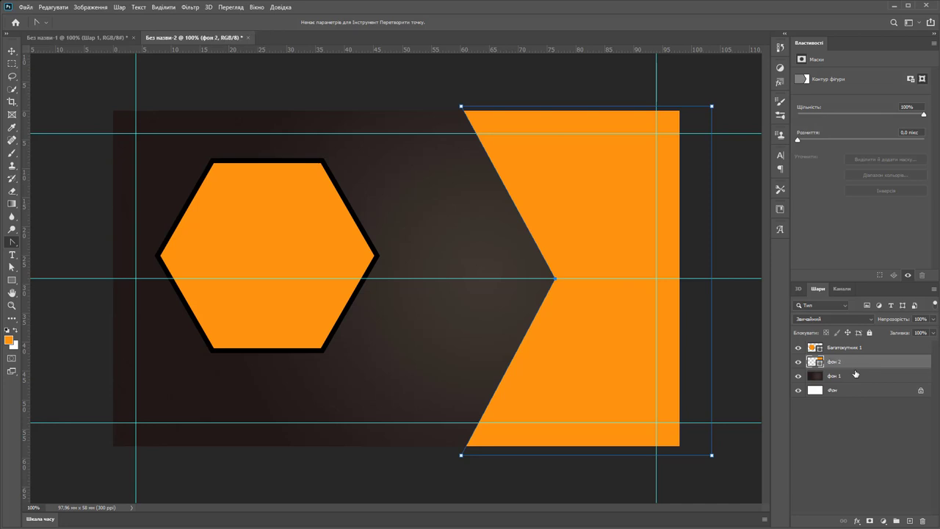
Move the hexagon right to the card centre, checking the reference mockup
click(850, 350)
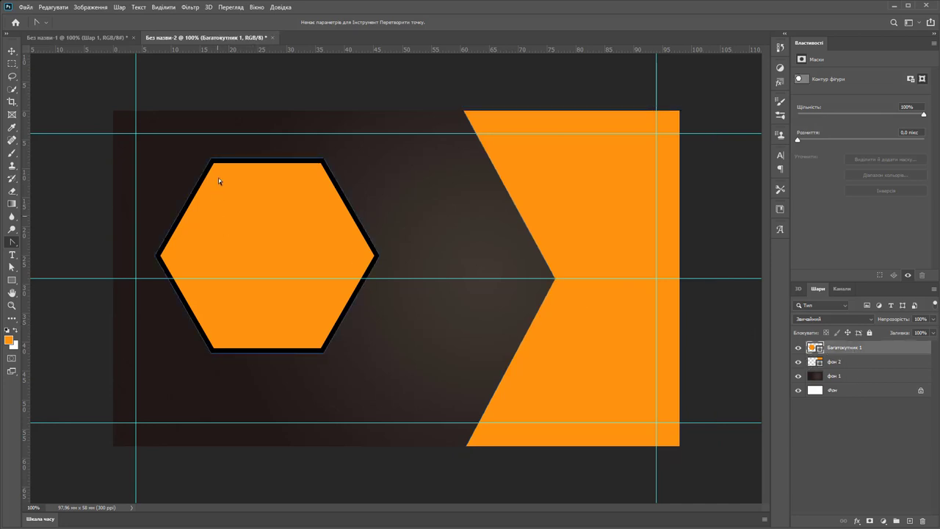
click(12, 51)
drag(272, 233, 510, 257)
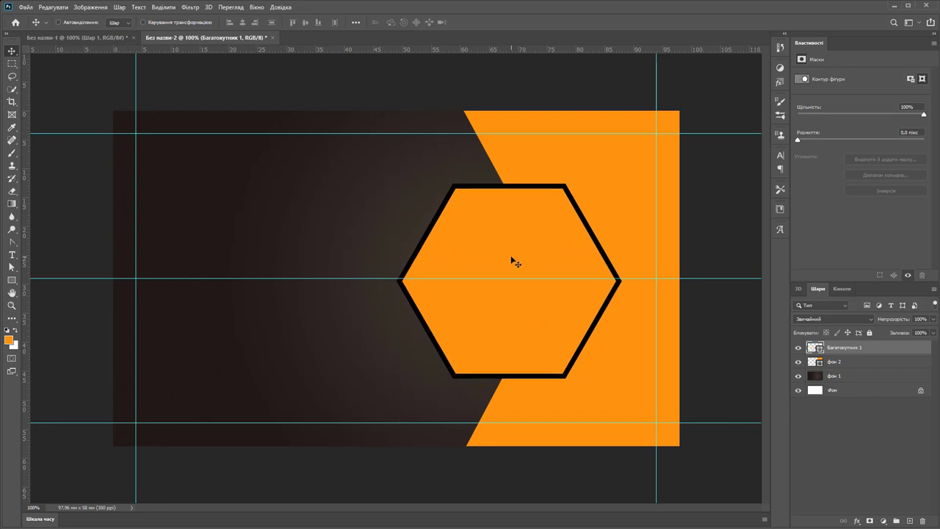
click(111, 35)
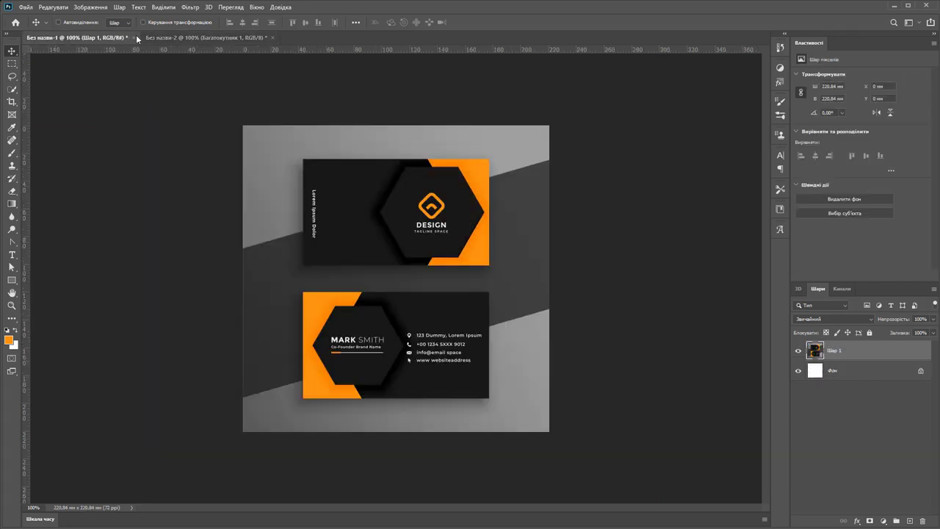
click(202, 36)
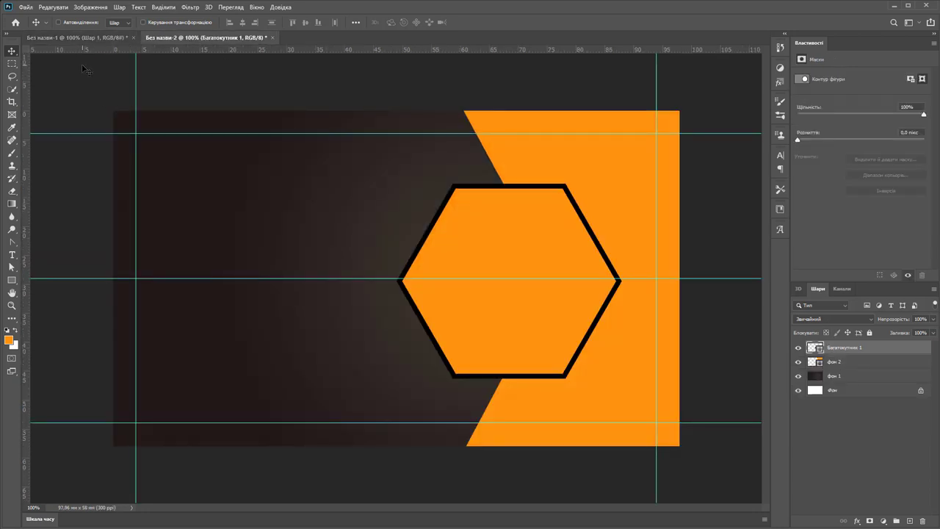
Scale the hexagon up to about 123% and centre it on the middle guide
key(ctrl+t)
drag(396, 183, 362, 154)
drag(479, 203, 503, 217)
drag(374, 171, 357, 155)
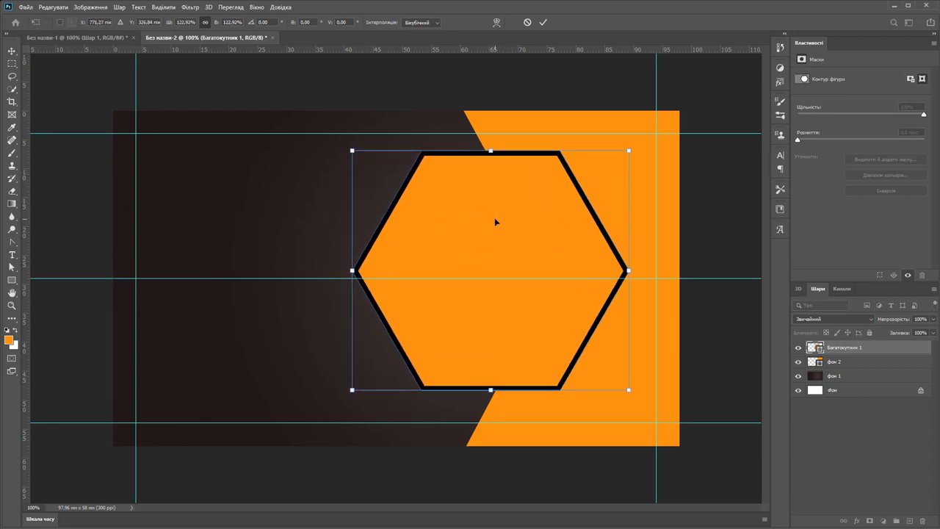
mouse_move(494, 218)
mouse_down()
mouse_move(485, 220)
mouse_move(492, 226)
mouse_up()
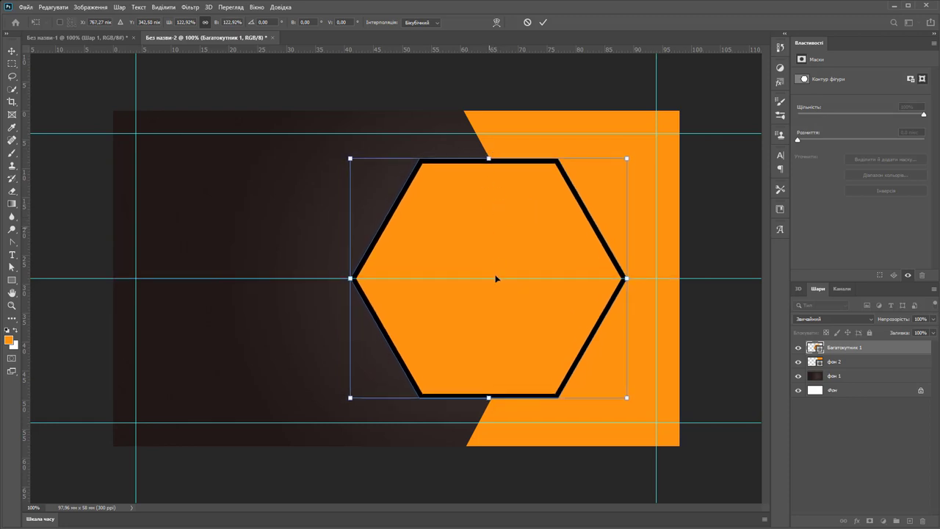
click(541, 23)
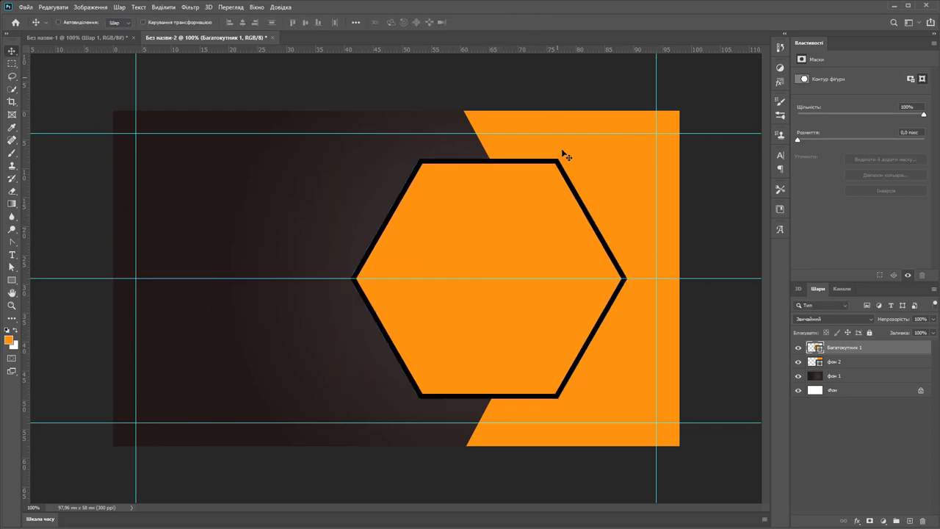
click(12, 280)
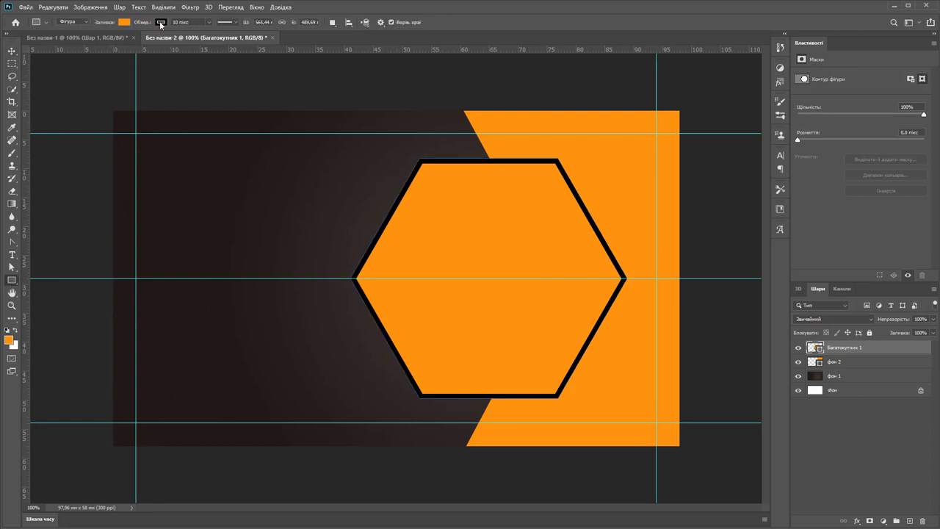
Remove the hexagon's black outline and give it a dark brown fill swatch
click(161, 22)
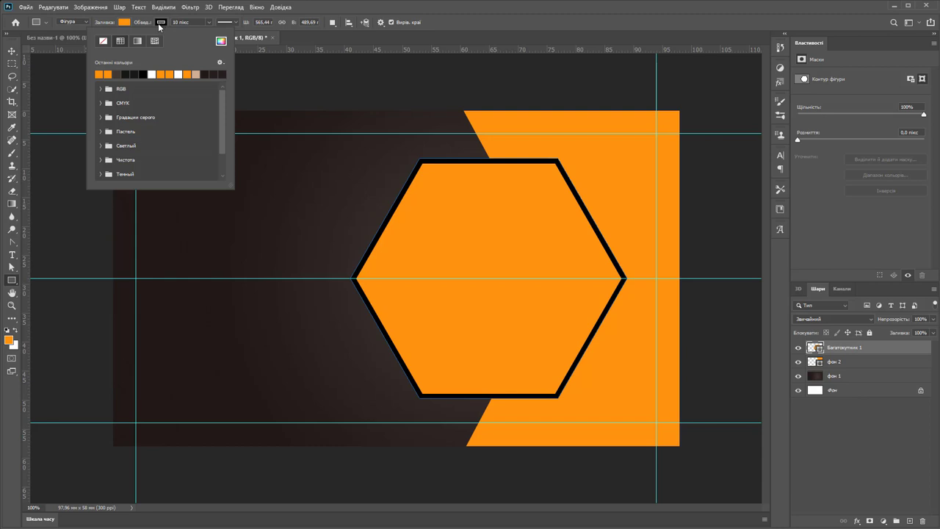
click(103, 42)
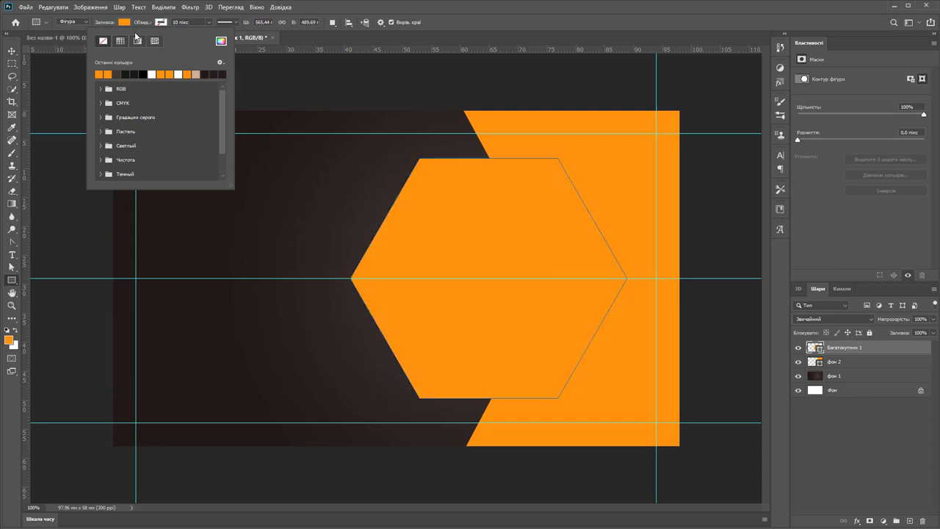
click(124, 23)
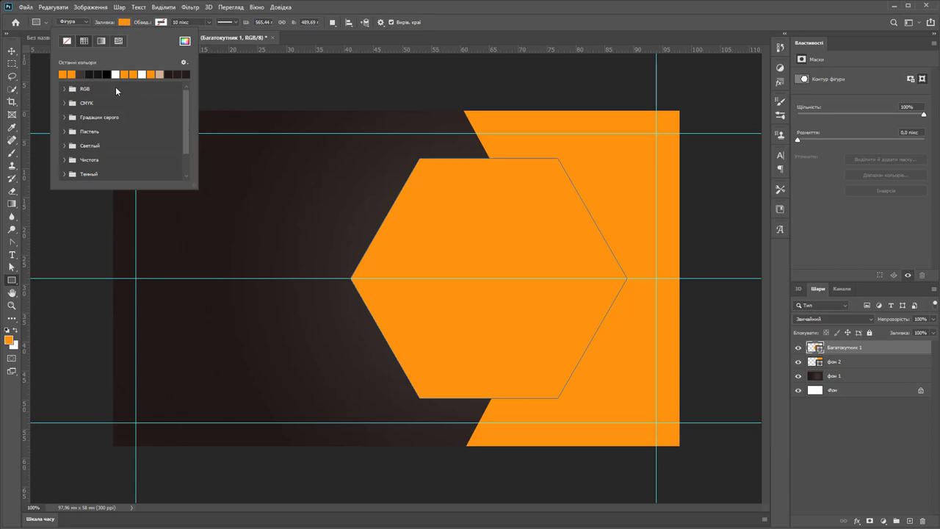
click(84, 74)
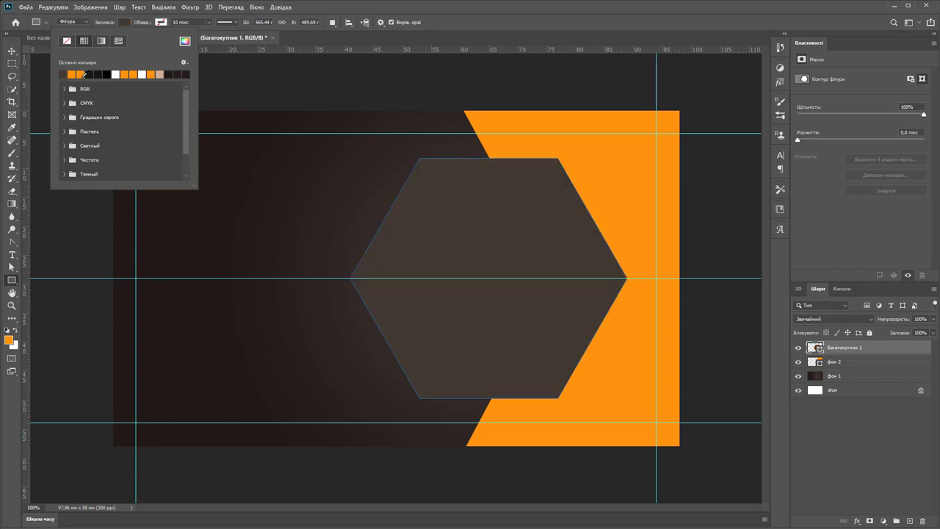
click(123, 23)
click(123, 23)
Sample the background's dark brown #201917 in the Color Picker as the hexagon fill
click(184, 40)
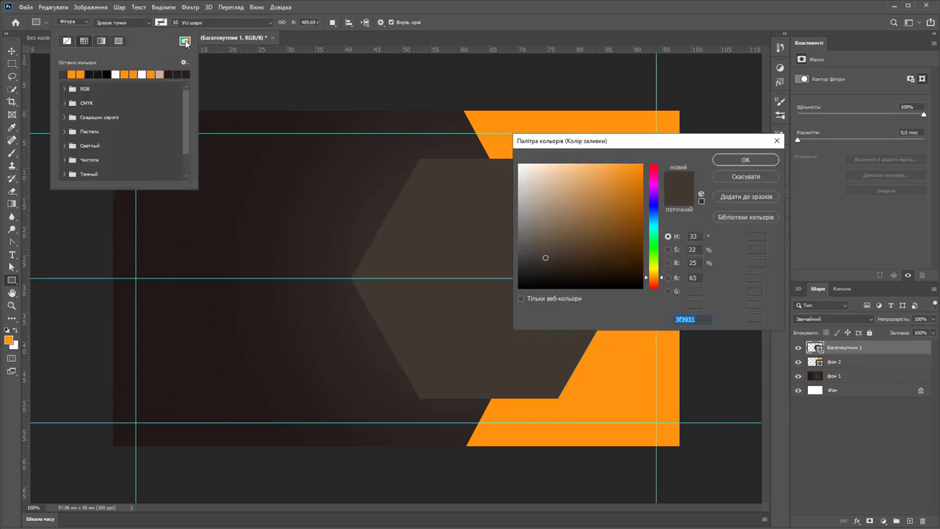
click(261, 183)
mouse_move(252, 175)
mouse_down()
mouse_move(133, 289)
mouse_move(183, 262)
mouse_up()
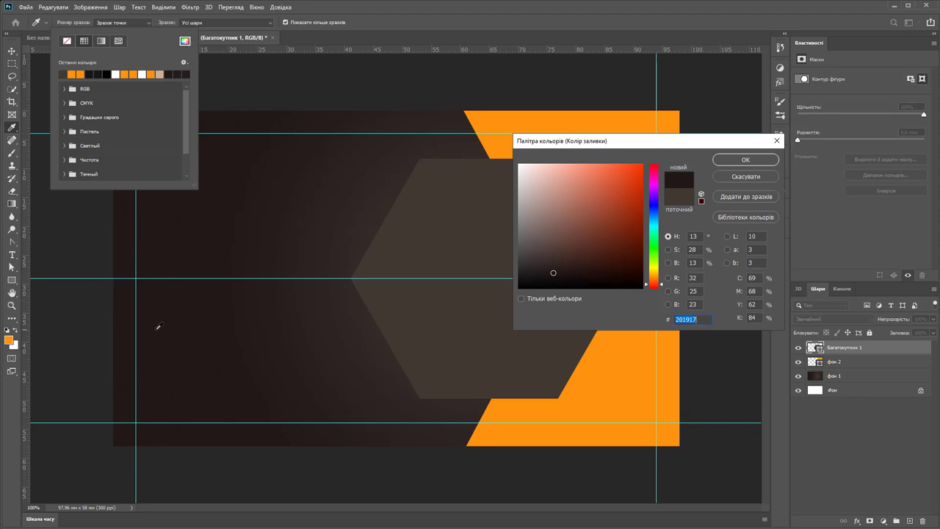
click(743, 160)
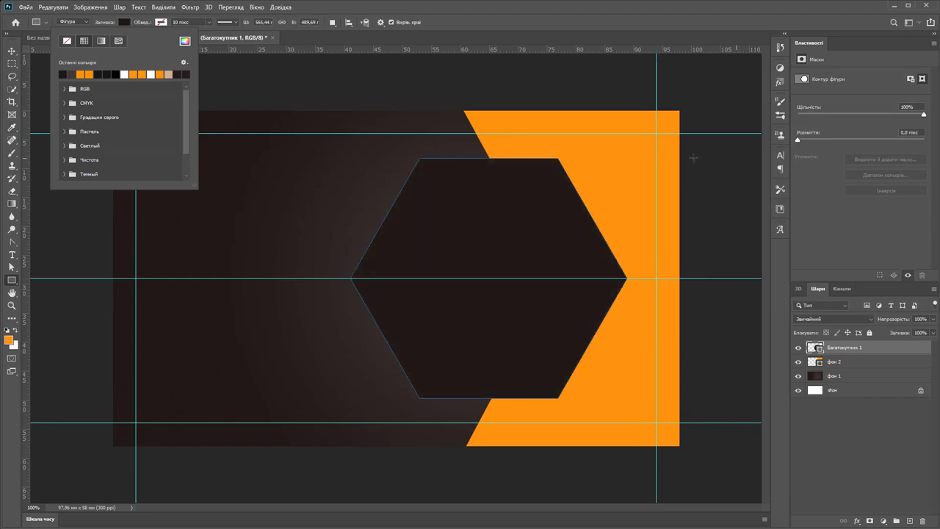
click(483, 13)
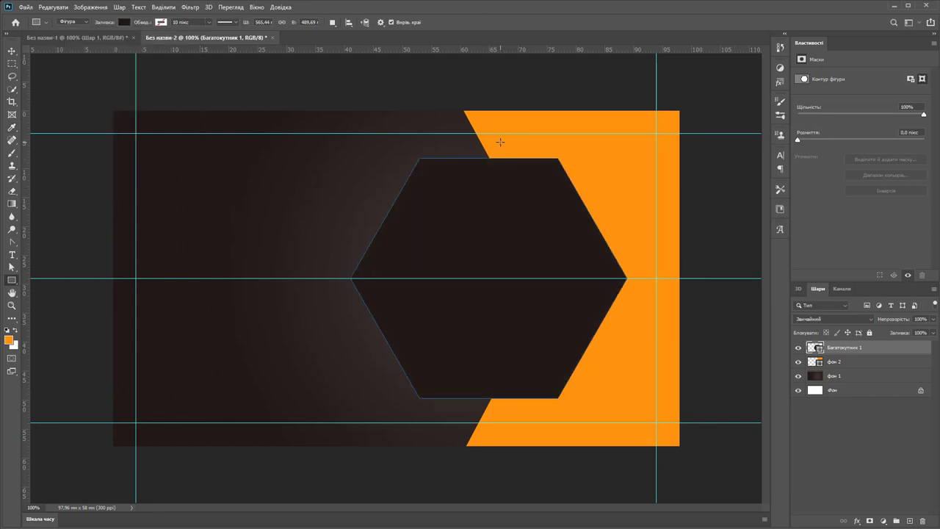
Add a Drop Shadow to the hexagon layer at about 74% opacity, adjusting its angle
double_click(888, 349)
drag(642, 92, 615, 66)
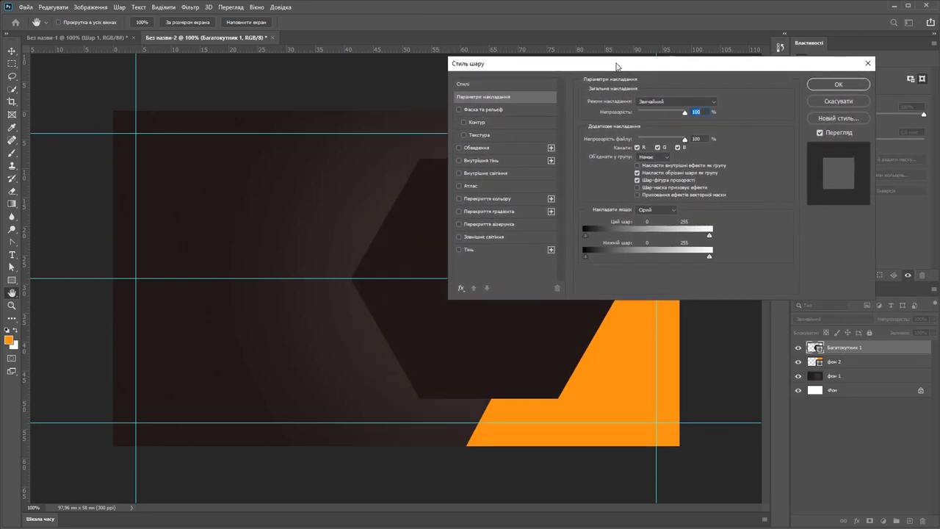
click(509, 250)
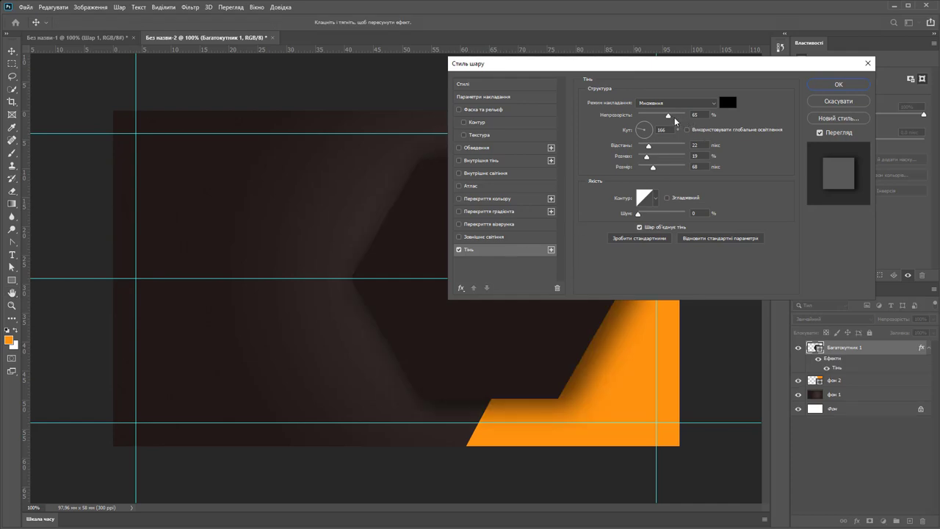
drag(675, 118, 676, 115)
drag(648, 147, 640, 147)
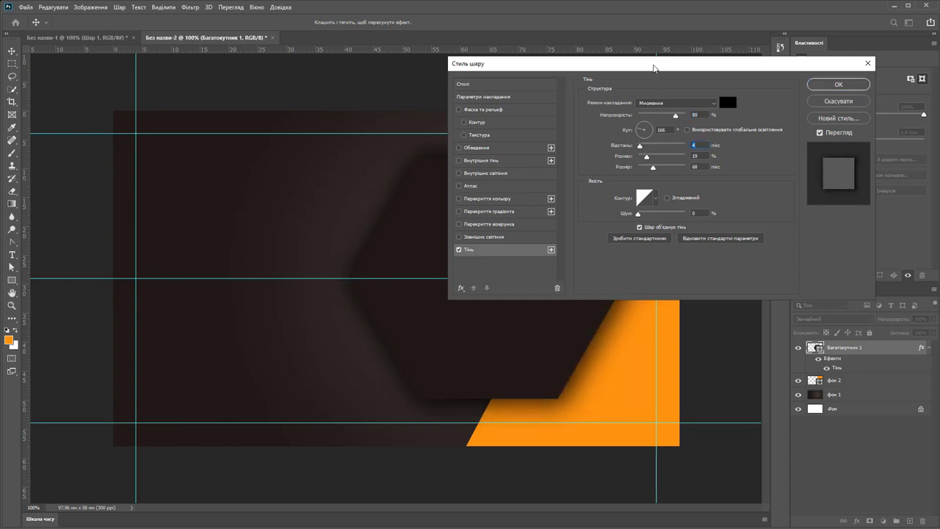
mouse_move(653, 69)
mouse_down()
mouse_move(667, 35)
mouse_move(660, 42)
mouse_up()
mouse_move(642, 104)
mouse_down()
mouse_move(648, 112)
mouse_move(662, 99)
mouse_up()
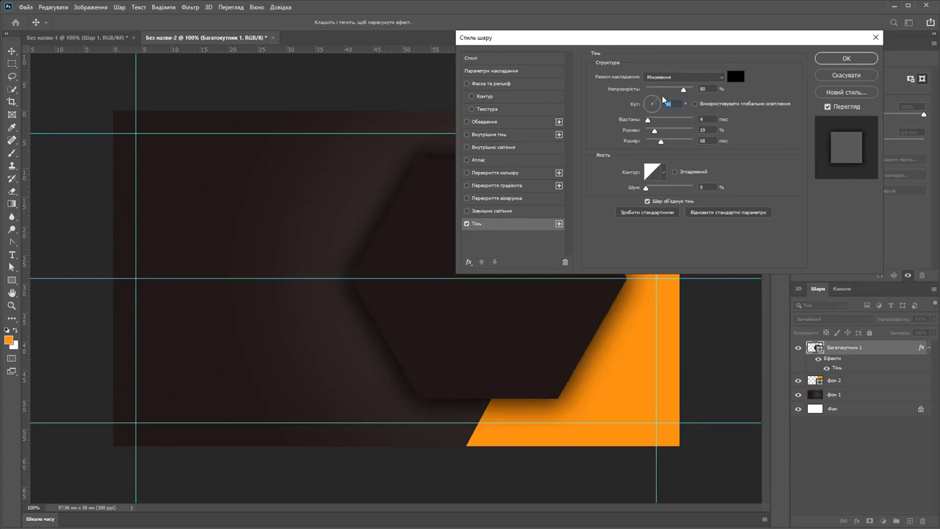
drag(663, 99, 663, 96)
drag(657, 55, 684, 55)
mouse_move(680, 96)
mouse_down()
mouse_move(683, 111)
mouse_move(685, 95)
mouse_move(688, 104)
mouse_move(707, 89)
mouse_move(687, 98)
mouse_up()
click(684, 91)
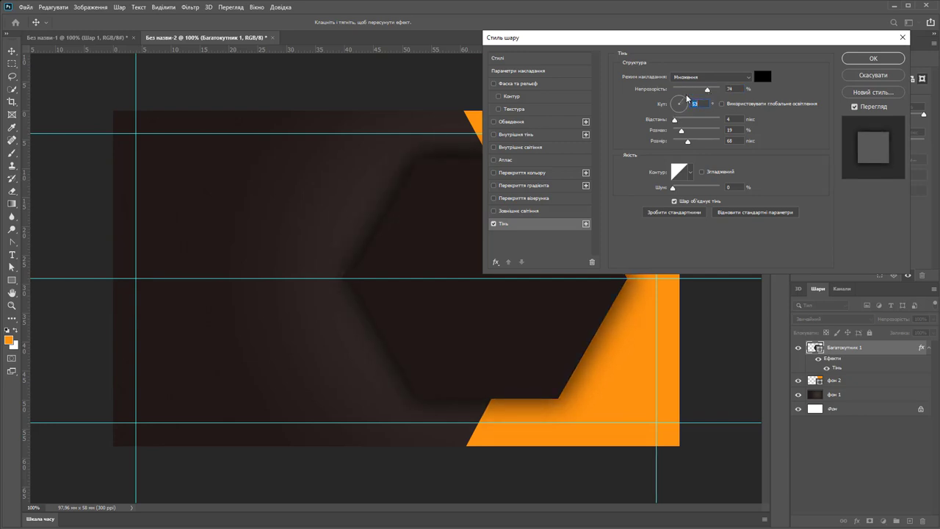
Finish the shadow at 56° angle, 12 px distance and 106 px size, and apply it
drag(669, 39, 750, 120)
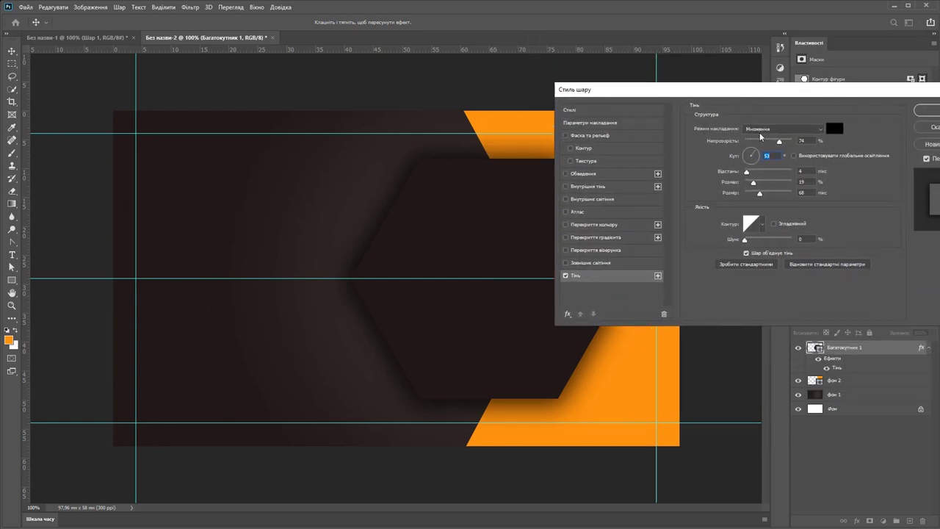
mouse_move(755, 151)
mouse_down()
mouse_move(763, 161)
mouse_move(758, 150)
mouse_up()
drag(747, 171, 764, 182)
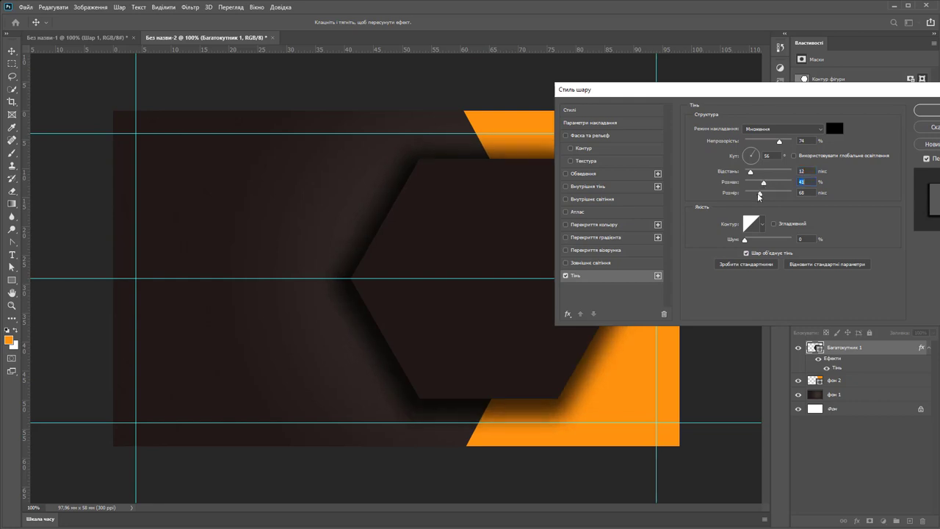
drag(760, 194, 767, 197)
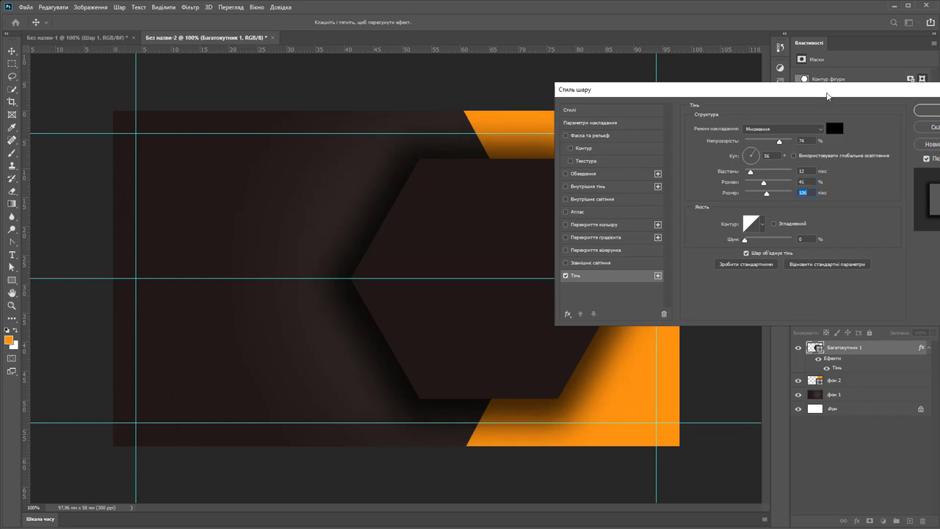
drag(827, 95, 574, 106)
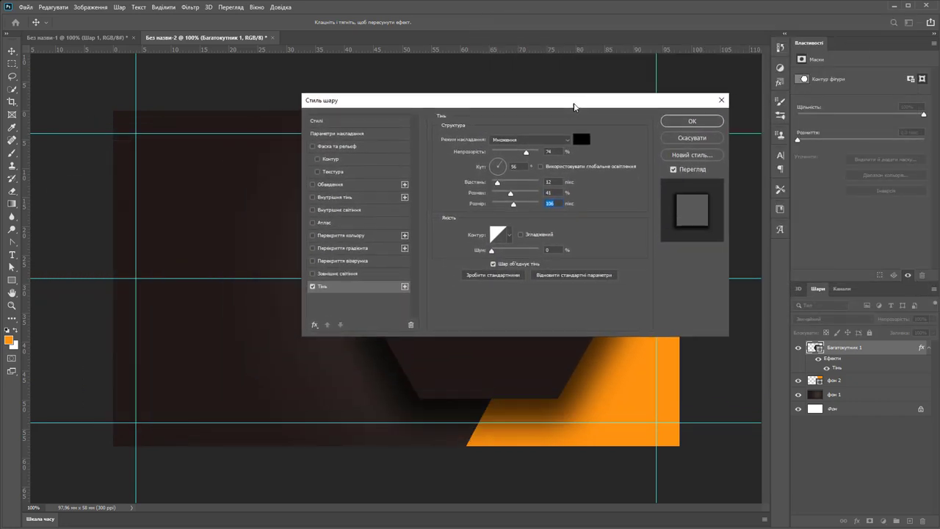
click(694, 122)
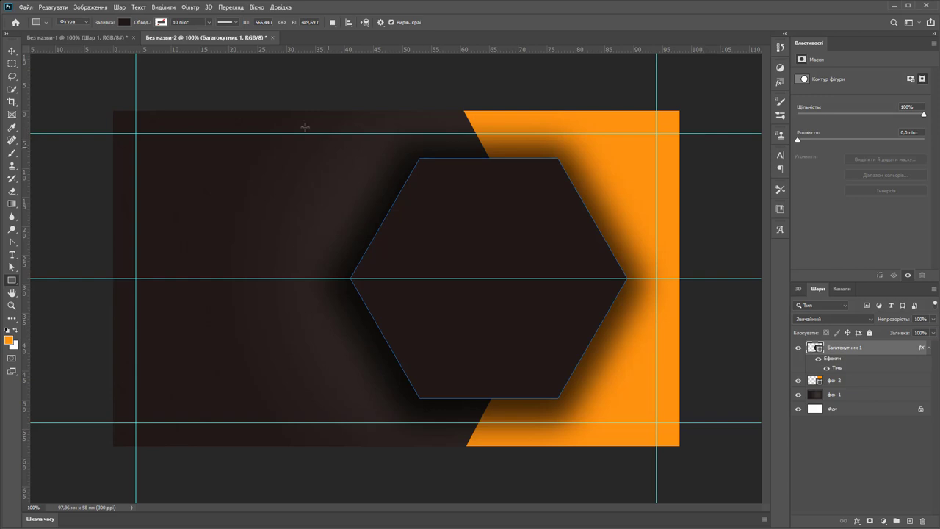
Zoom in on the reference mockup, then return to the card with white as foreground colour
click(88, 37)
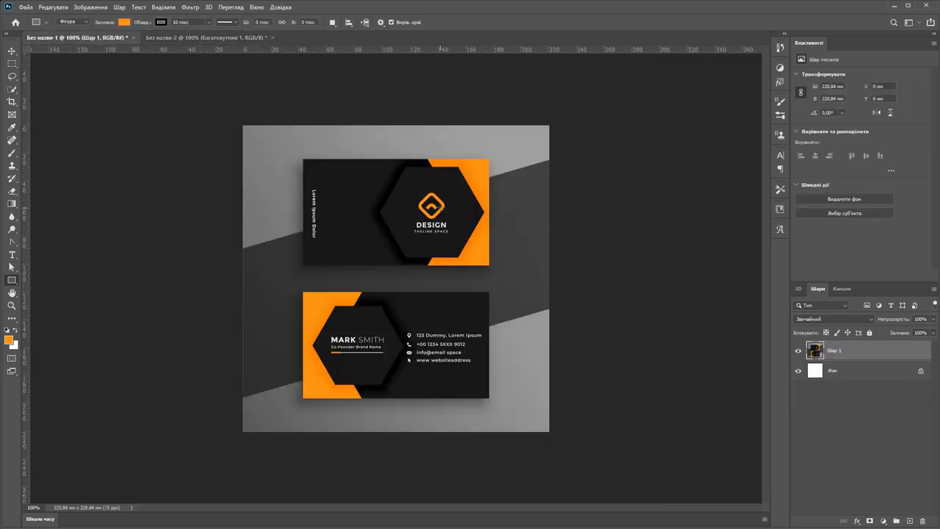
key(ctrl+plus)
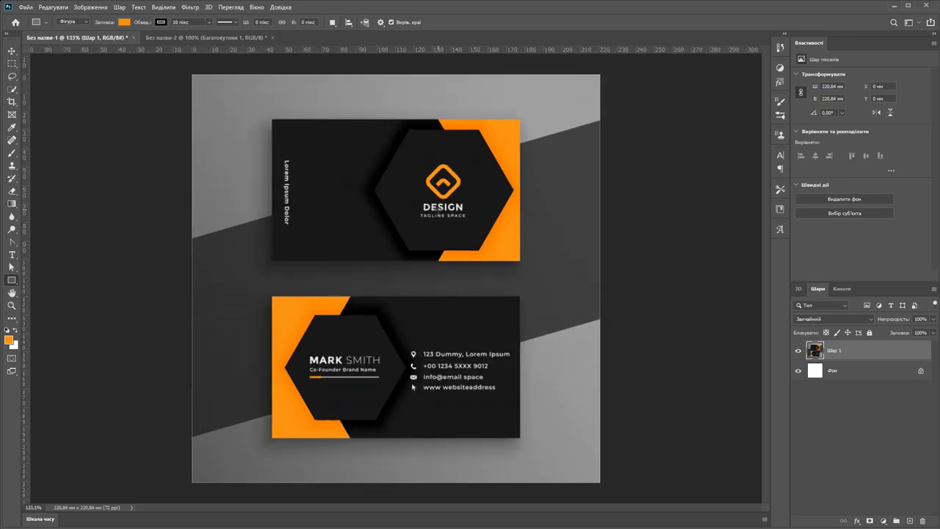
click(238, 36)
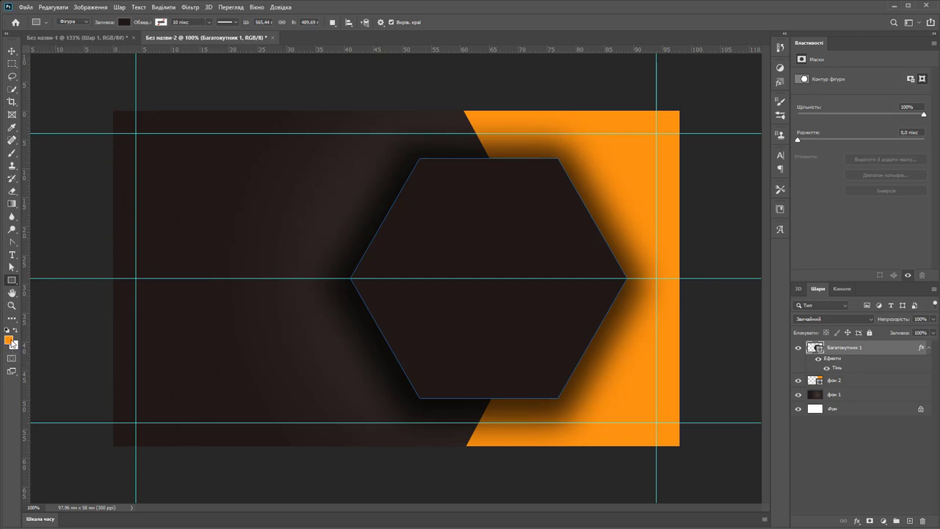
click(16, 330)
Place a new text layer on the card and set its font to Ravie
click(12, 255)
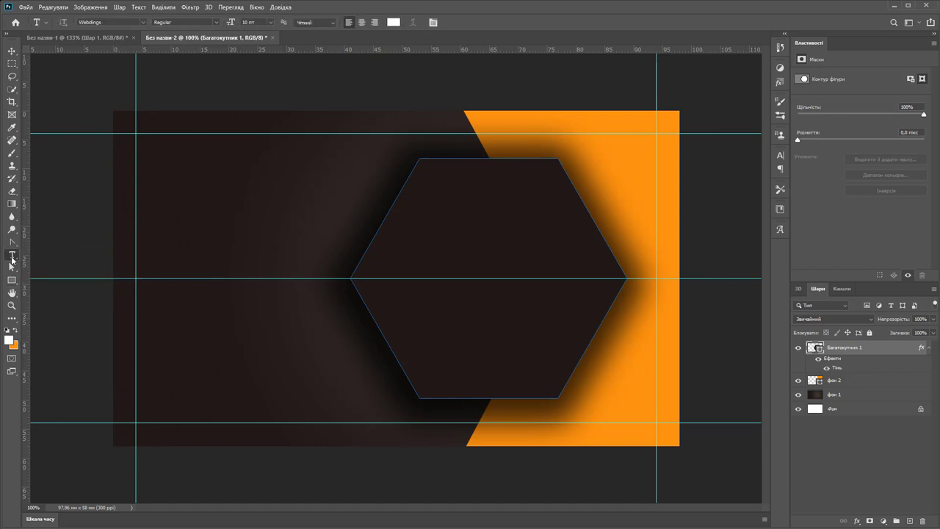
drag(12, 258, 95, 259)
click(191, 237)
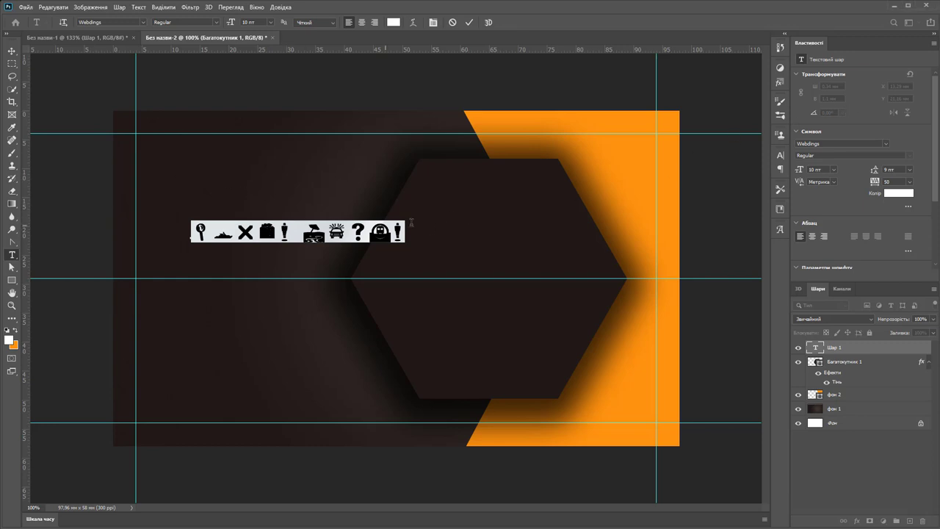
click(781, 155)
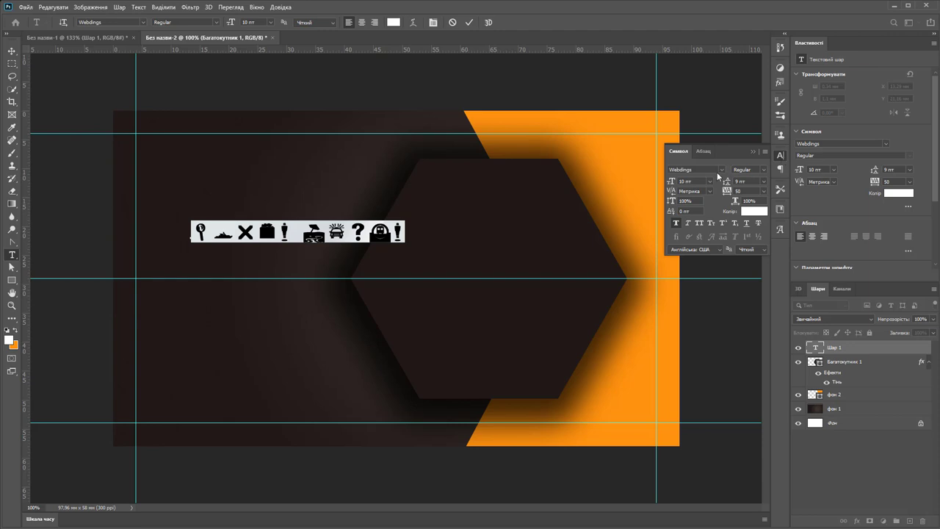
click(721, 170)
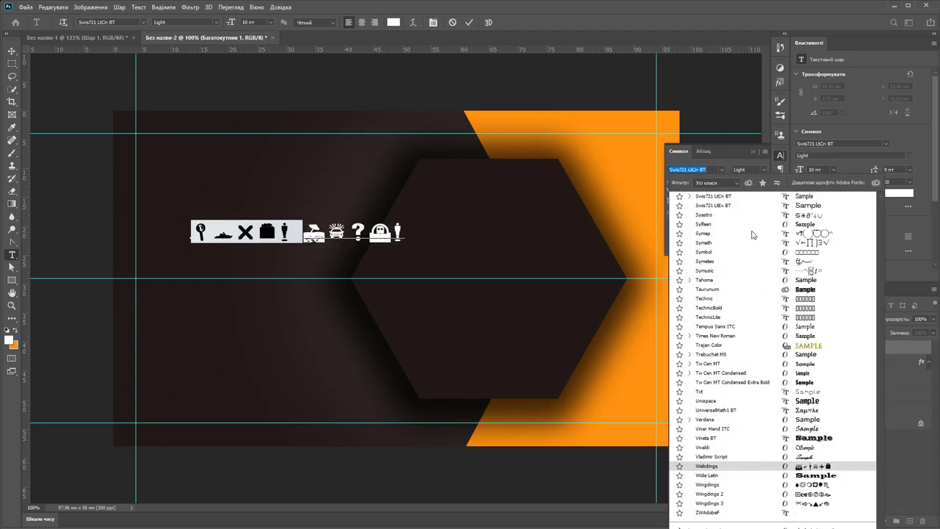
scroll(793, 236, up, 2)
scroll(793, 236, up, 3)
scroll(793, 236, up, 2)
scroll(786, 228, up, 1)
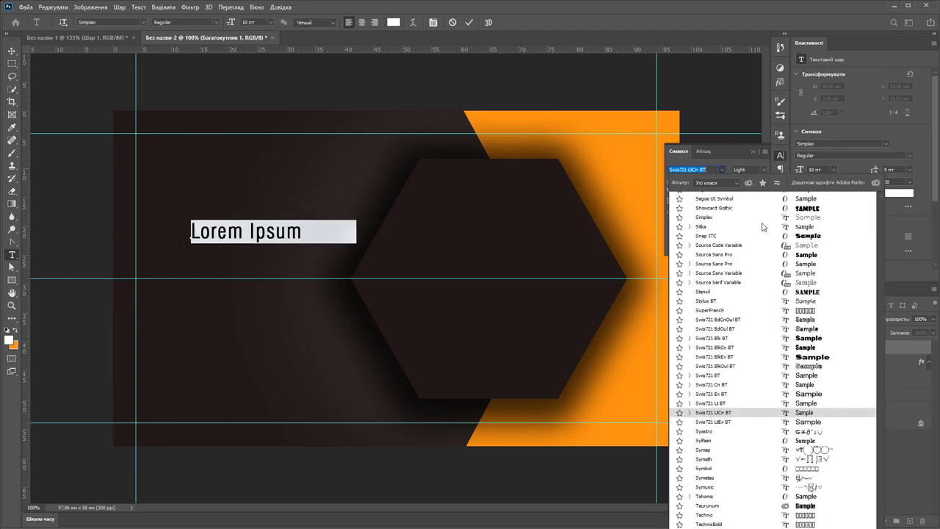
scroll(762, 211, up, 2)
scroll(778, 220, up, 2)
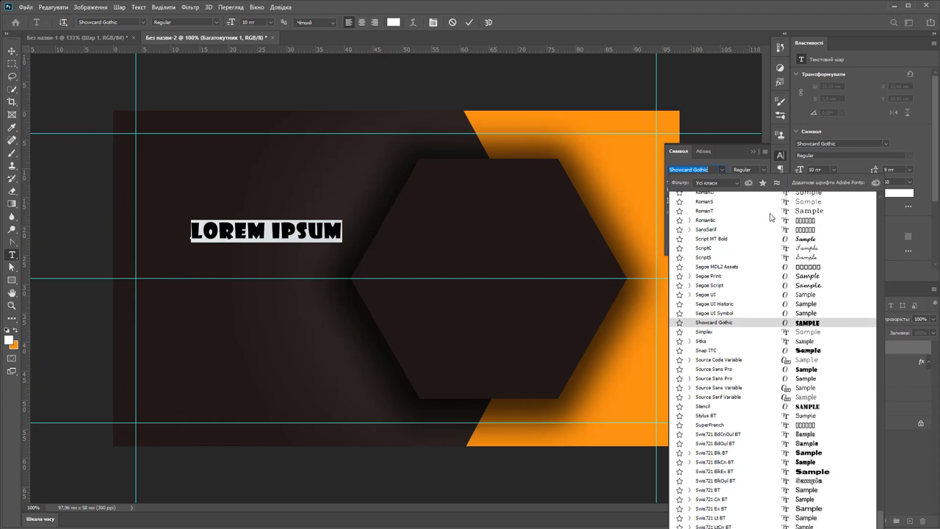
scroll(792, 228, up, 1)
scroll(808, 234, up, 2)
scroll(808, 235, up, 2)
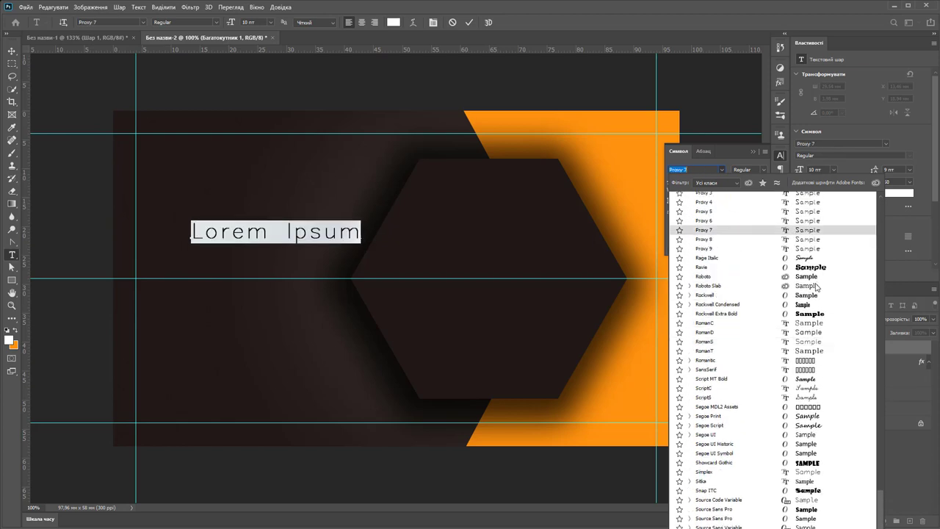
click(808, 267)
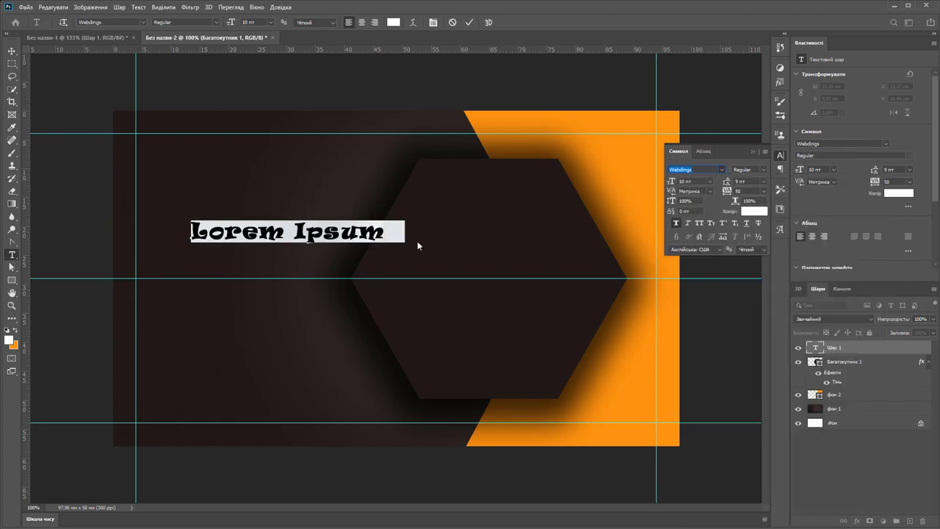
Paste 'Dnipro University of Technology' as two centred lines and move it onto the hexagon
key(ctrl+v)
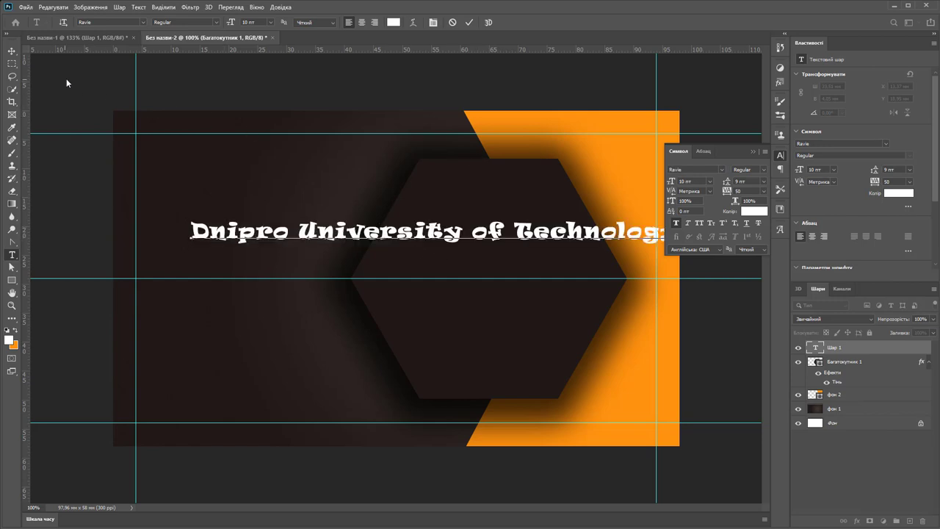
key(Return)
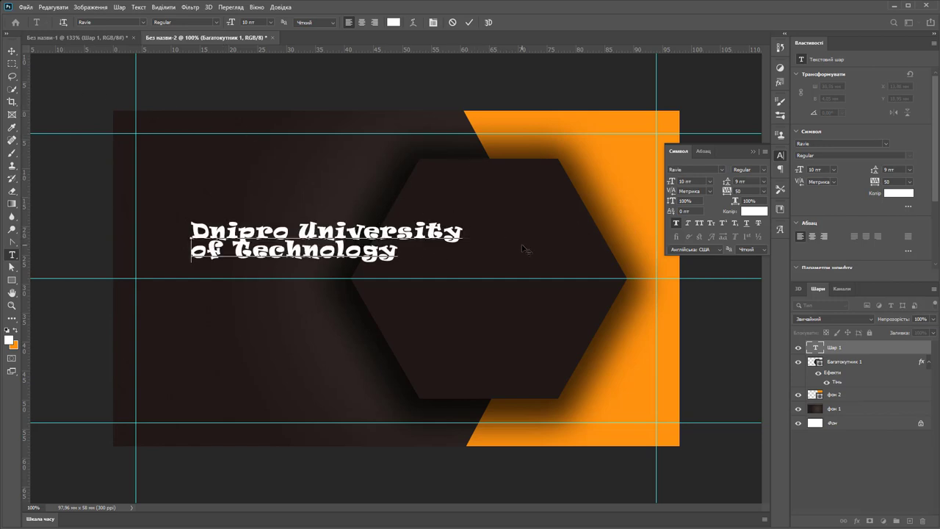
key(ctrl+a)
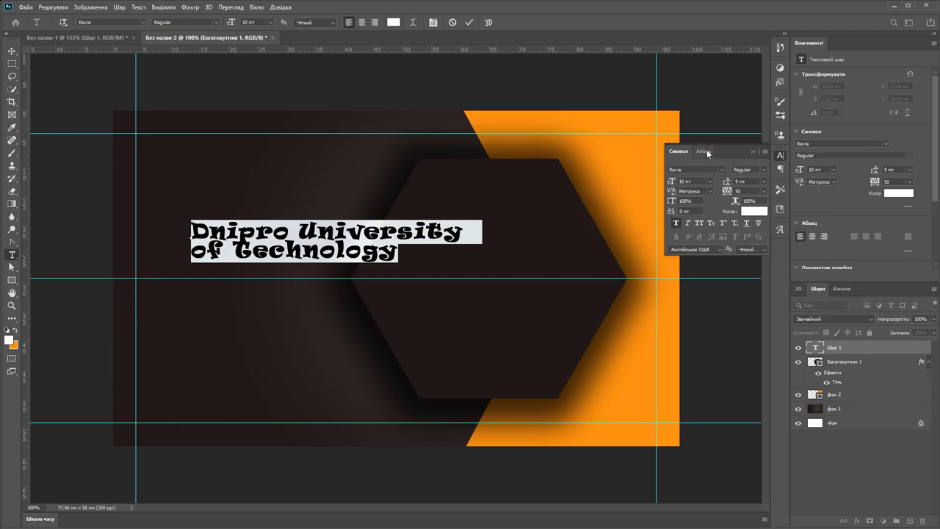
click(704, 151)
click(689, 169)
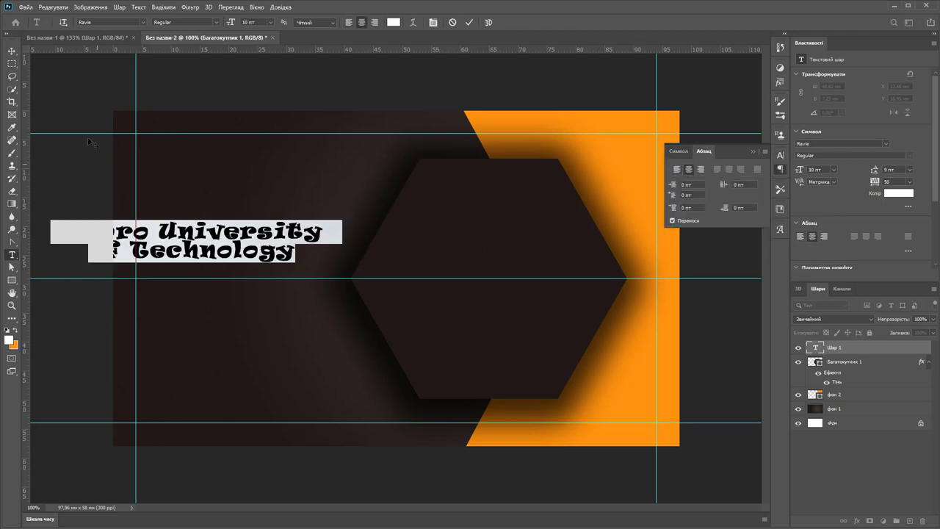
click(12, 50)
drag(219, 241, 481, 241)
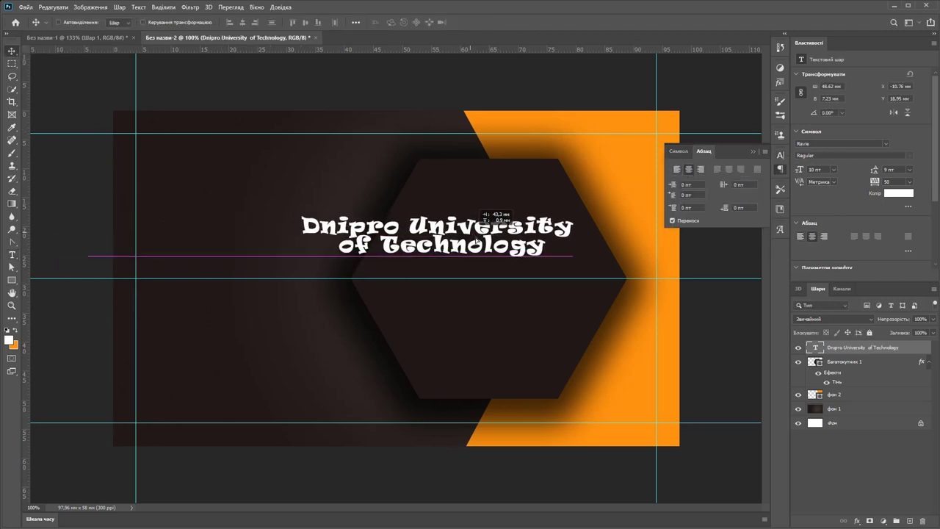
Change the university name to Modern No. 20, lower it onto the hexagon, and view the mockup
click(258, 7)
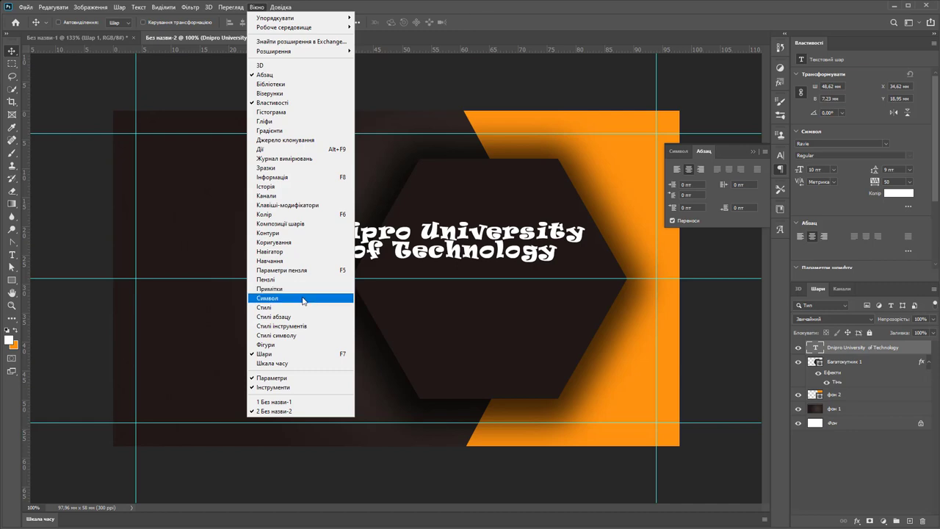
click(303, 298)
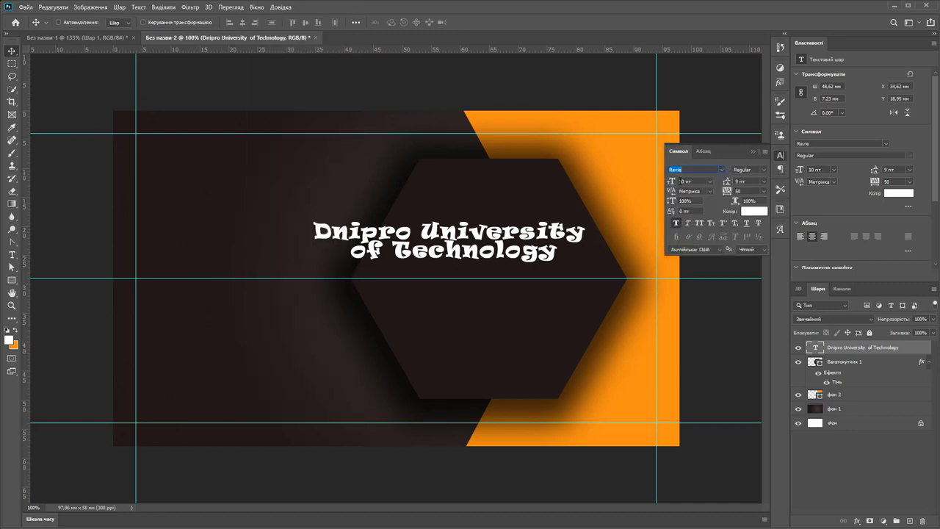
click(687, 181)
click(721, 170)
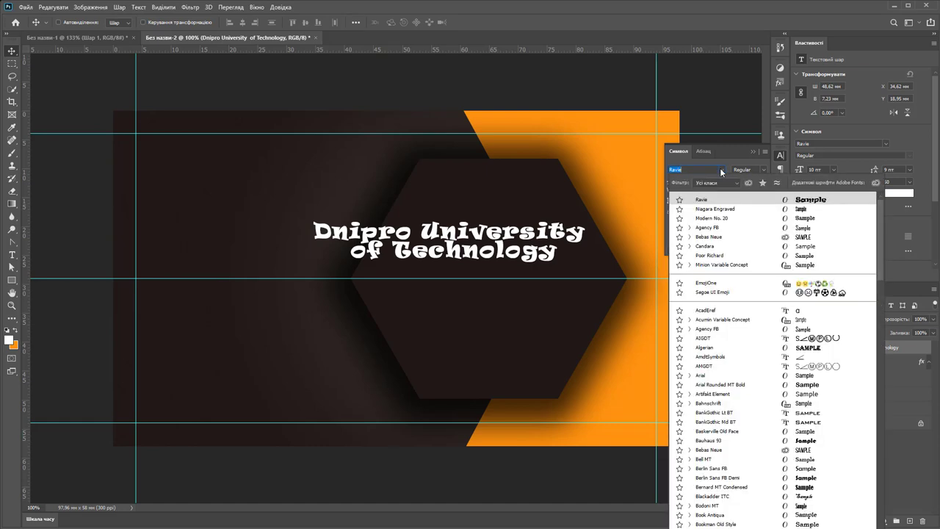
click(798, 219)
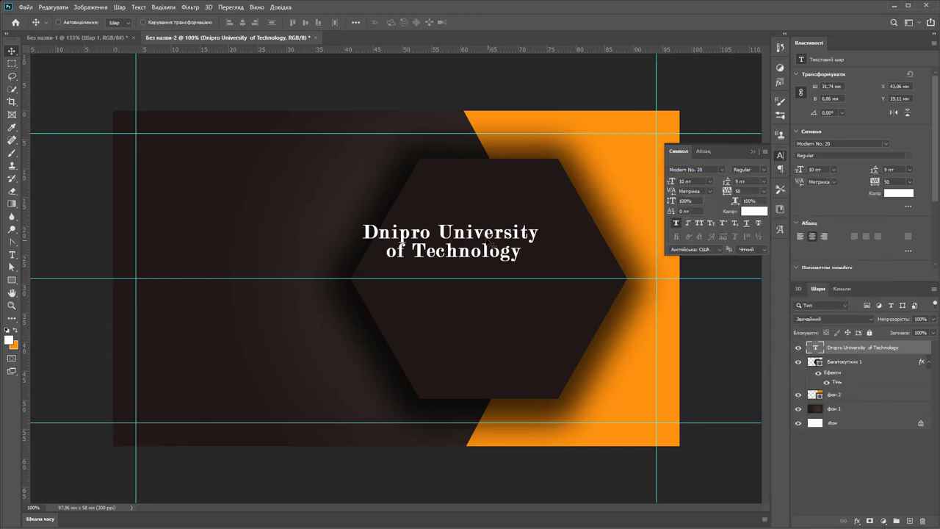
mouse_move(484, 242)
mouse_down()
mouse_move(531, 303)
mouse_move(523, 306)
mouse_up()
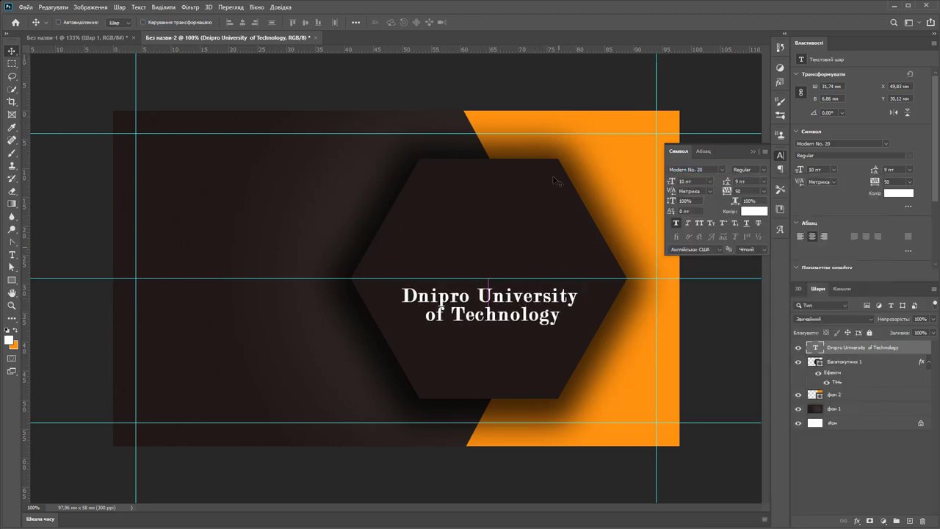
click(102, 35)
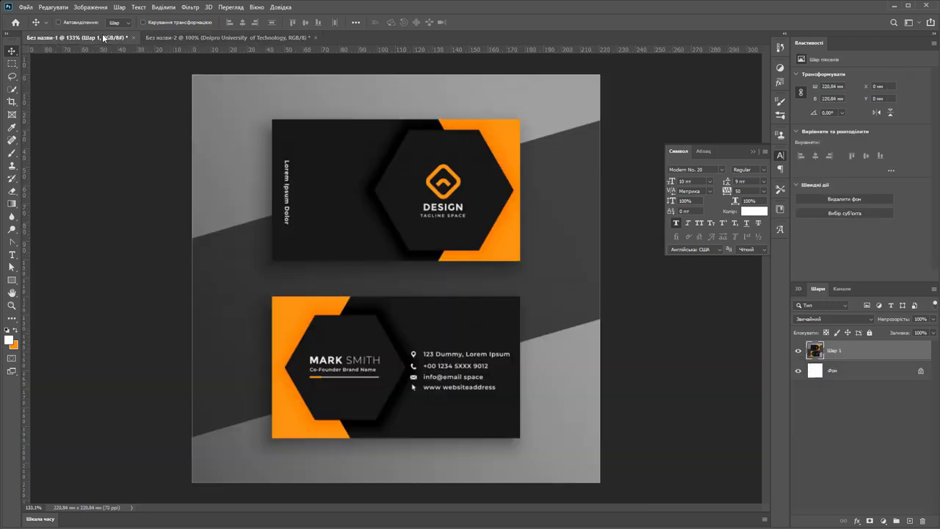
Set the university name's line spacing to 12 pt
click(225, 36)
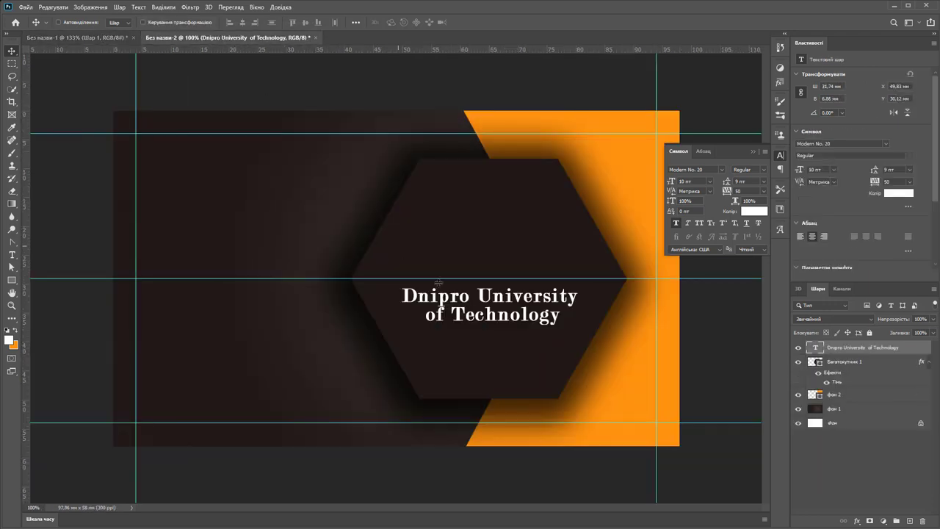
click(764, 181)
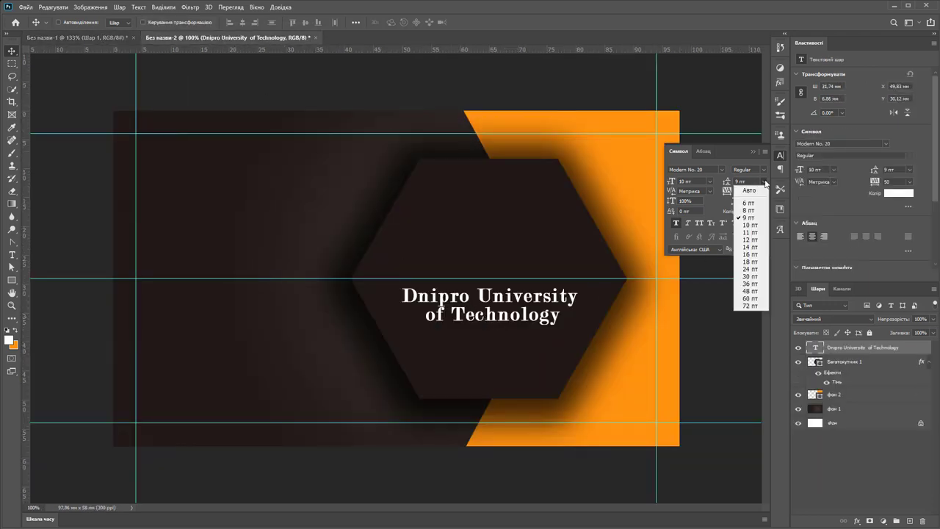
click(749, 224)
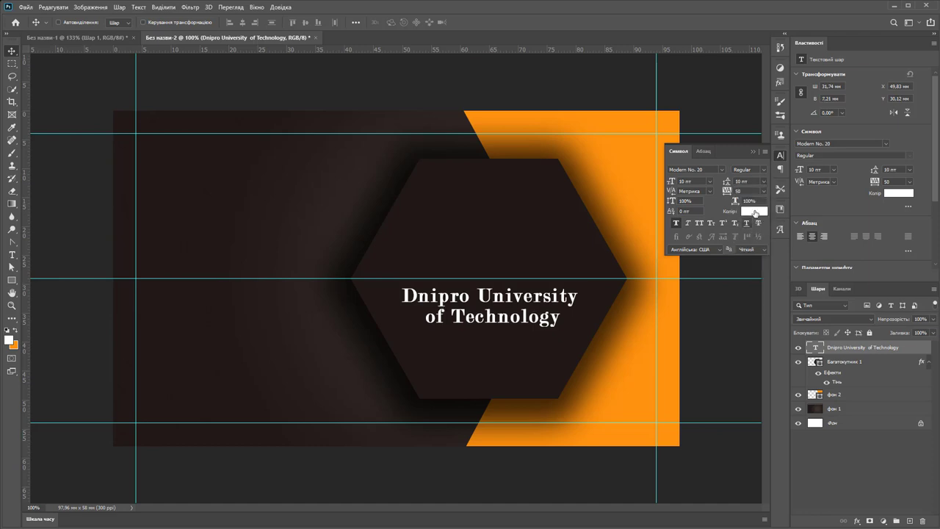
click(762, 182)
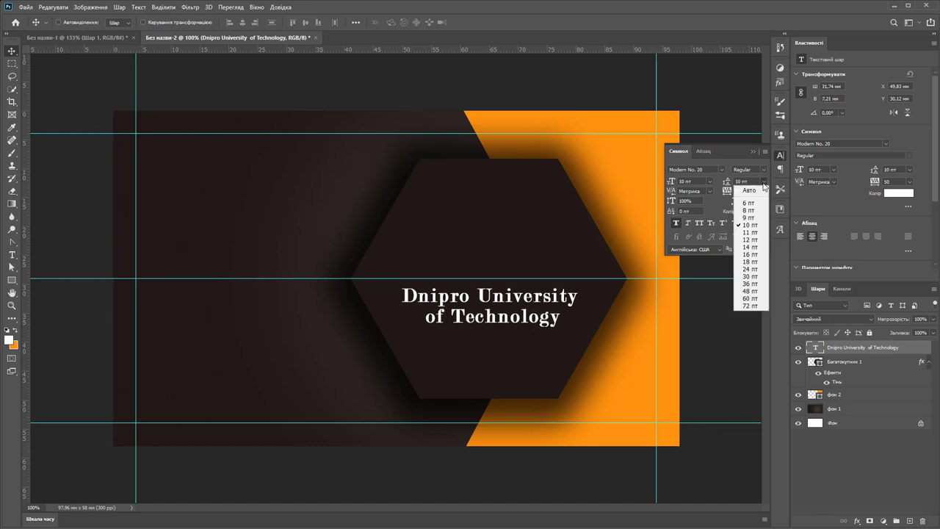
click(753, 240)
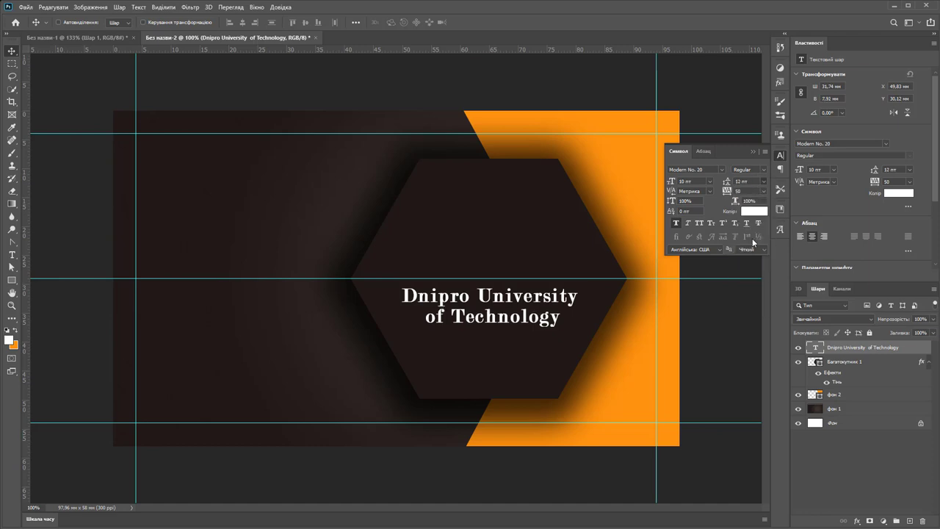
Colour the 'of Technology' line light grey bfb8b8
double_click(503, 332)
click(565, 321)
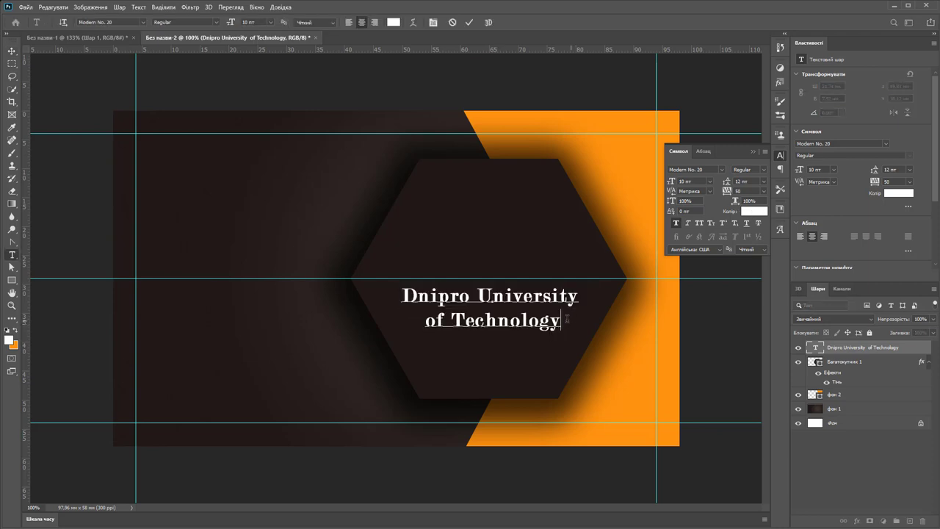
drag(565, 321, 402, 320)
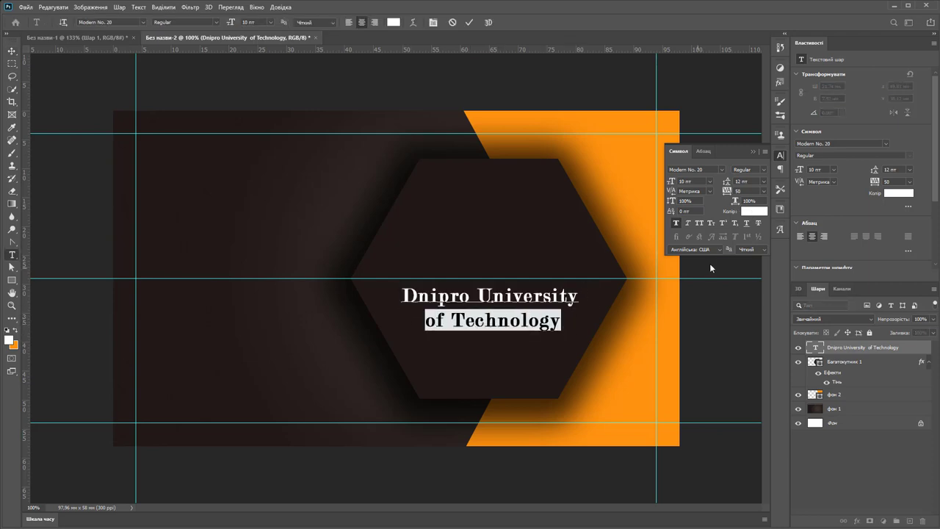
click(762, 212)
drag(661, 143, 712, 149)
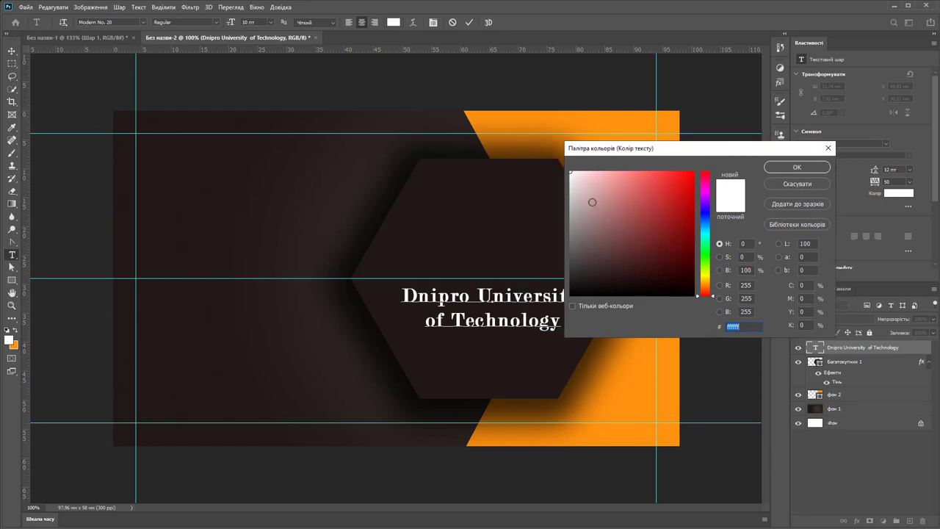
click(574, 193)
drag(574, 193, 575, 204)
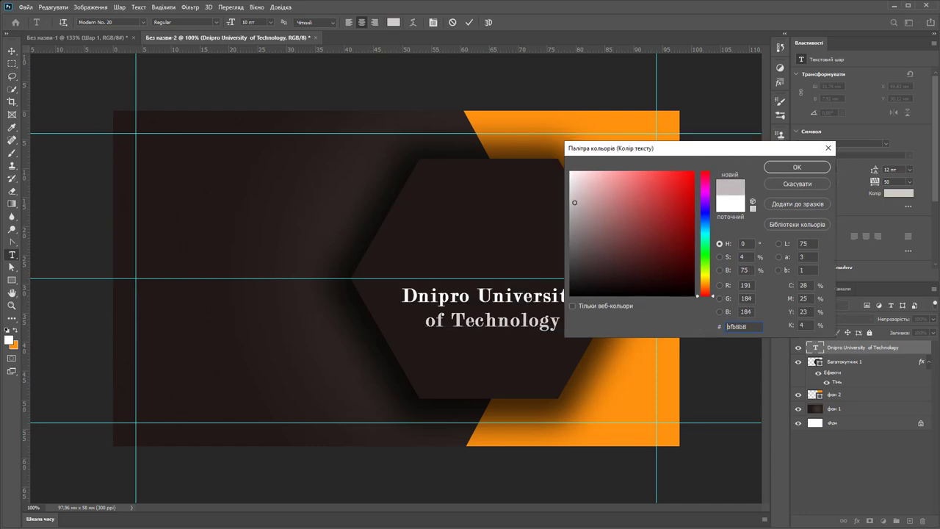
click(787, 168)
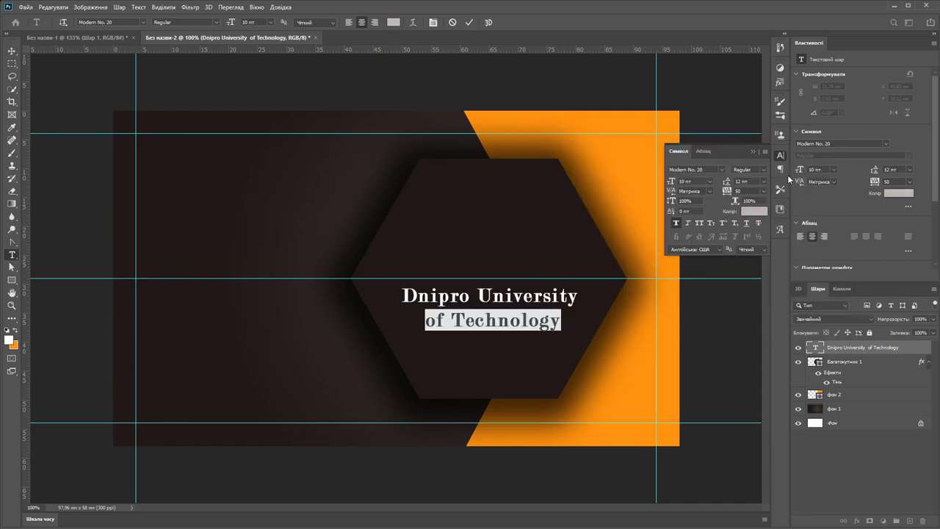
click(12, 50)
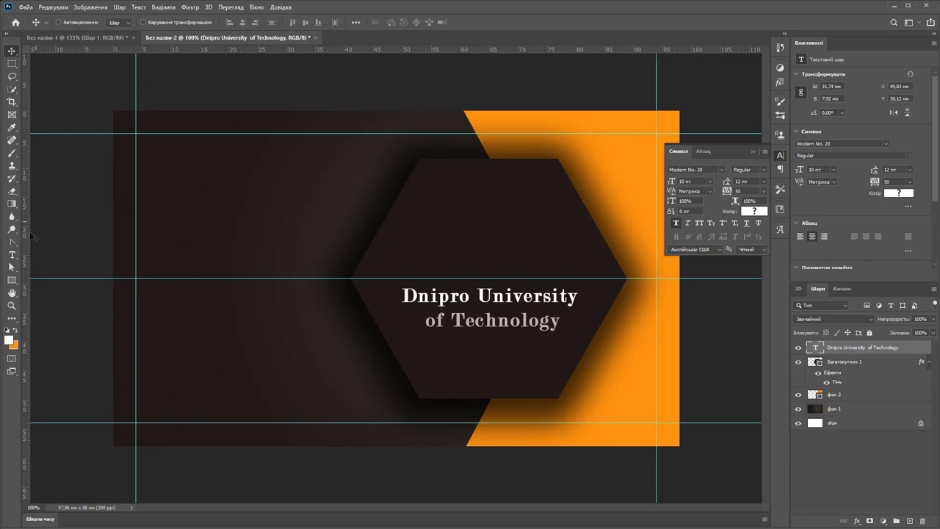
click(11, 254)
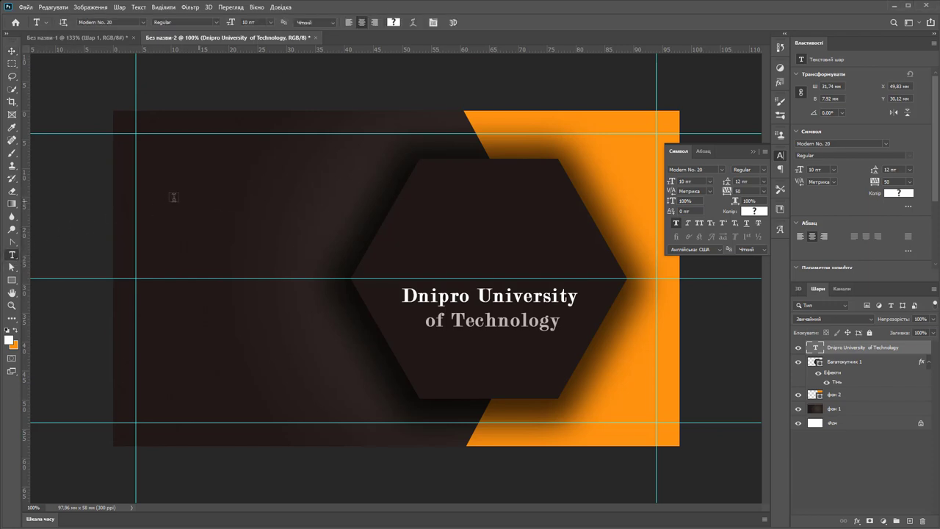
click(170, 198)
key(ctrl+v)
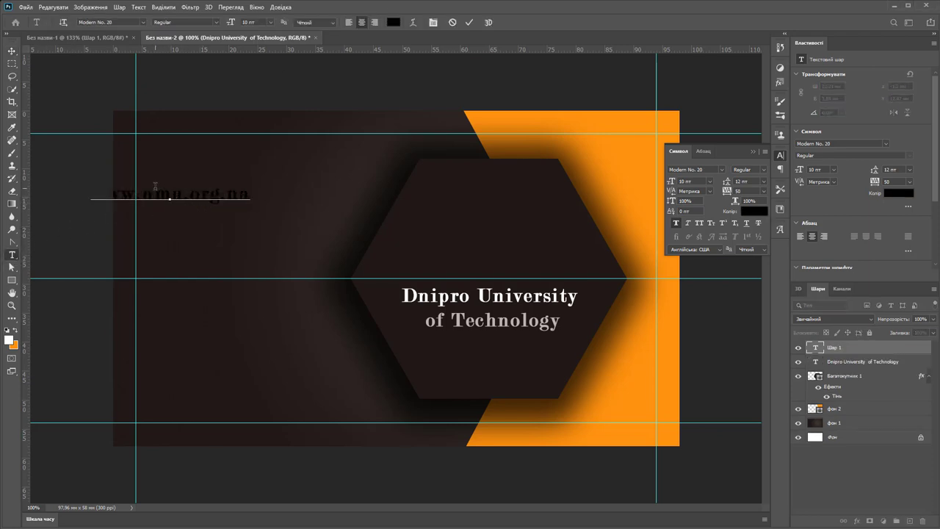
key(ctrl+a)
click(394, 22)
drag(611, 184, 571, 170)
click(786, 166)
click(12, 51)
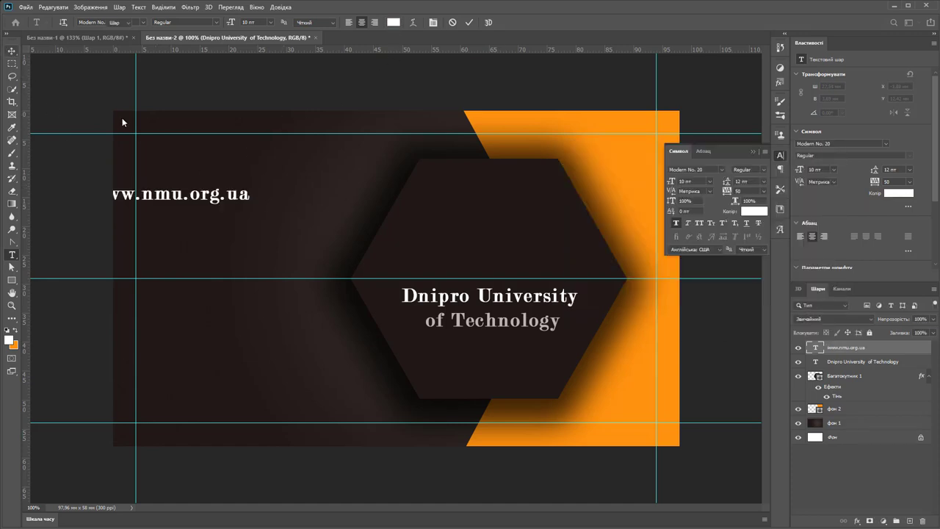
drag(201, 202, 273, 232)
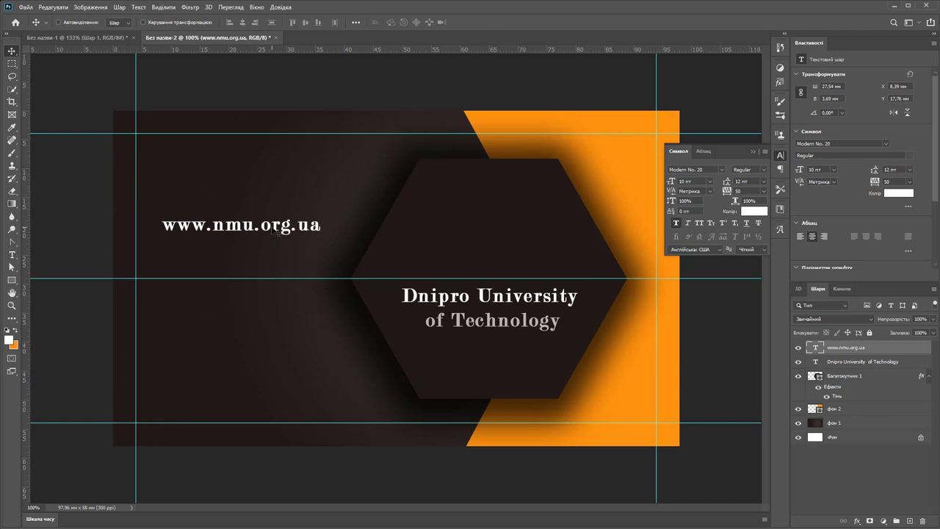
Rotate the web address exactly 90° and place it along the card's left edge
key(ctrl)
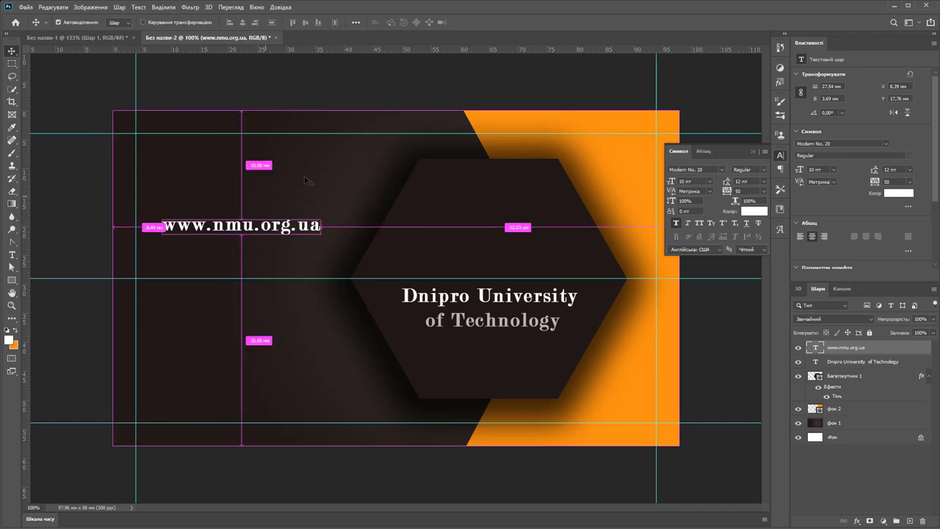
key(ctrl+t)
drag(311, 169, 371, 228)
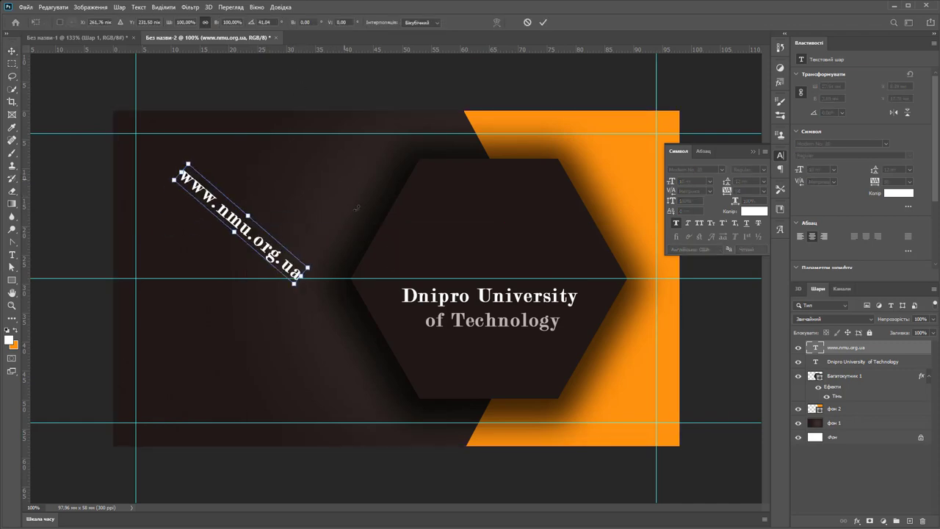
click(265, 22)
text(90)
key(Return)
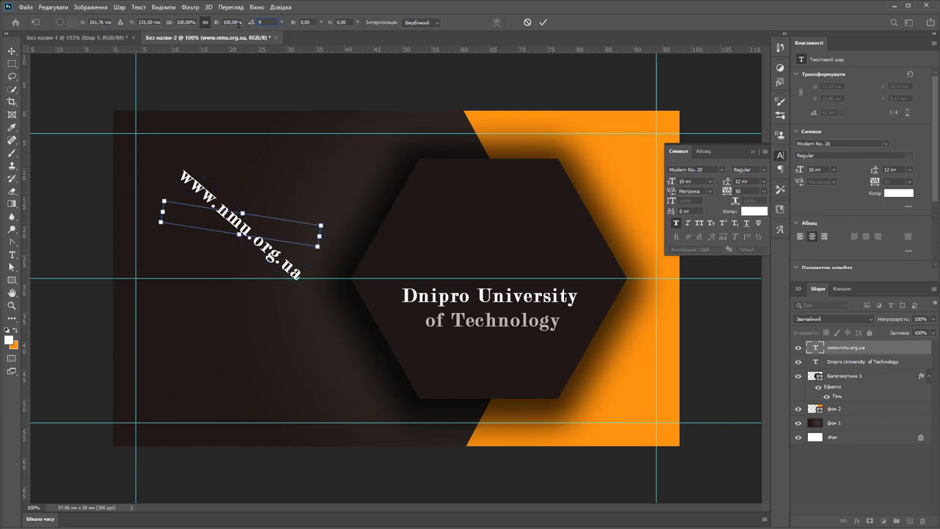
click(543, 22)
mouse_move(233, 197)
mouse_down()
mouse_move(203, 279)
mouse_move(147, 253)
mouse_up()
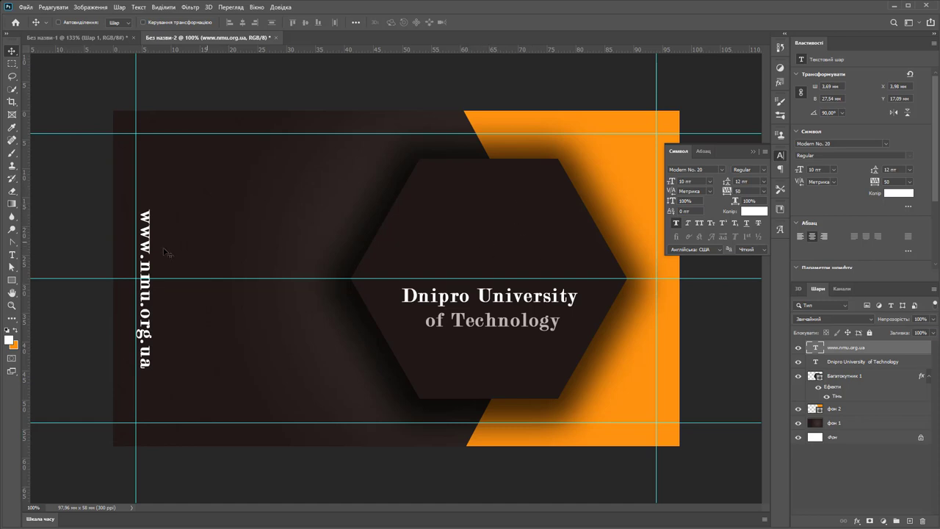
drag(150, 245, 150, 234)
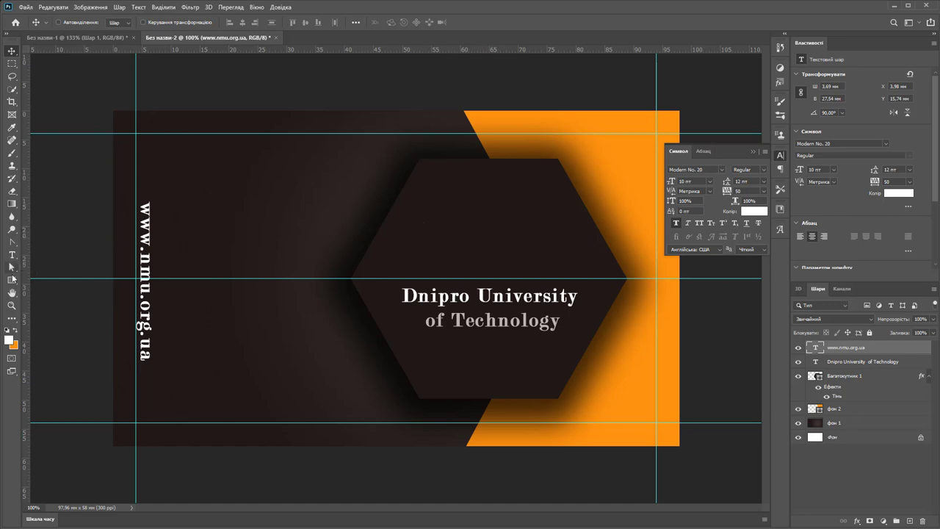
Draw a small rounded square with an orange outline above the university name
click(12, 281)
right_click(12, 283)
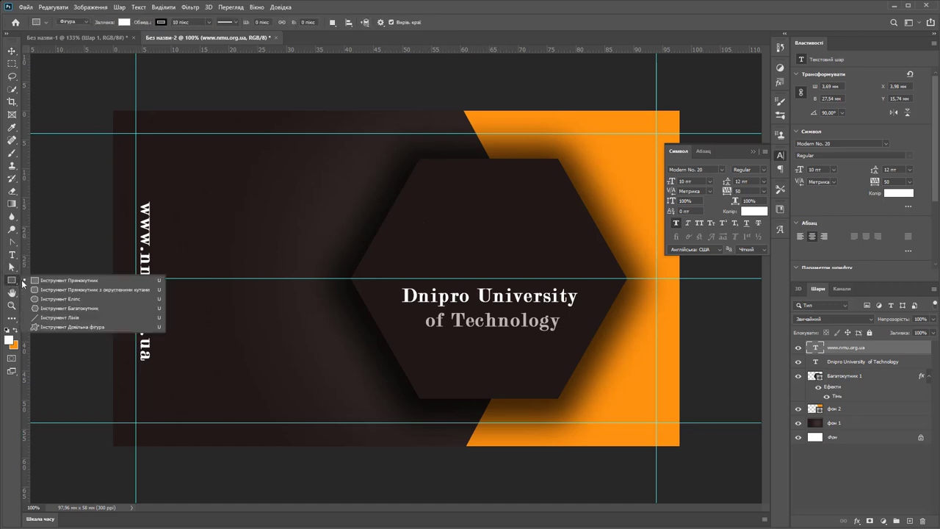
click(66, 291)
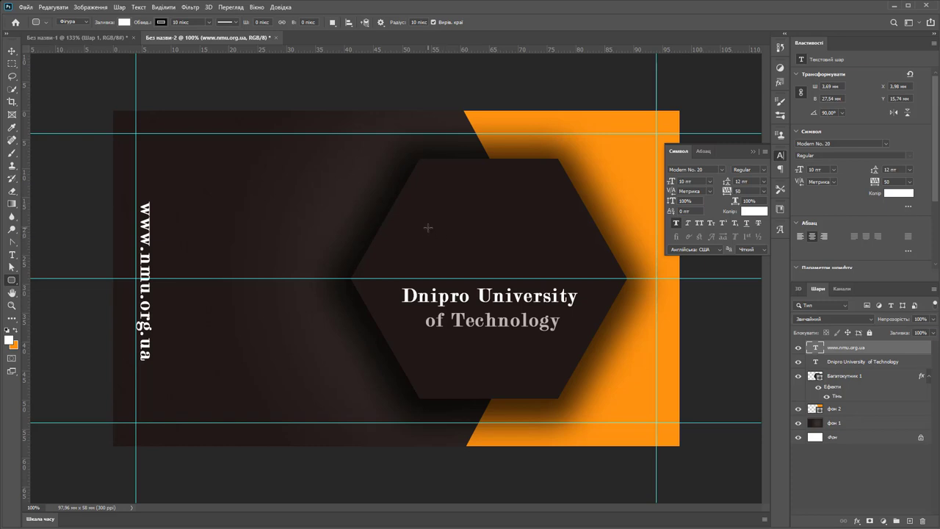
drag(430, 226, 456, 252)
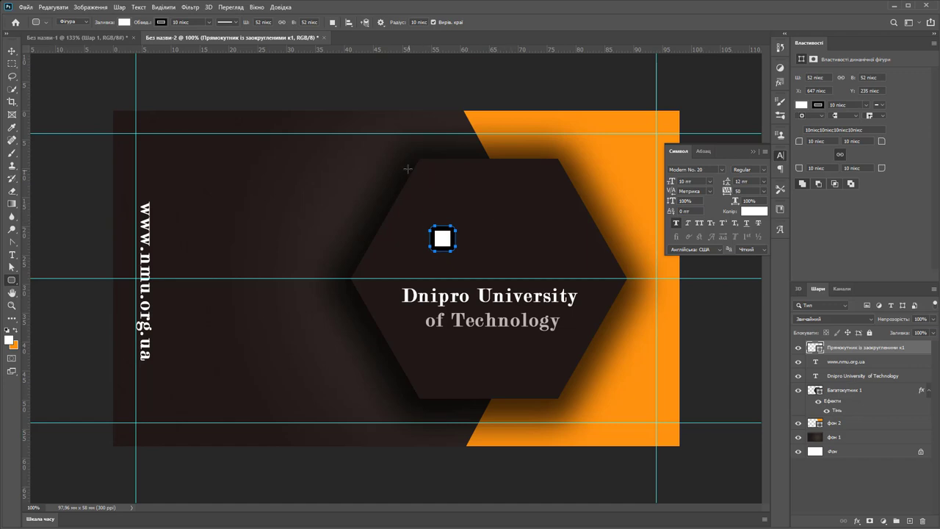
click(161, 23)
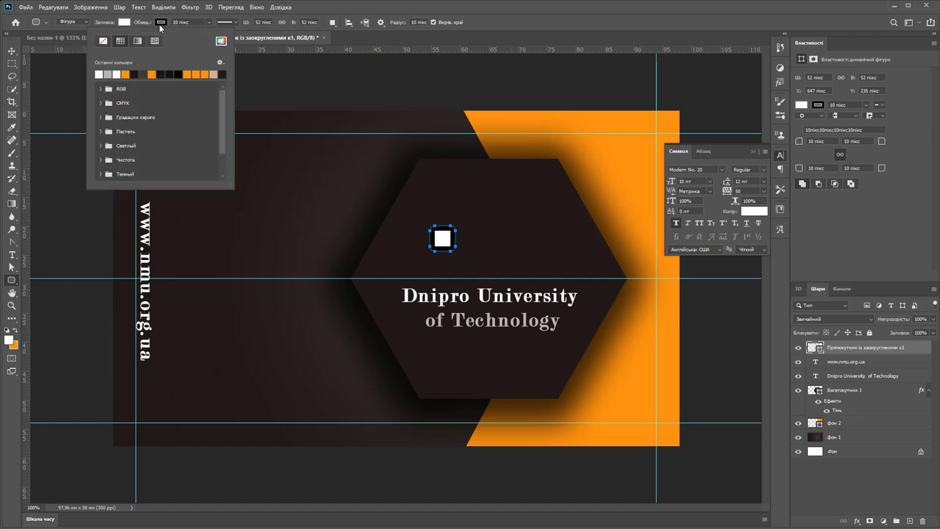
click(189, 73)
click(401, 7)
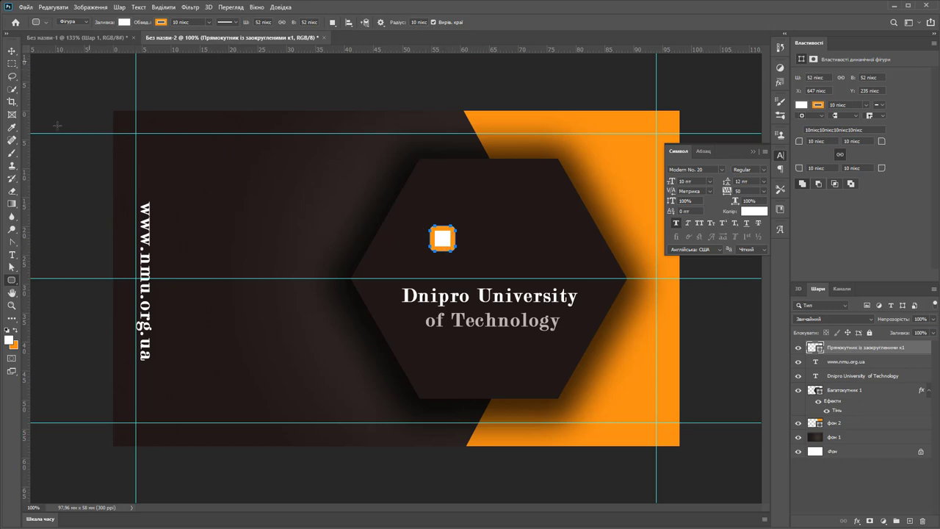
Nudge the orange square into place and duplicate it directly above itself
right_click(11, 279)
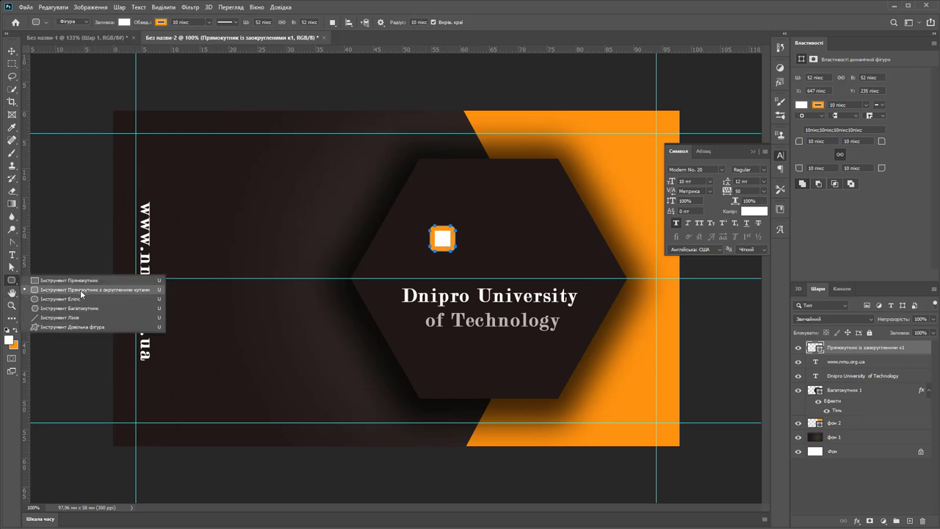
click(11, 51)
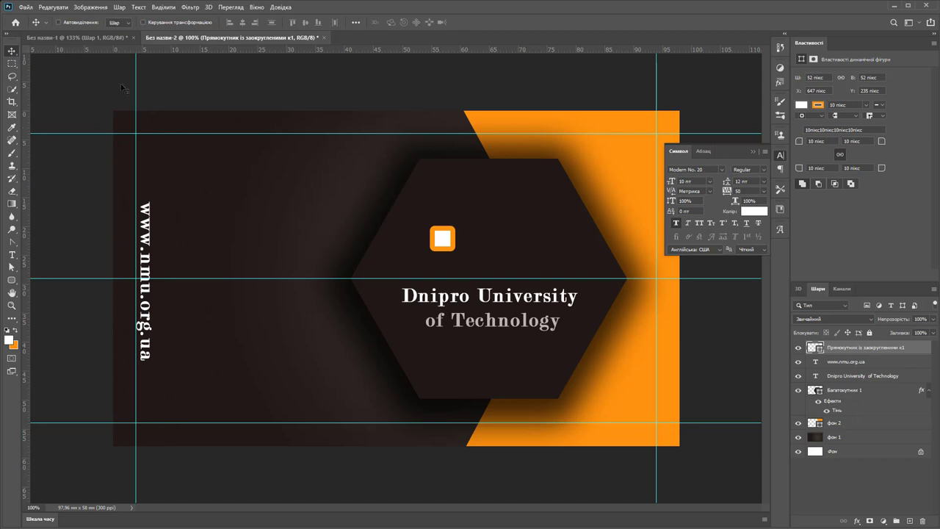
drag(445, 238, 458, 251)
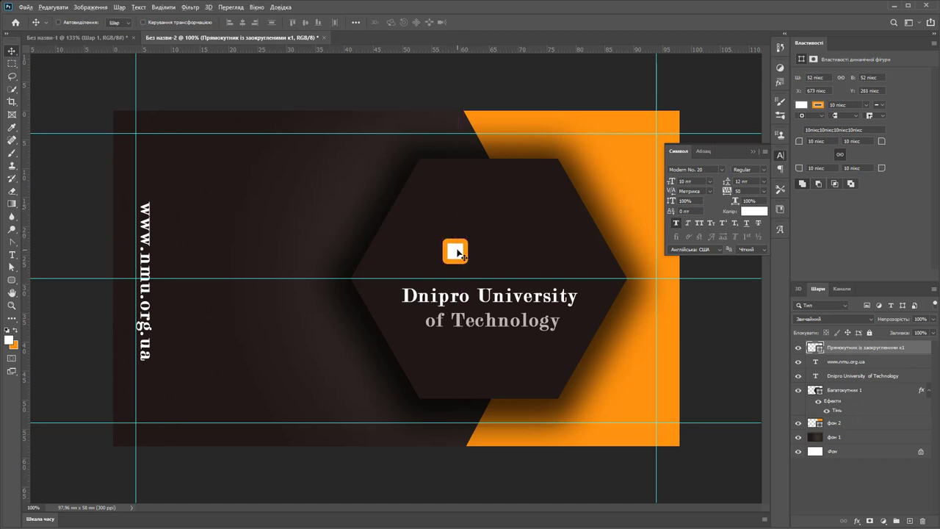
drag(458, 251, 457, 227)
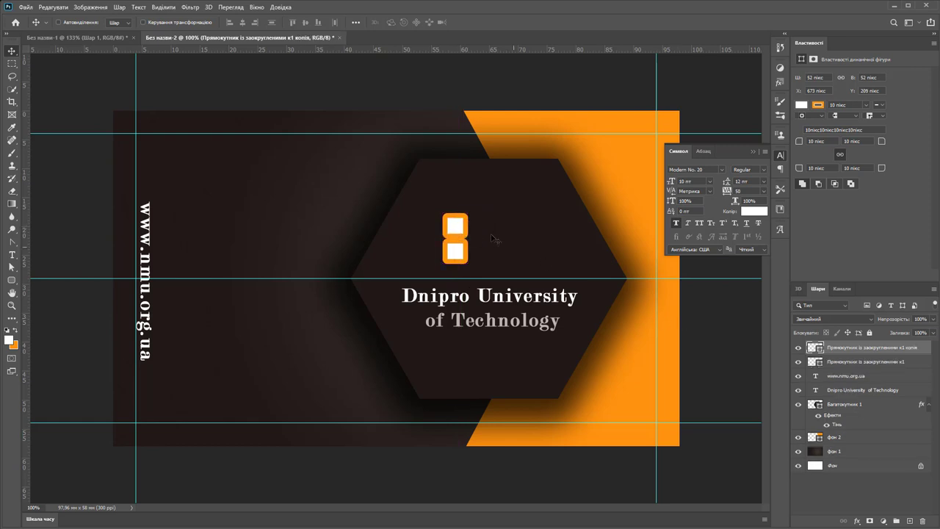
Duplicate the square pair rightward and upward into a staircase, deleting the extra top-left square
ctrl+click(860, 362)
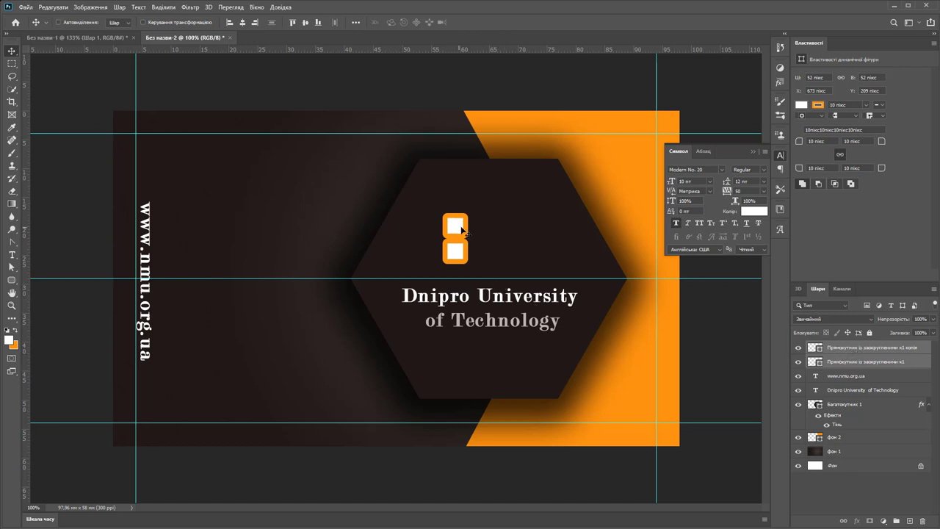
drag(456, 227, 514, 228)
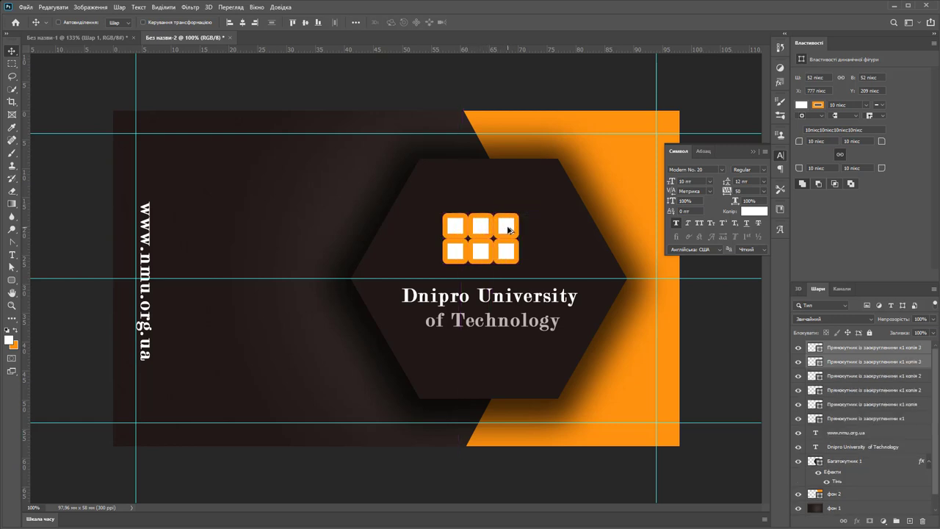
mouse_move(505, 218)
mouse_down()
mouse_move(506, 183)
mouse_move(482, 202)
mouse_up()
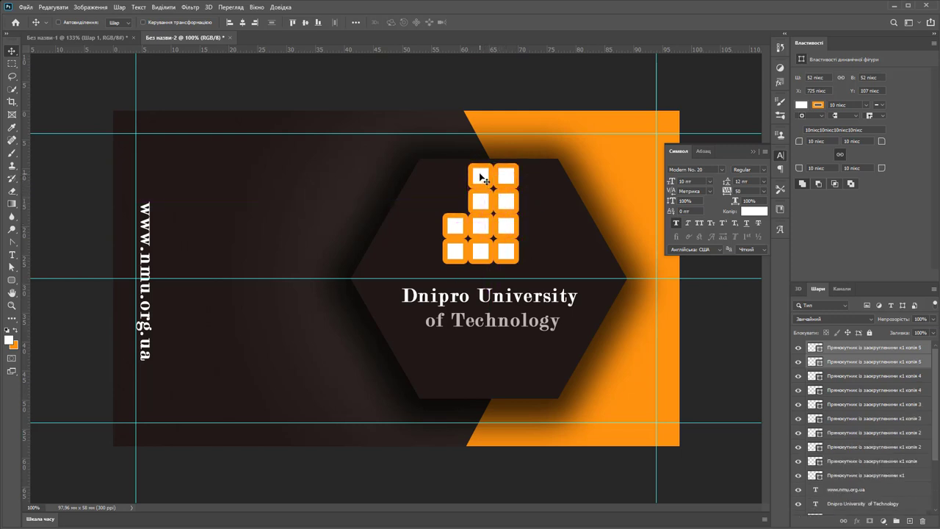
right_click(480, 176)
click(510, 183)
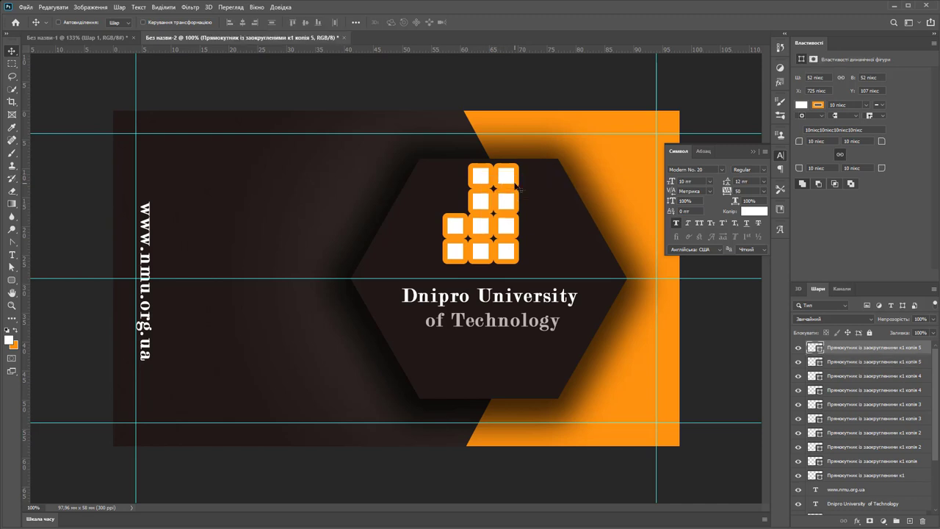
key(Delete)
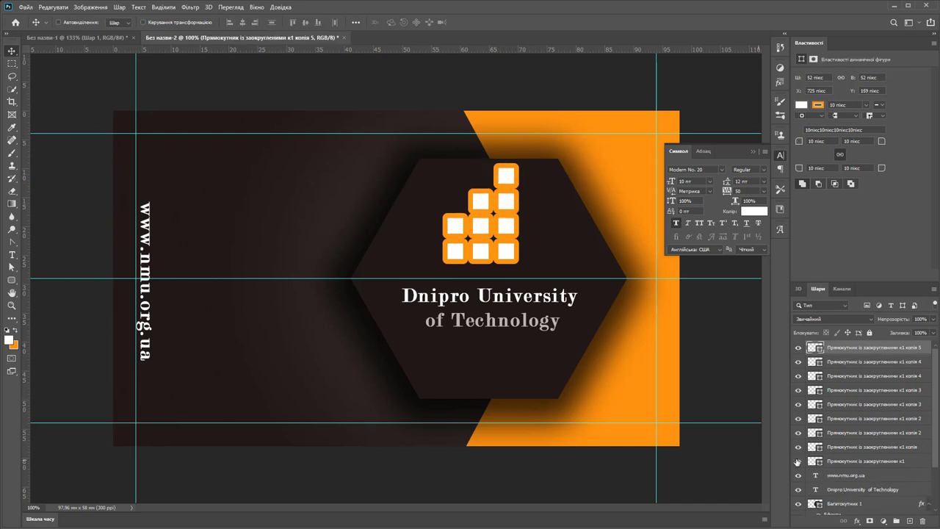
Select all the square layers together and bring up the Layer menu
shift+click(848, 461)
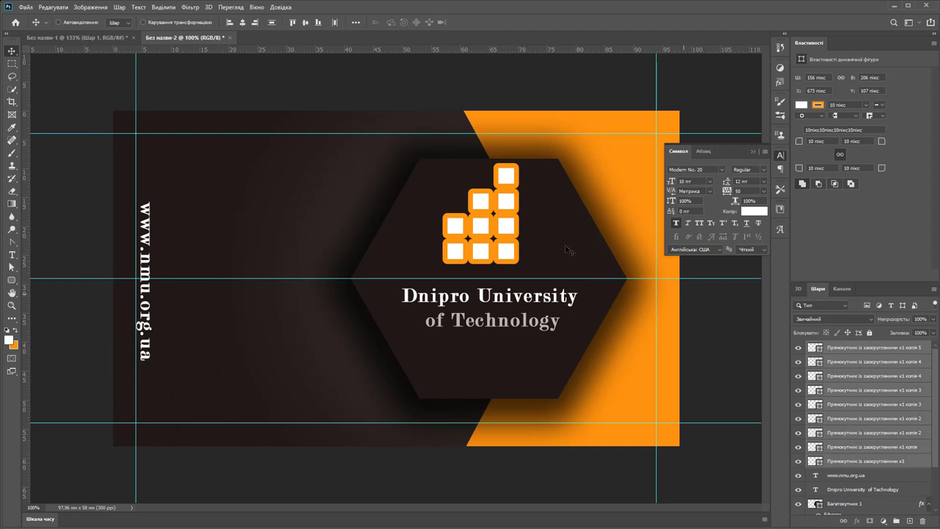
click(170, 9)
click(170, 8)
click(119, 7)
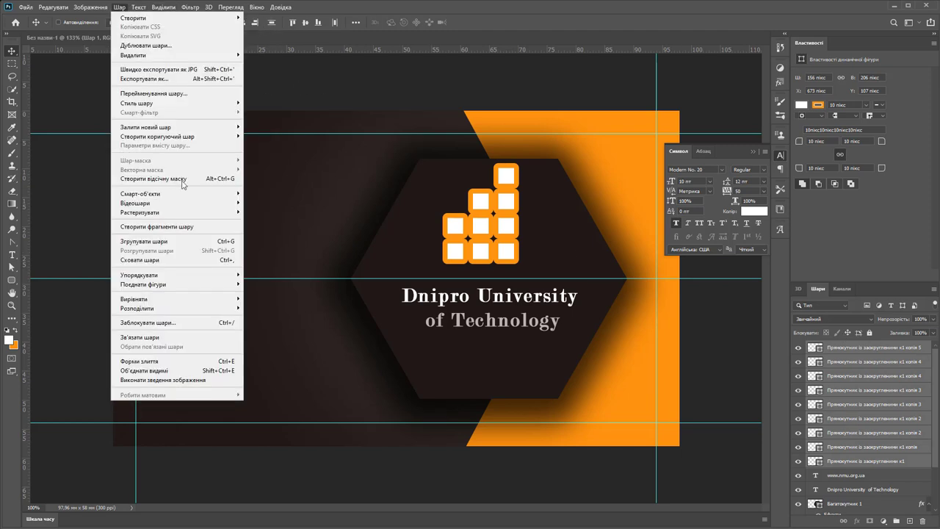
Merge the squares into one shape, nudge it down slightly, and set its fill to 0%
click(203, 361)
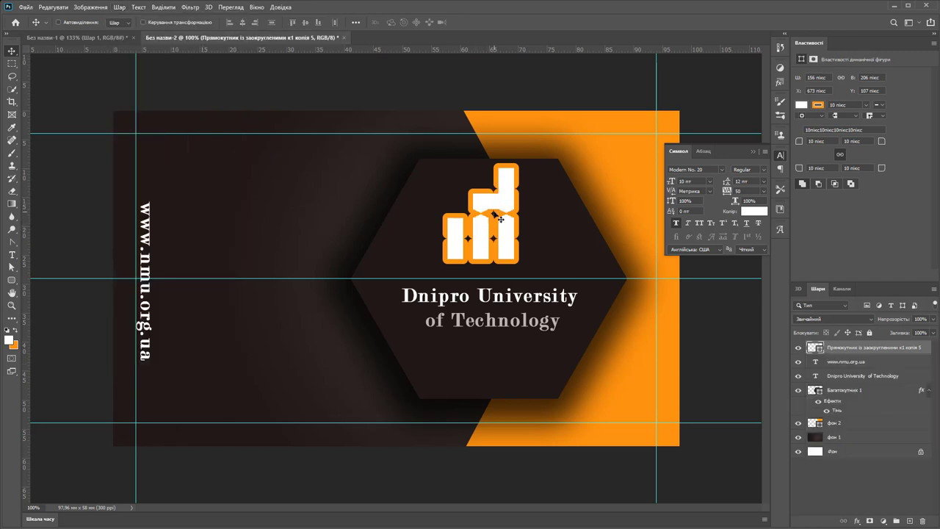
mouse_move(497, 213)
mouse_down()
mouse_move(504, 228)
mouse_move(496, 220)
mouse_up()
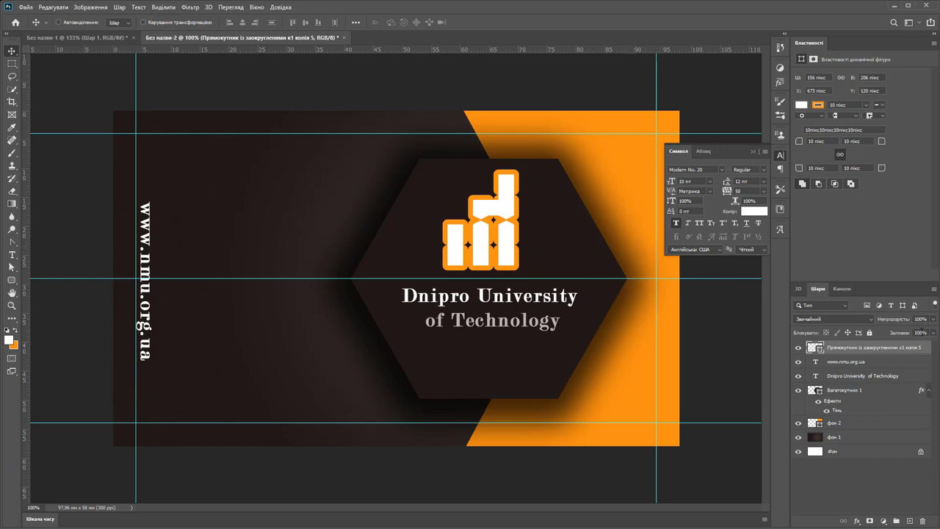
click(933, 334)
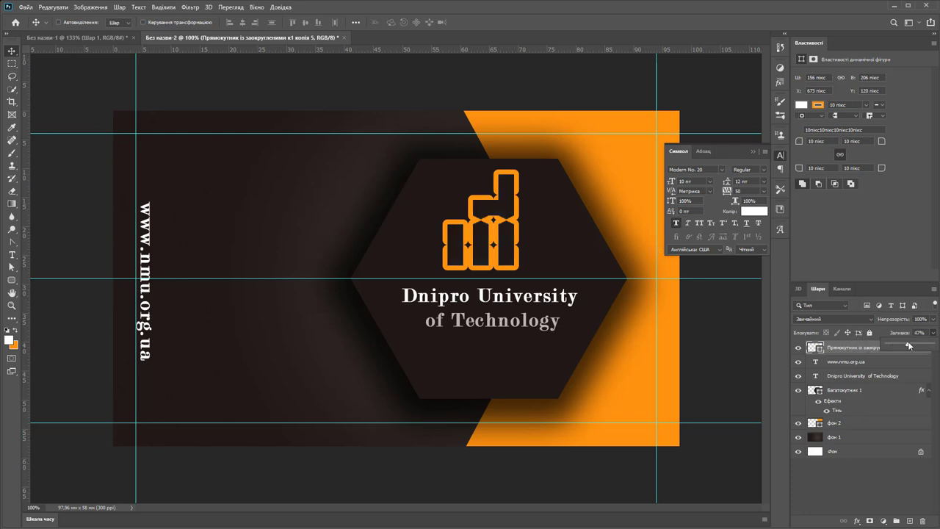
drag(889, 344, 863, 342)
right_click(842, 349)
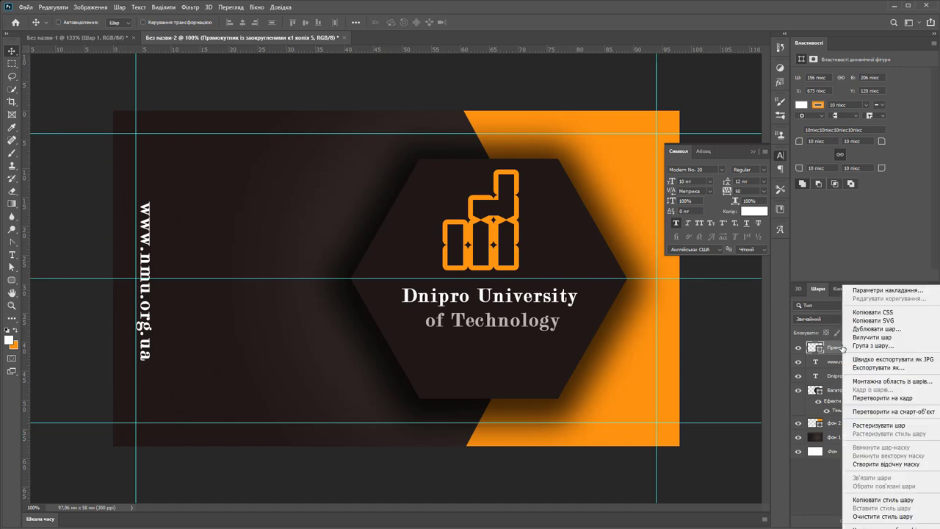
Set the logo layer's fill to 100% and rasterize it
click(879, 424)
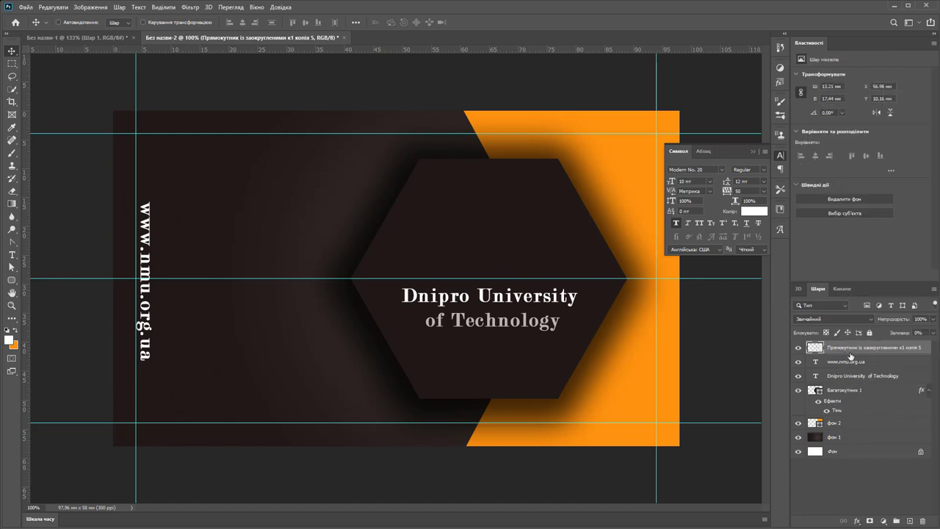
key(ctrl+z)
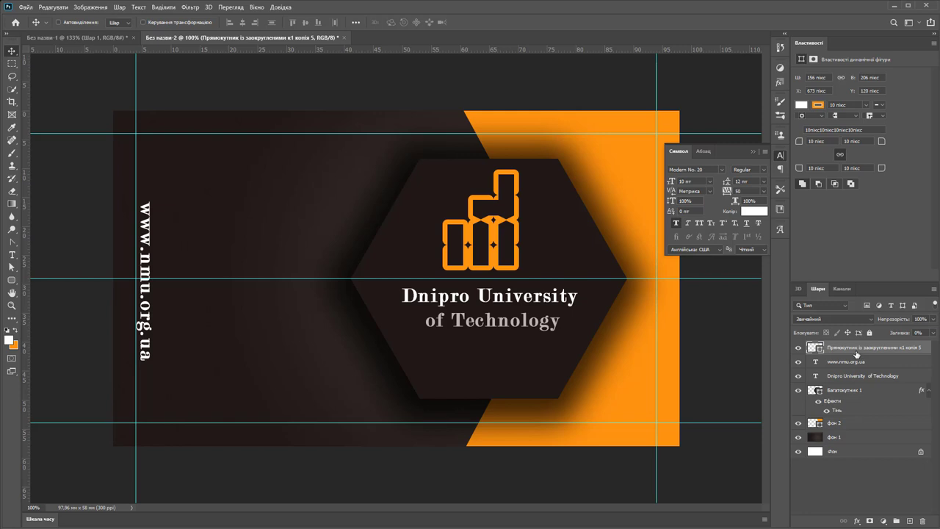
click(932, 333)
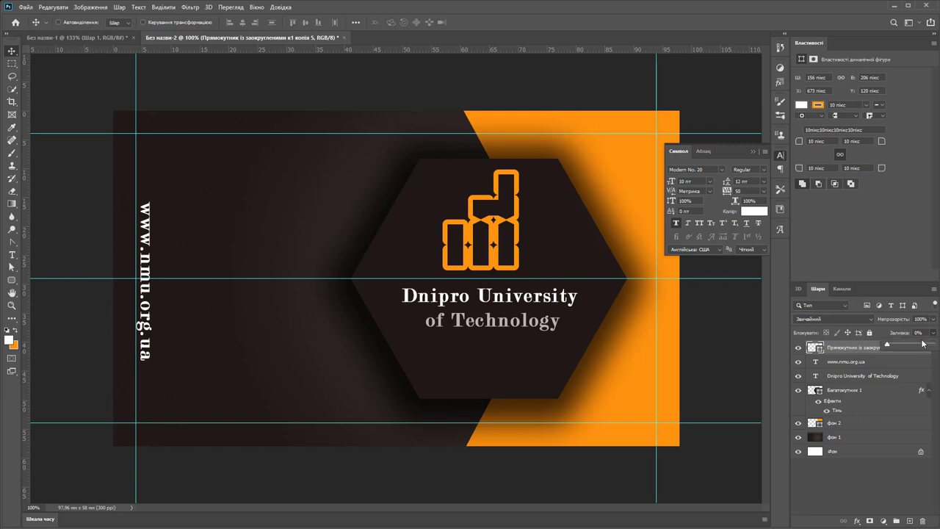
drag(888, 344, 933, 344)
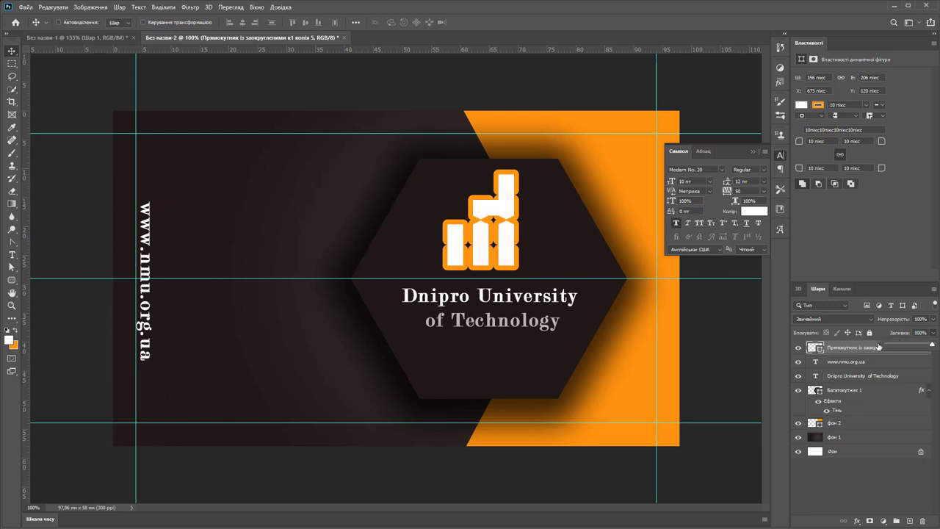
key(ctrl+z)
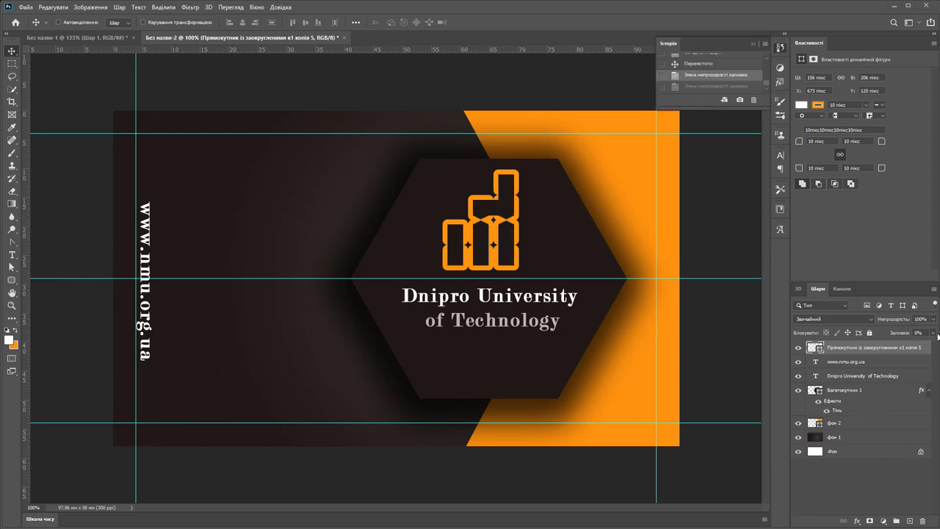
click(933, 333)
drag(892, 342, 932, 342)
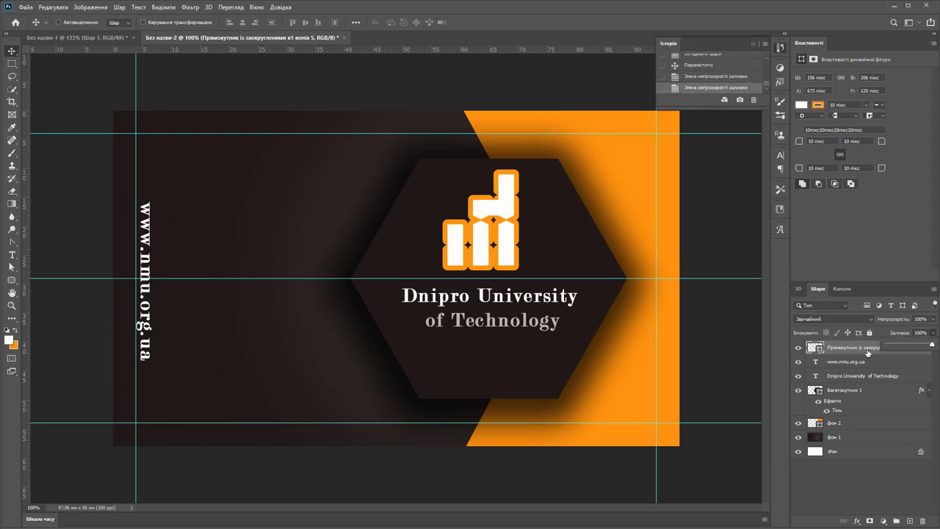
right_click(855, 350)
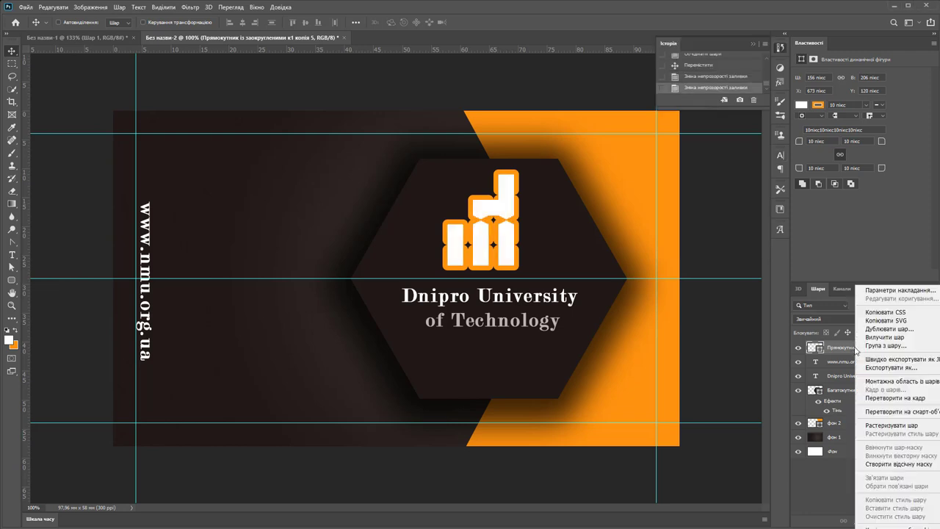
click(891, 425)
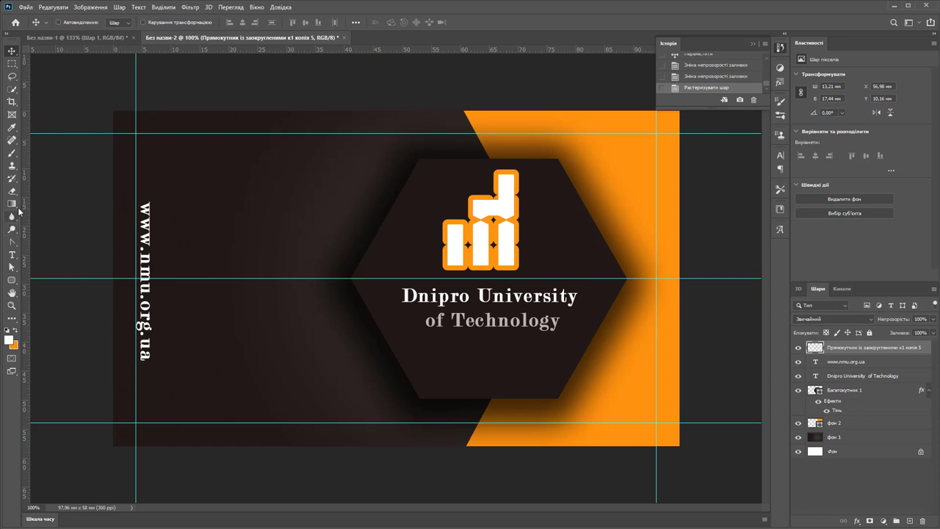
Brush white over the logo bars so they join into one solid shape
click(14, 154)
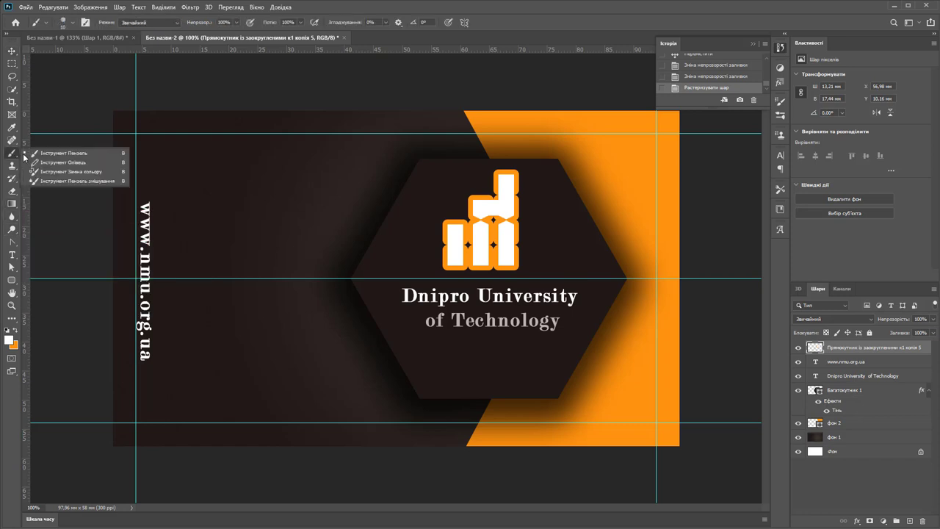
click(59, 156)
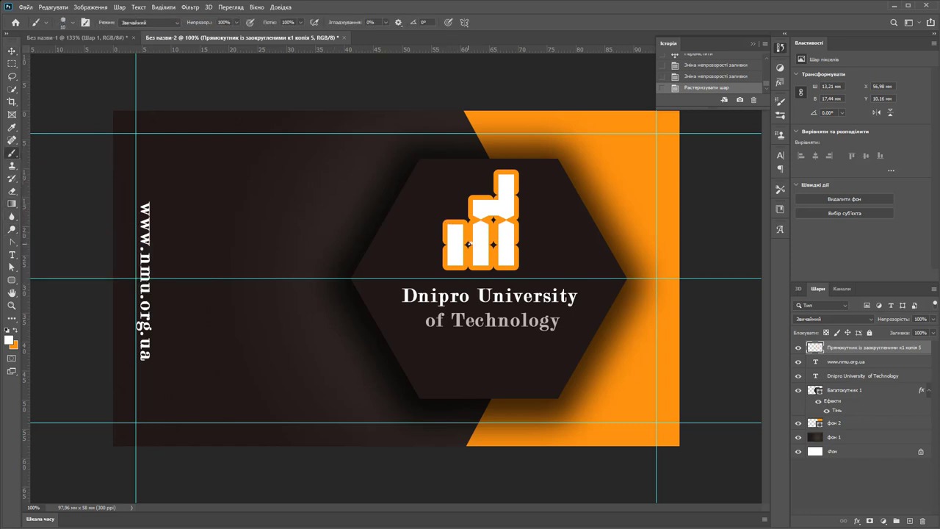
mouse_move(472, 245)
mouse_down()
mouse_move(486, 220)
mouse_move(496, 246)
mouse_up()
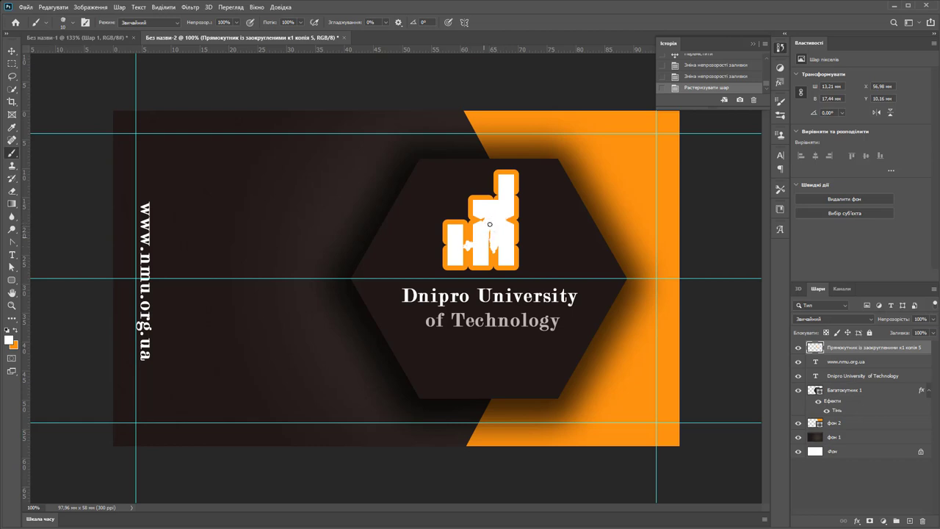
click(514, 213)
Add a Stroke effect to the logo in the card's sampled orange, about 9 px thick
double_click(870, 344)
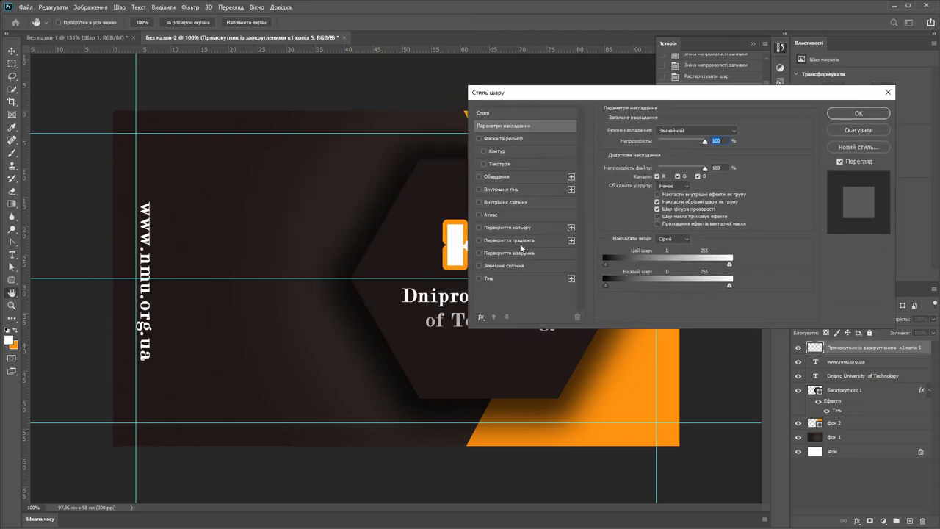
click(497, 176)
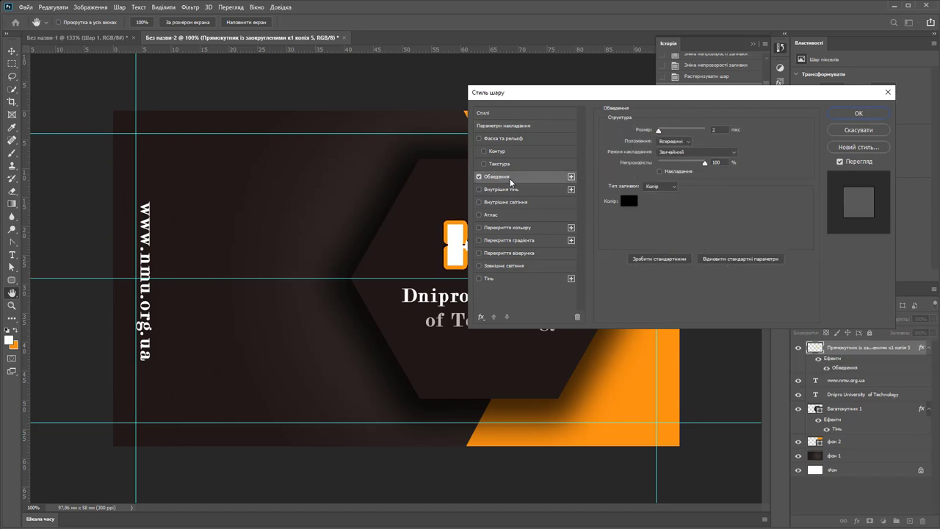
click(629, 201)
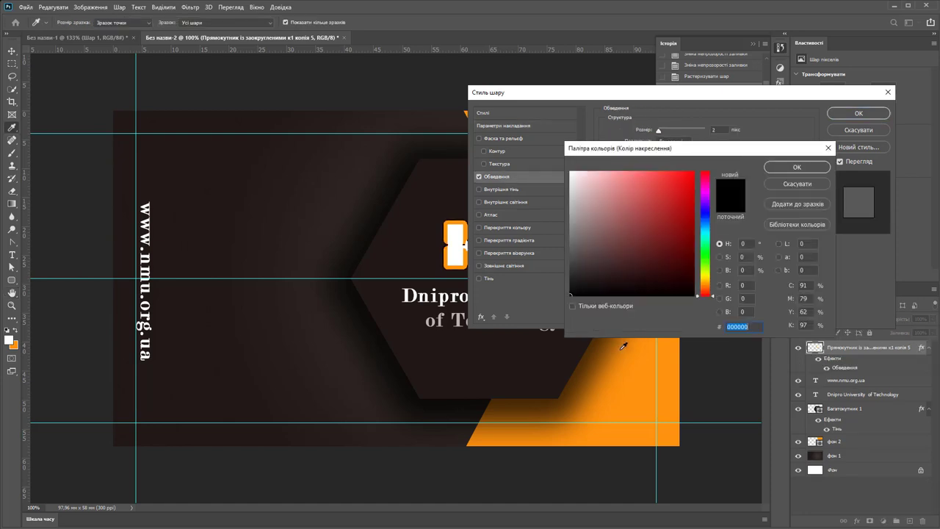
click(622, 349)
click(793, 168)
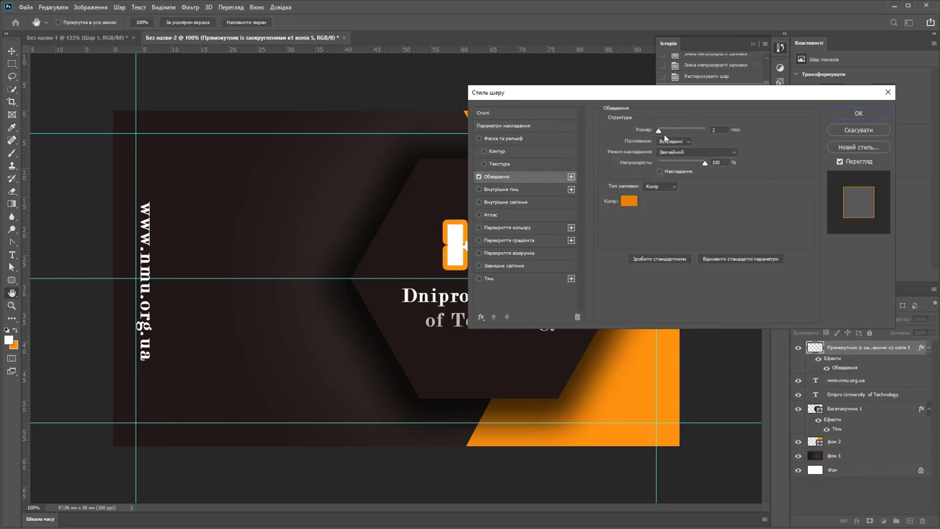
drag(659, 133, 663, 134)
Apply the stroke, drop the logo fill to 0%, and paint out the stray inner dots
click(856, 115)
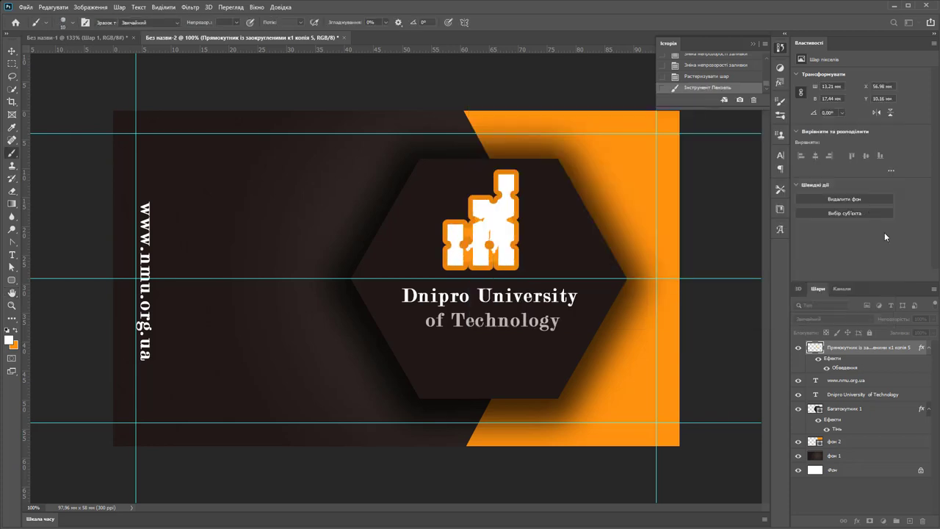
drag(935, 336, 867, 347)
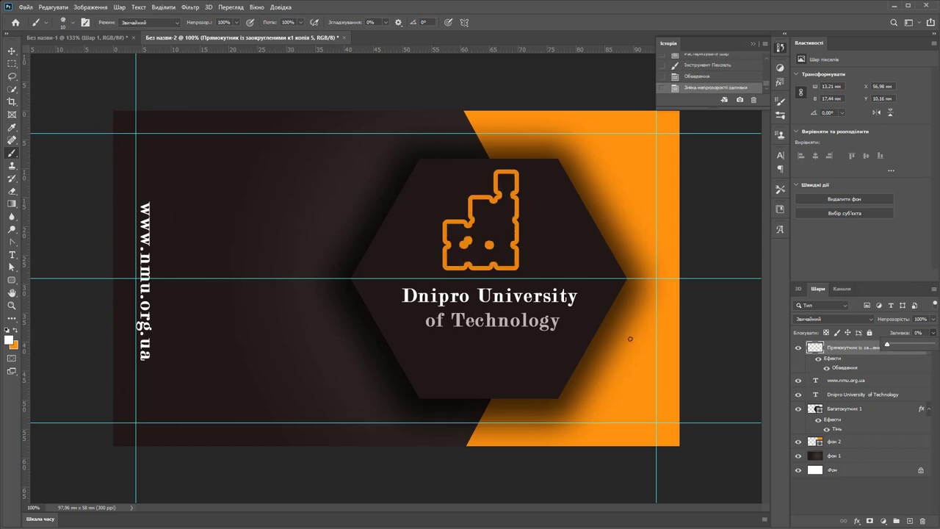
key(ctrl+z)
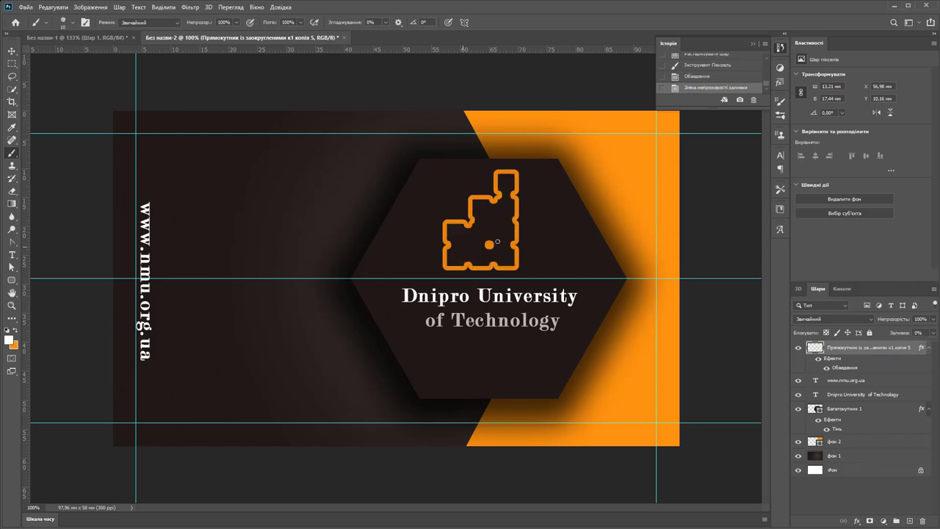
click(492, 241)
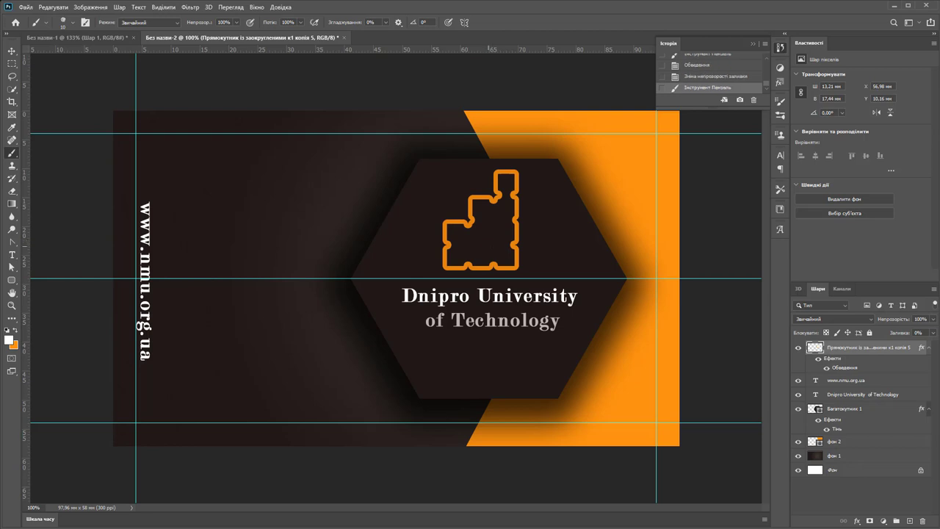
click(500, 225)
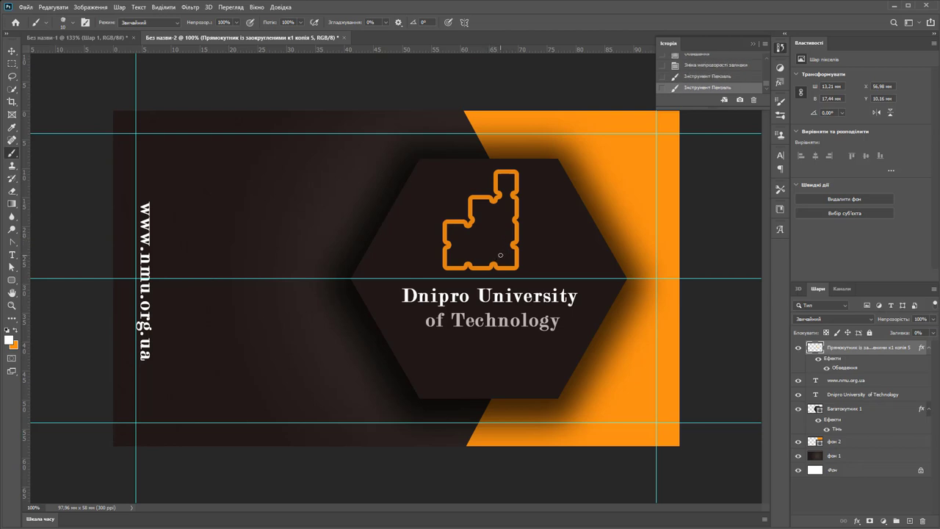
Scale the logo to about 77%, reposition it in the hexagon, and switch to the mockup document
click(15, 51)
scroll(503, 232, down, 1)
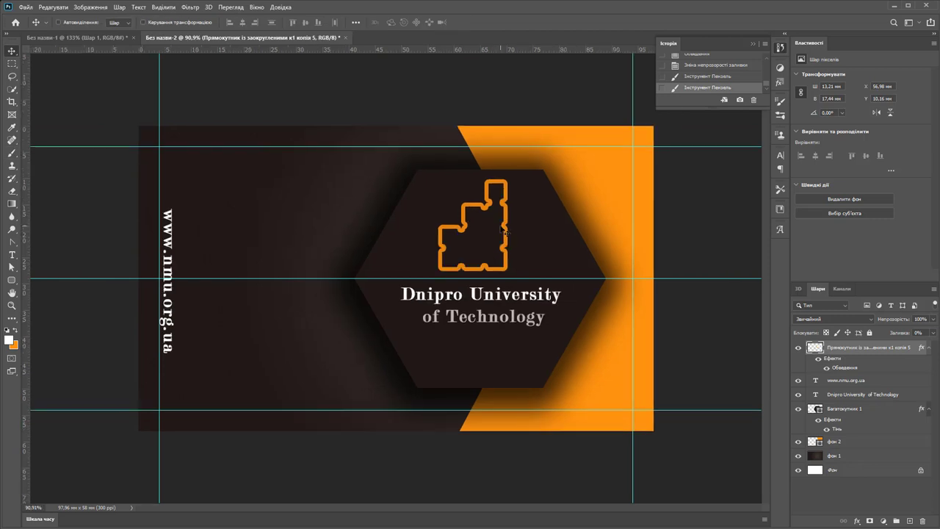
key(ctrl+t)
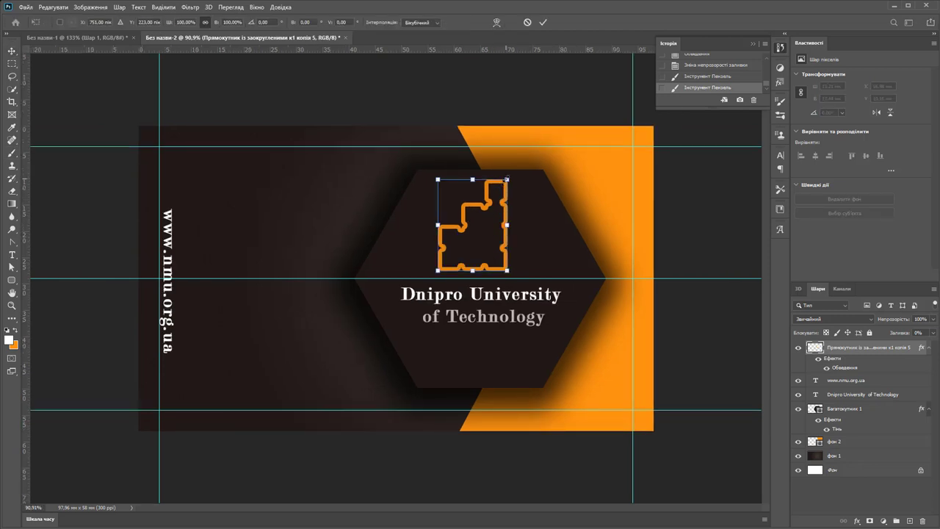
drag(506, 179, 491, 197)
drag(473, 242, 482, 233)
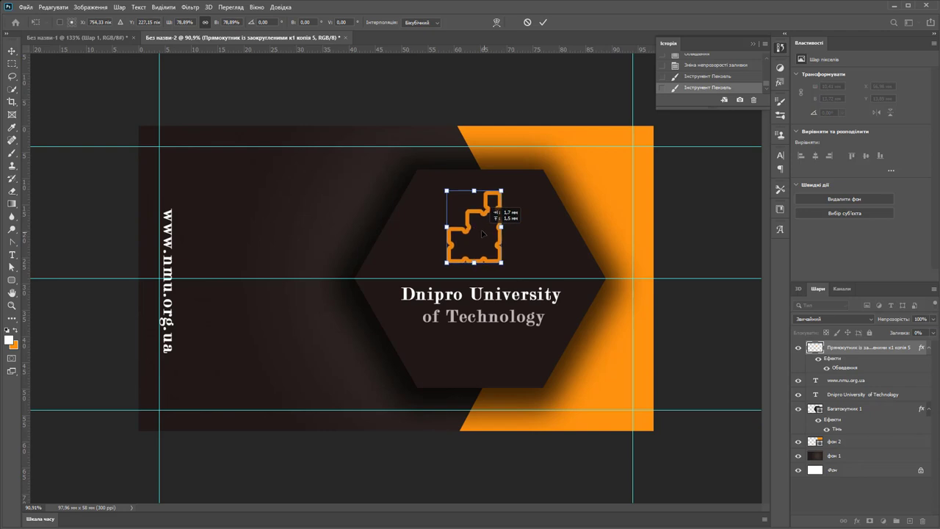
key(Return)
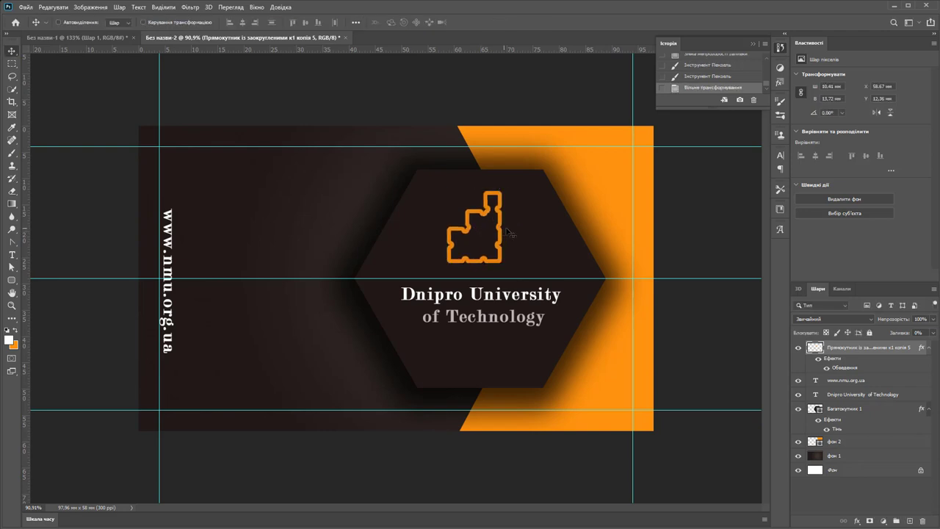
click(94, 40)
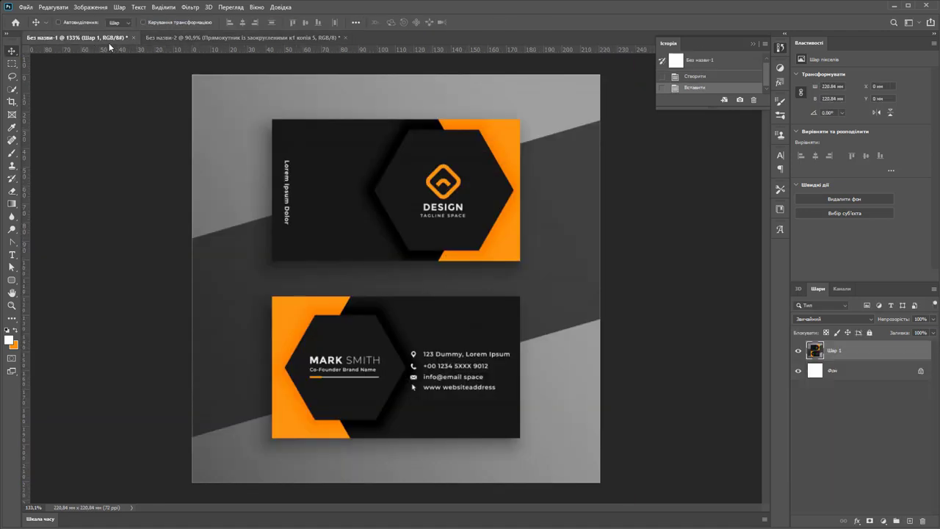
Back on the card, create an artboard around the whole design named Сторінка 1
click(210, 37)
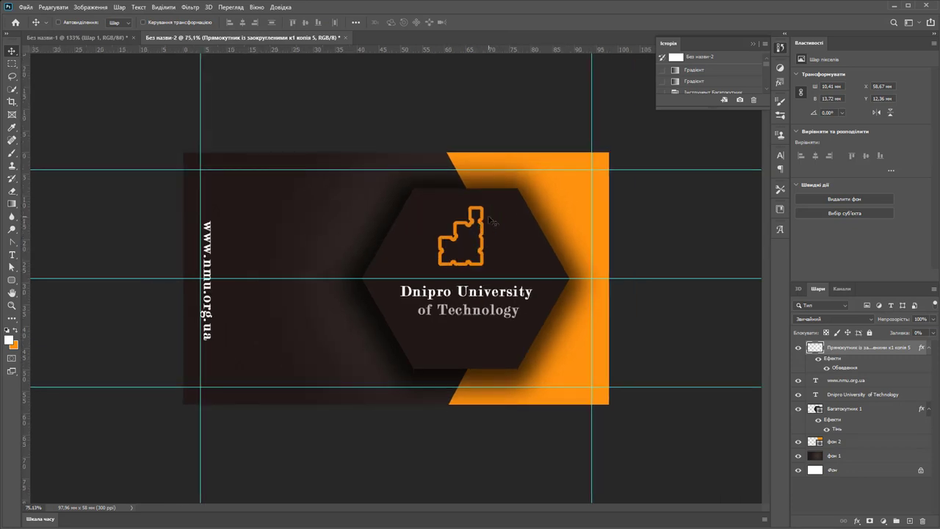
scroll(490, 221, down, 2)
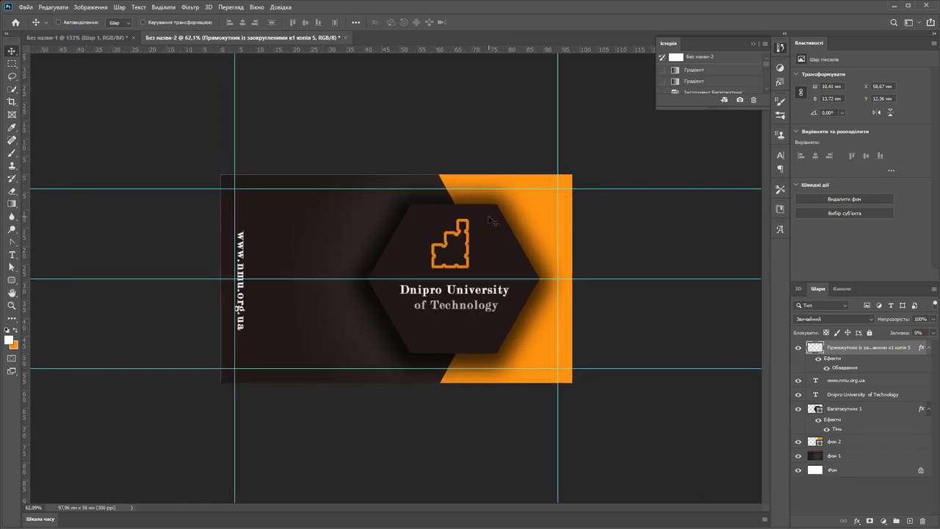
right_click(13, 51)
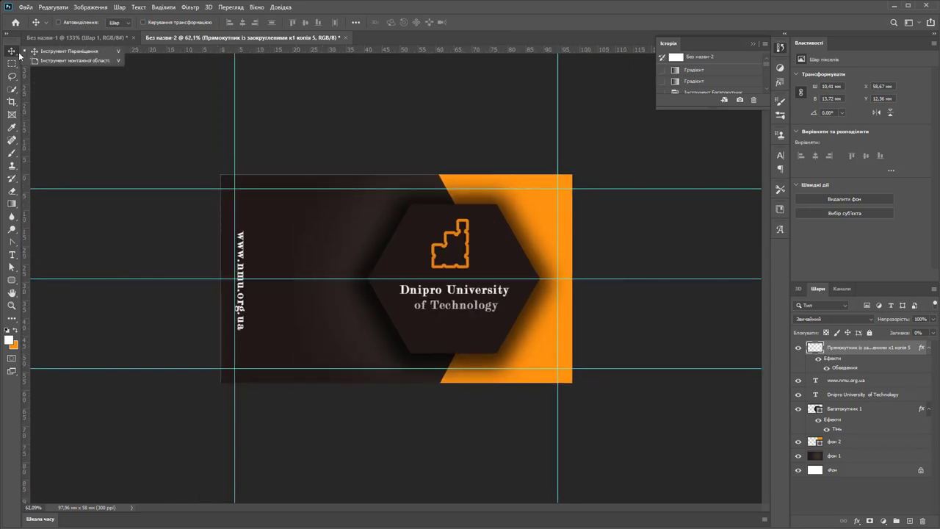
click(57, 60)
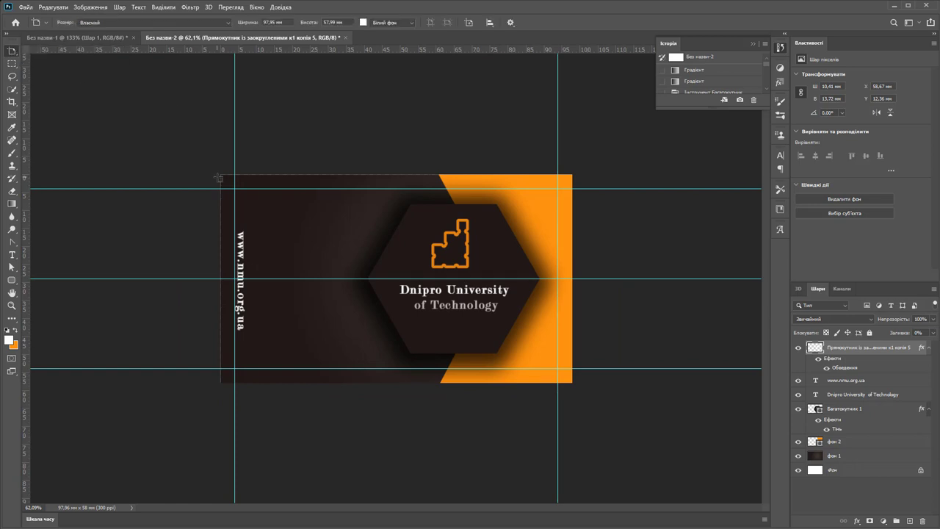
drag(220, 176, 572, 382)
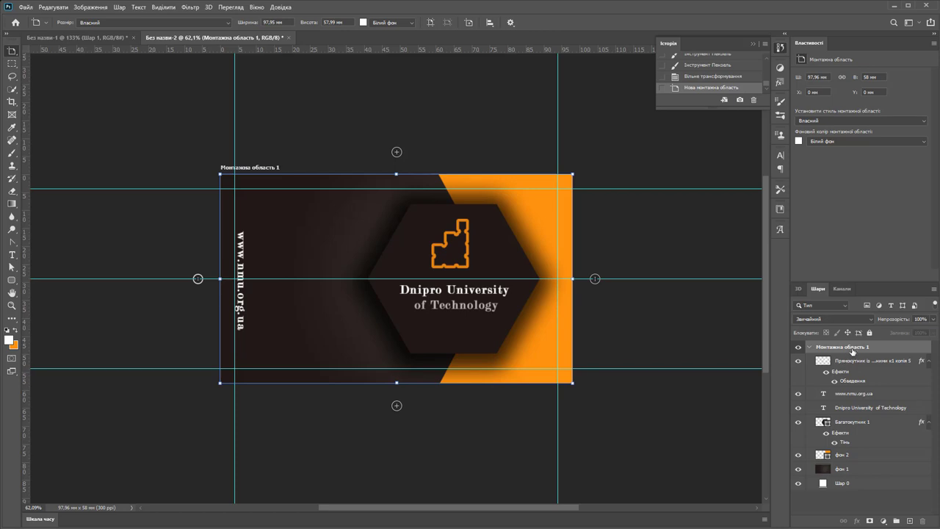
double_click(852, 348)
text(Сторінка)
key(Return)
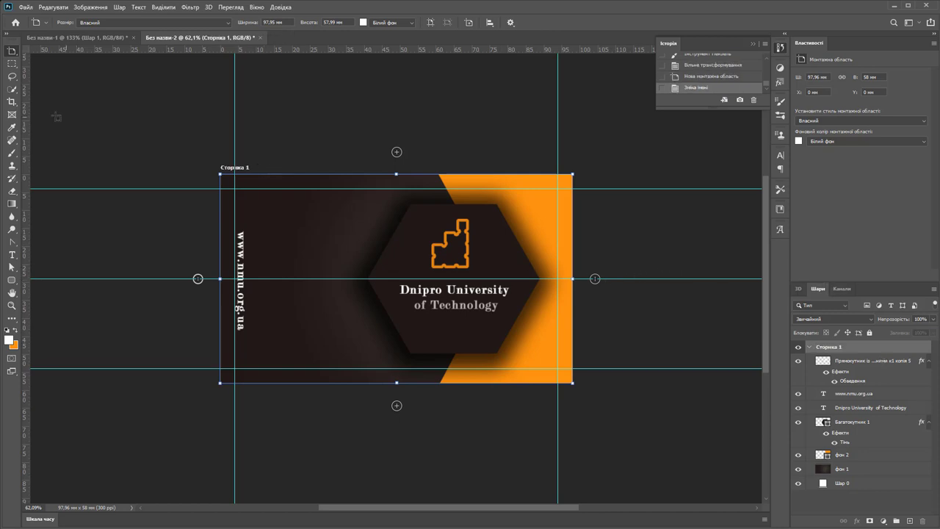
Remove the middle horizontal guide and add a blank artboard to the right
right_click(12, 51)
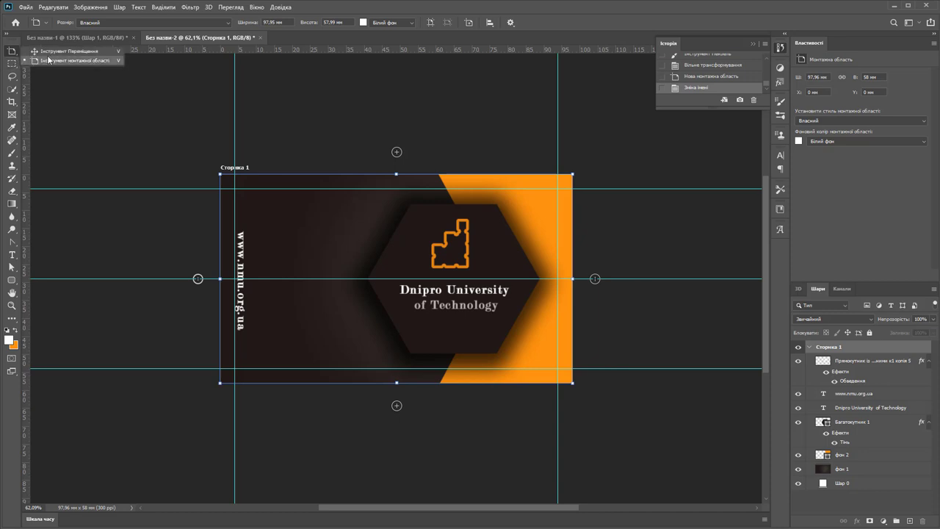
click(52, 52)
drag(616, 284, 574, 47)
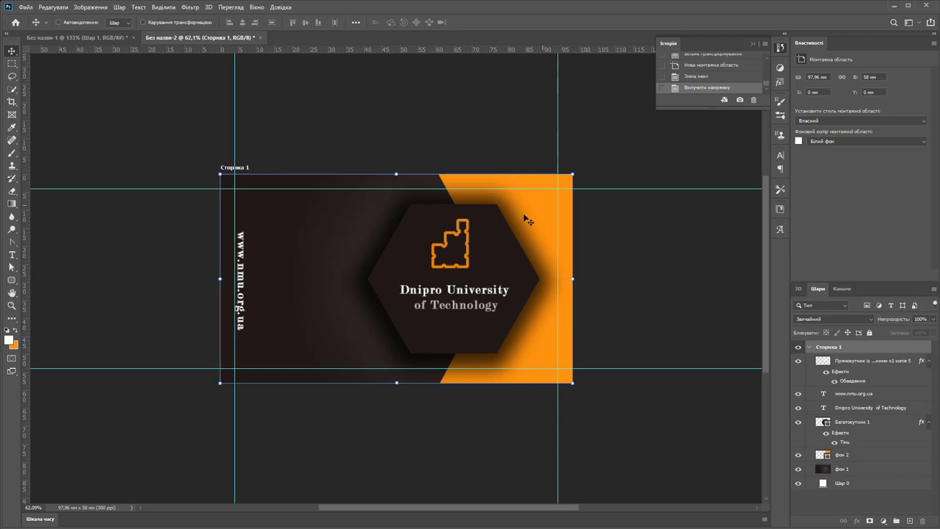
right_click(14, 52)
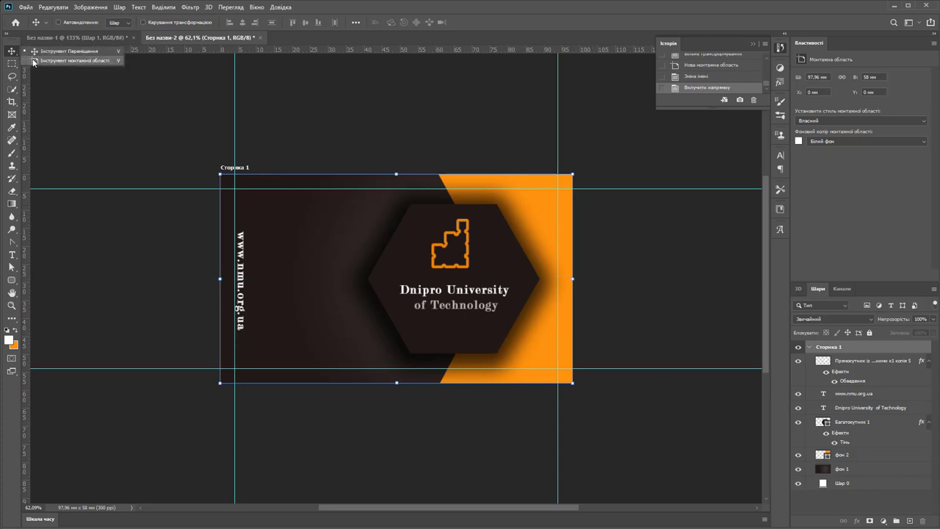
click(29, 63)
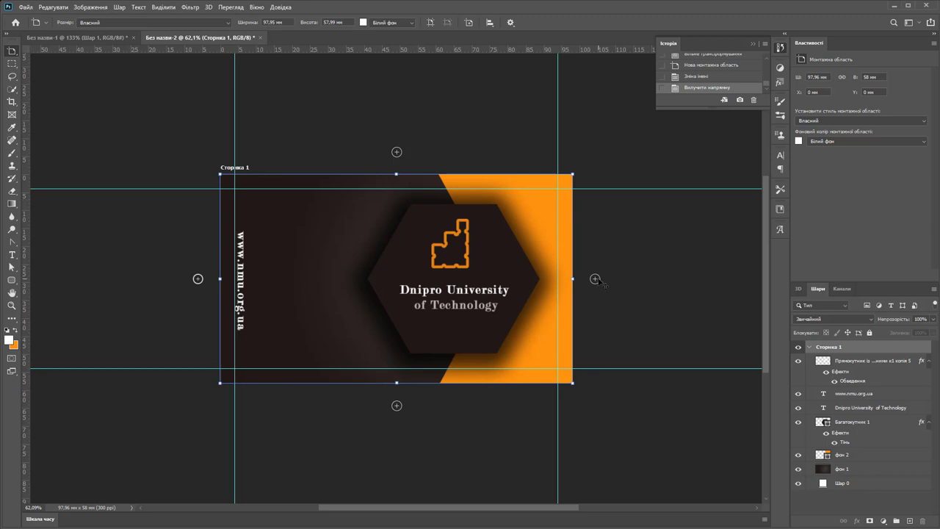
click(595, 279)
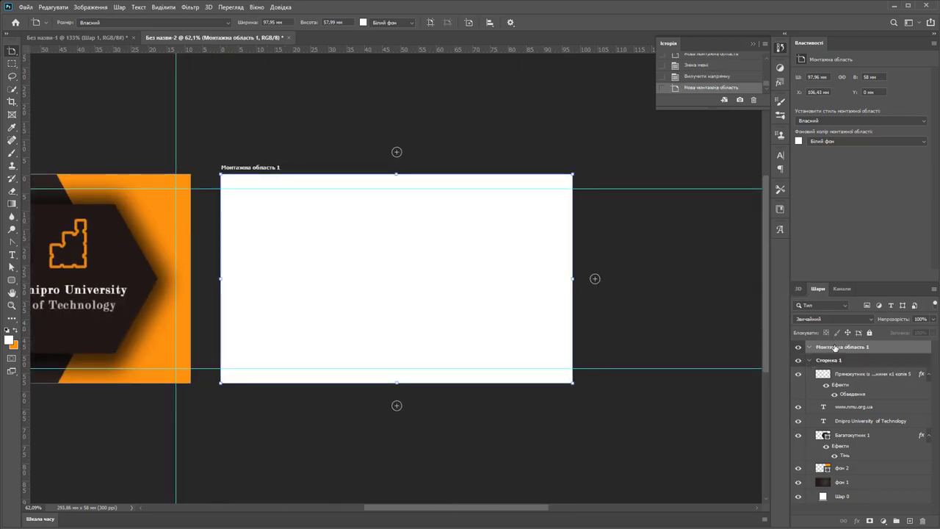
Name the new artboard Сторінка 2 and keep the front artboard as Сторінка 1
double_click(835, 347)
text(Сторінка)
key(Return)
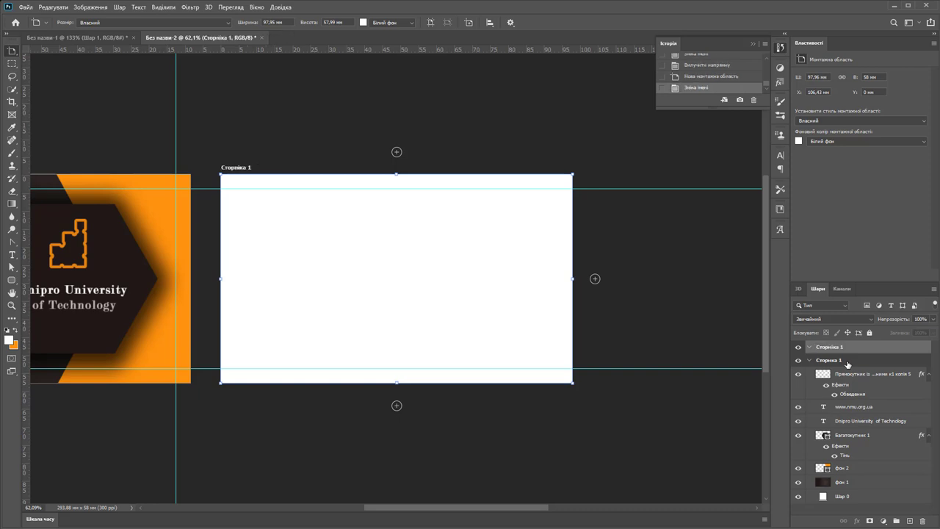
double_click(842, 348)
text(2)
key(Return)
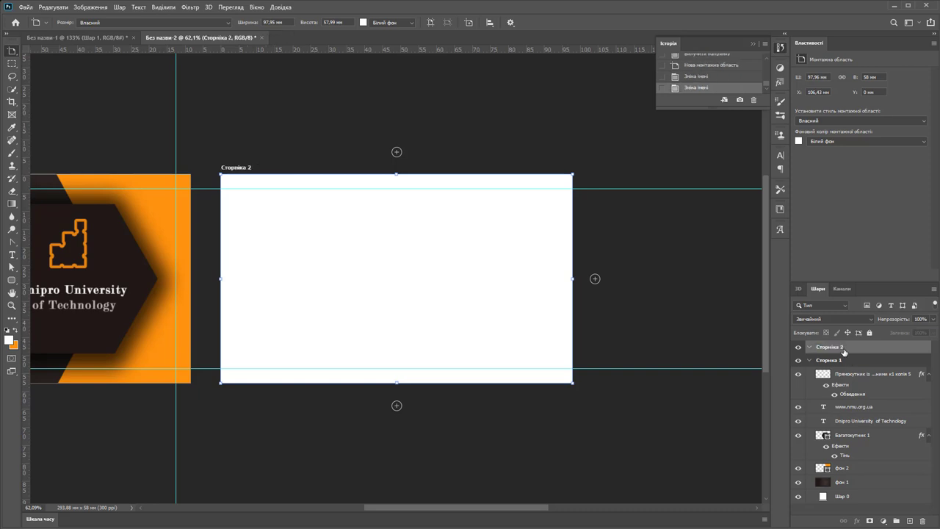
double_click(829, 359)
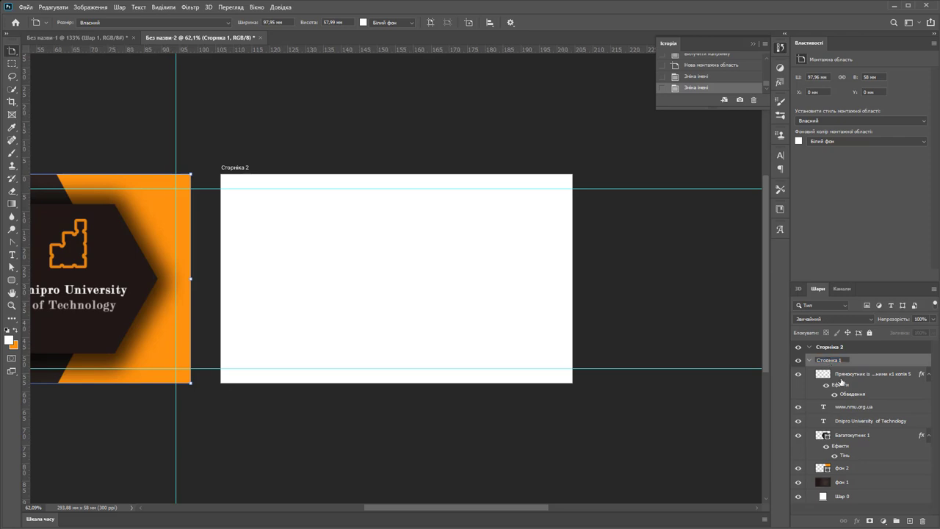
key(Return)
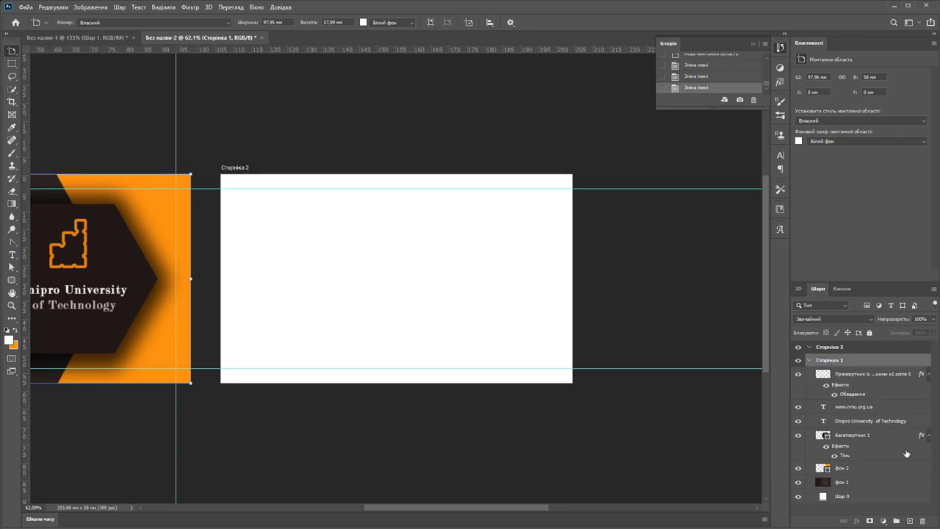
Select the фон 2 and фон 1 layers and copy them onto Сторінка 2
click(864, 471)
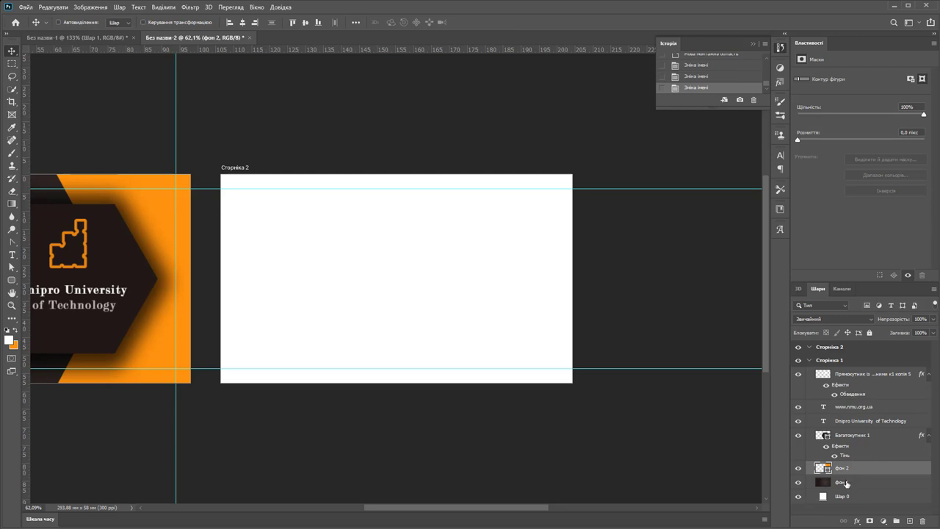
click(846, 482)
shift+click(853, 471)
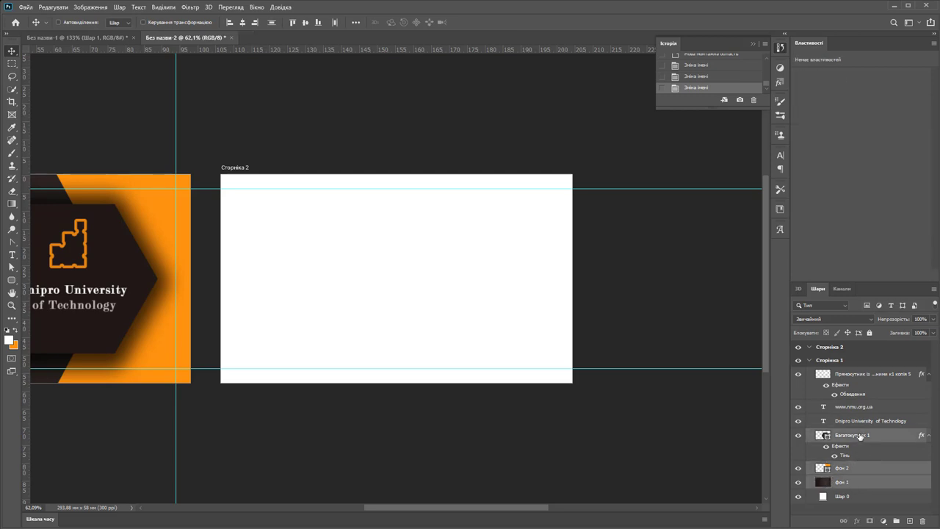
mouse_move(136, 235)
mouse_down()
mouse_move(512, 231)
mouse_move(515, 240)
mouse_move(513, 231)
mouse_up()
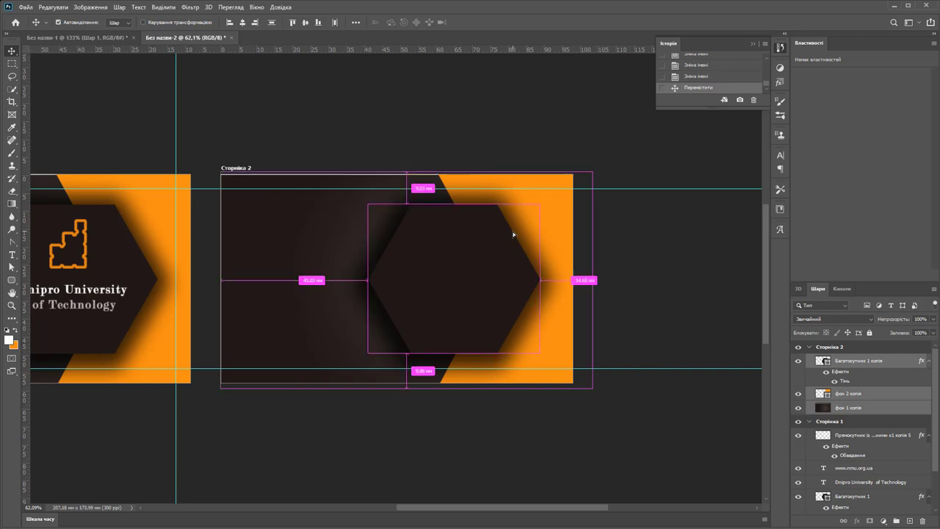
Flip the copied layers horizontally on Сторінка 2 and open the hexagon copy's layer style
key(ctrl+t)
right_click(513, 231)
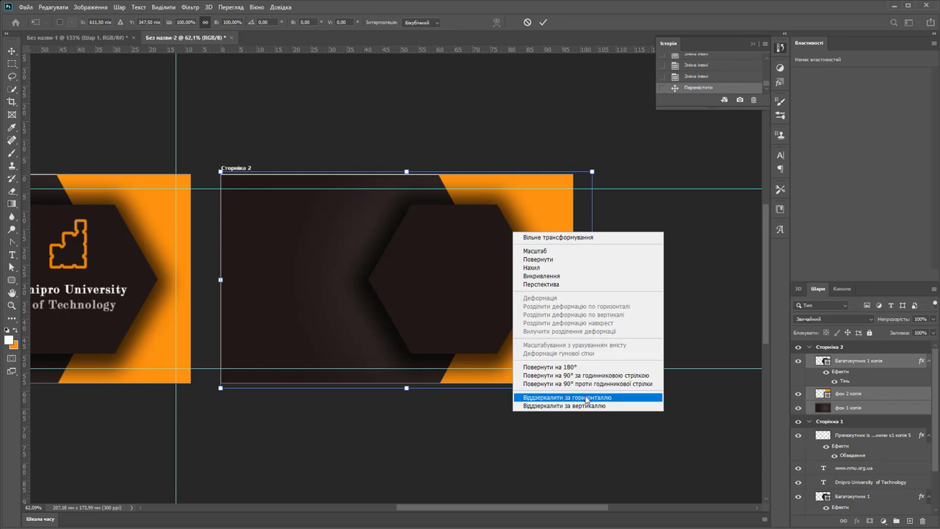
click(586, 397)
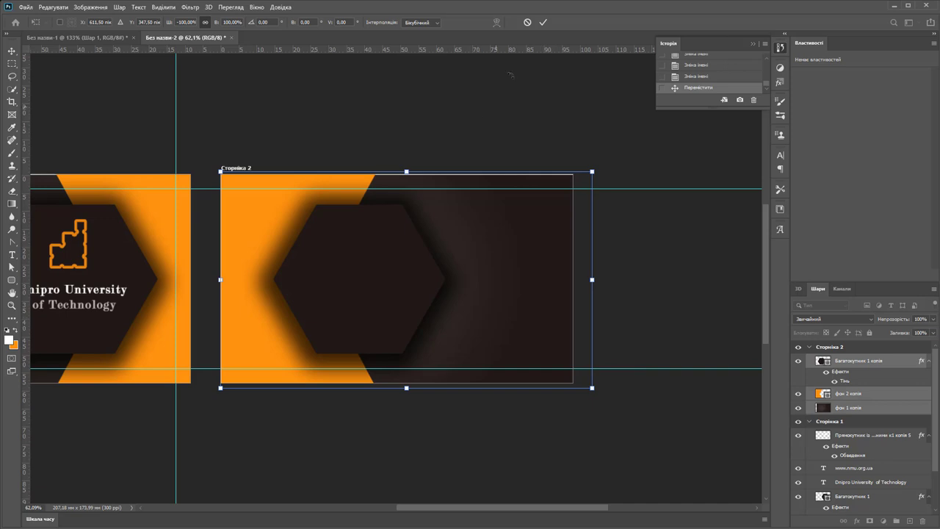
click(545, 23)
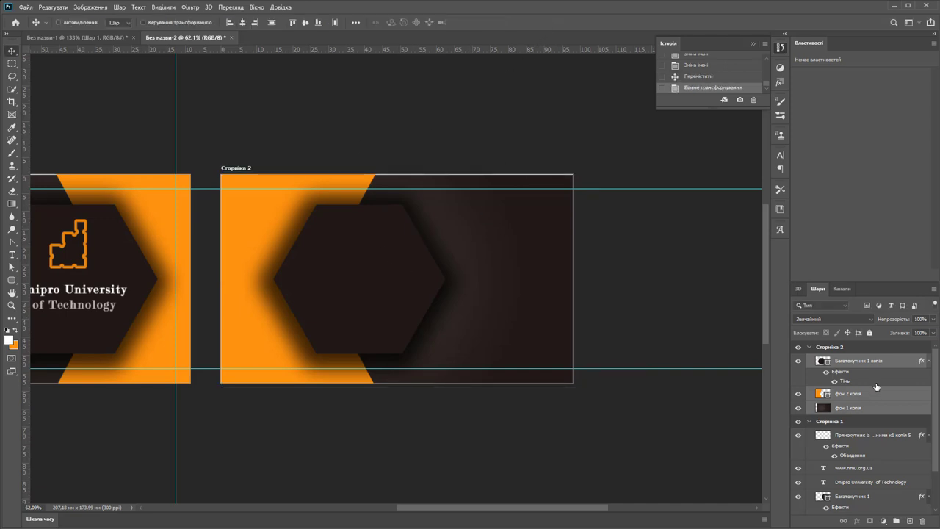
click(877, 362)
double_click(890, 363)
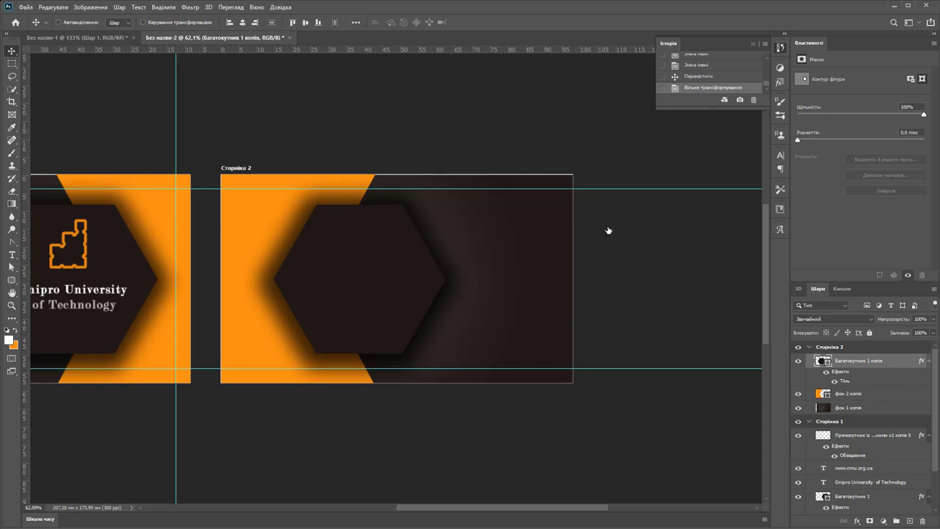
Set the mirrored hexagon's drop shadow angle to 180°, then view the reference mockup
drag(655, 93, 647, 46)
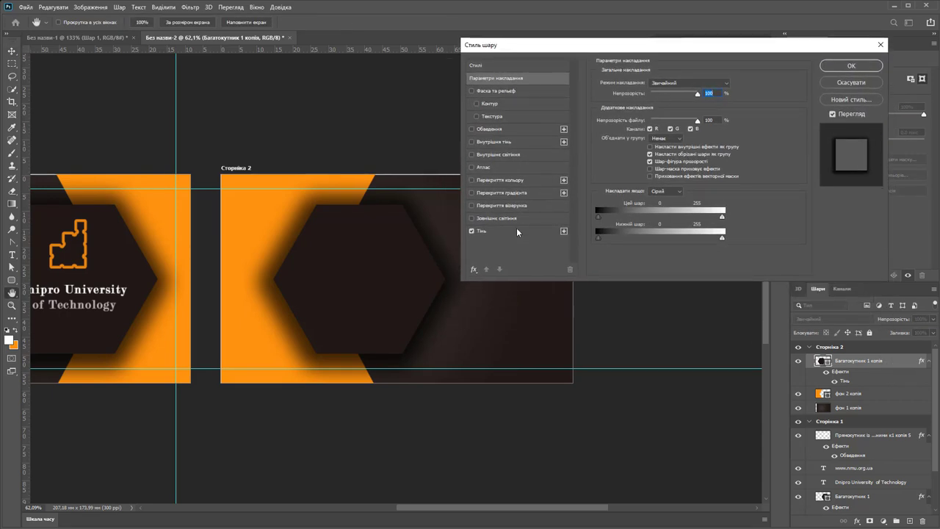
click(515, 230)
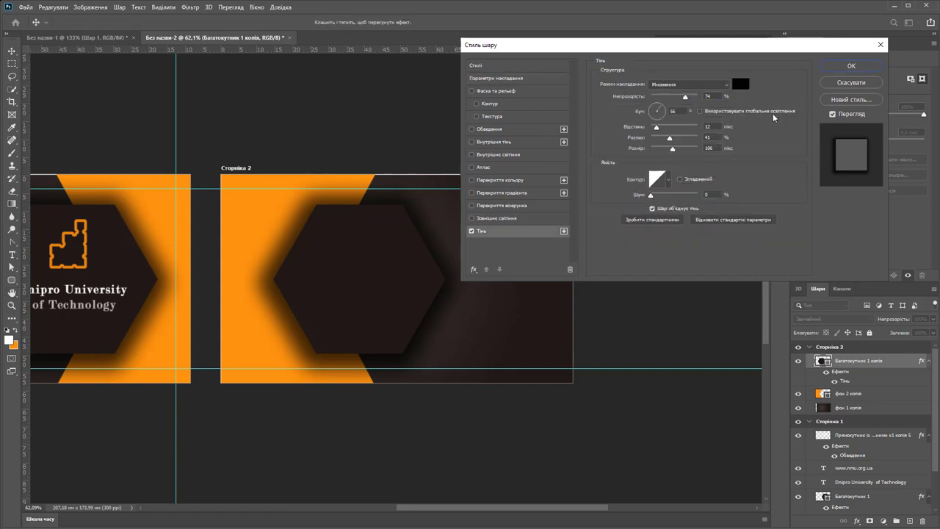
click(657, 112)
drag(657, 112, 654, 114)
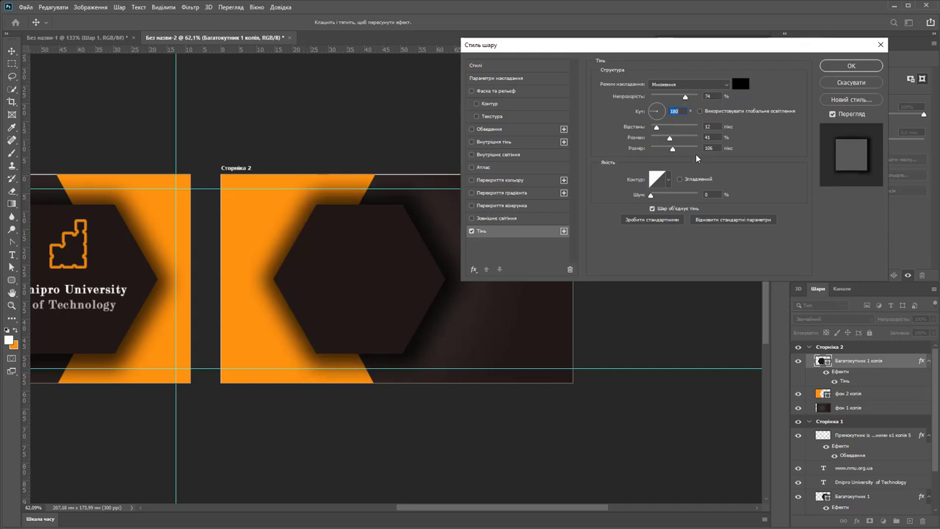
click(834, 67)
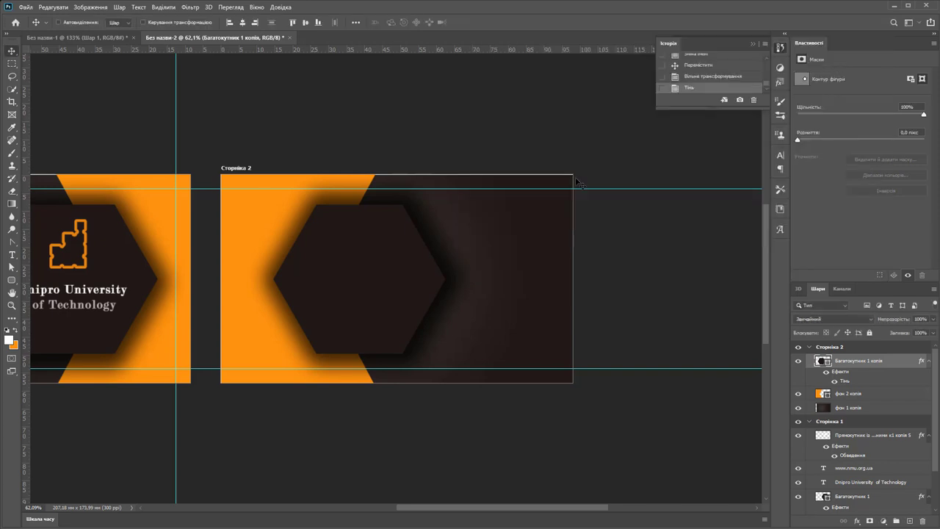
click(115, 38)
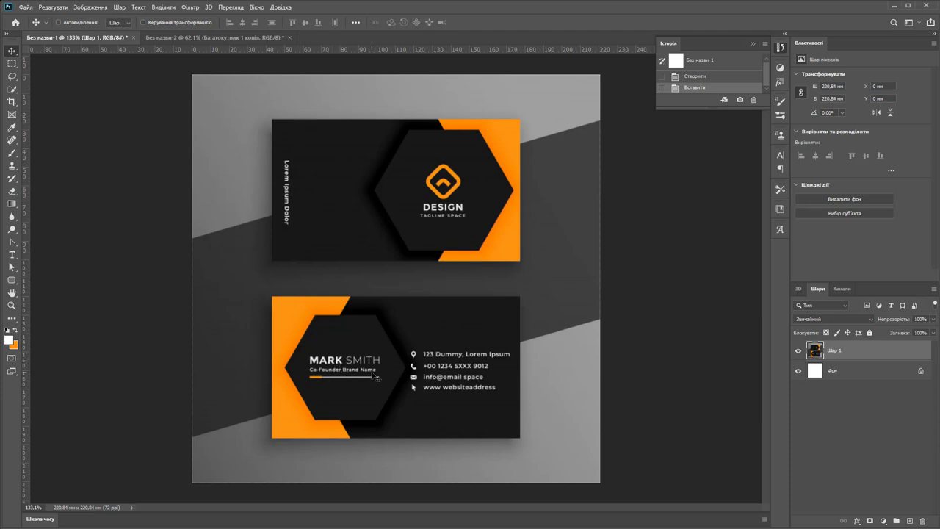
Back in the business card document, type the cardholder's name as horizontal text on the back card
click(235, 42)
scroll(664, 257, up, 2)
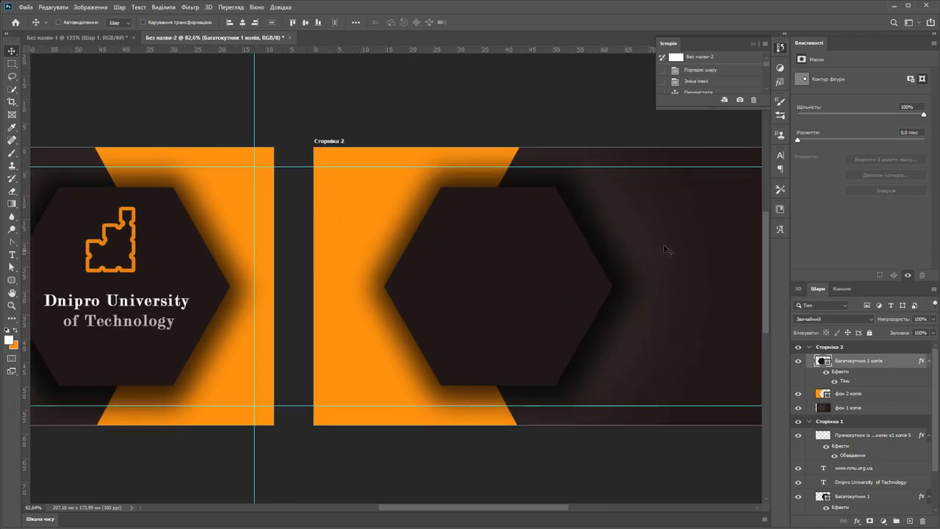
scroll(665, 250, right, 5)
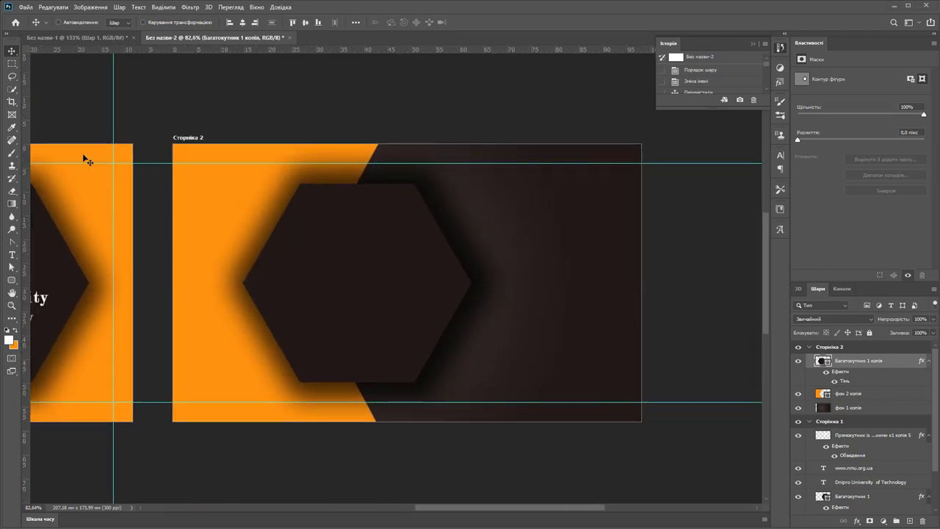
right_click(14, 255)
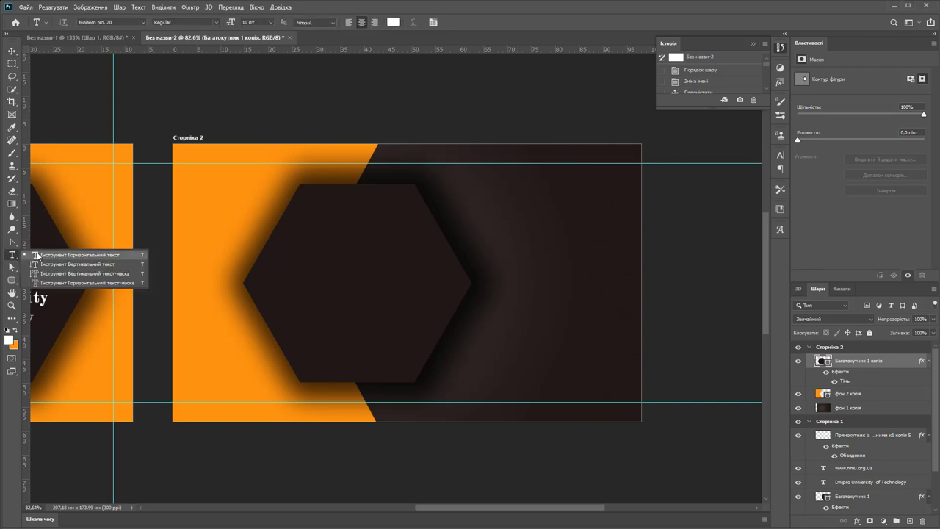
click(91, 254)
click(210, 353)
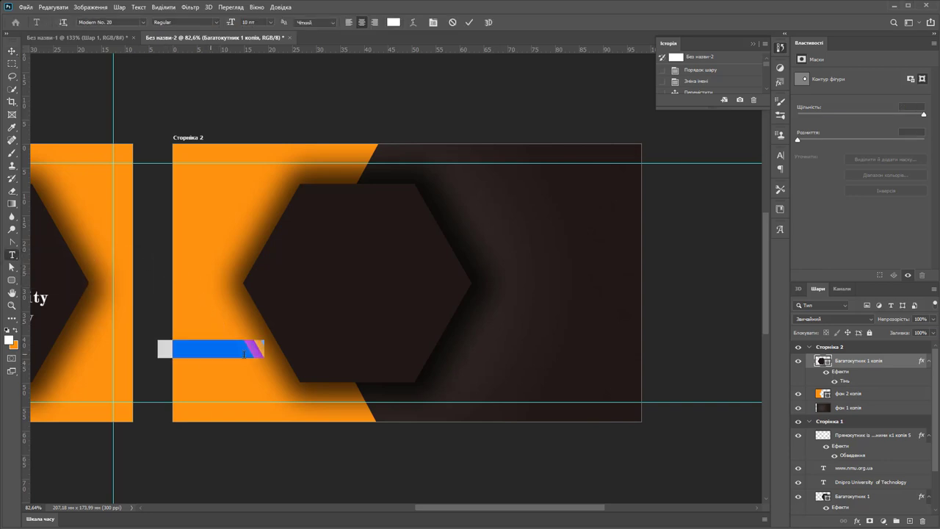
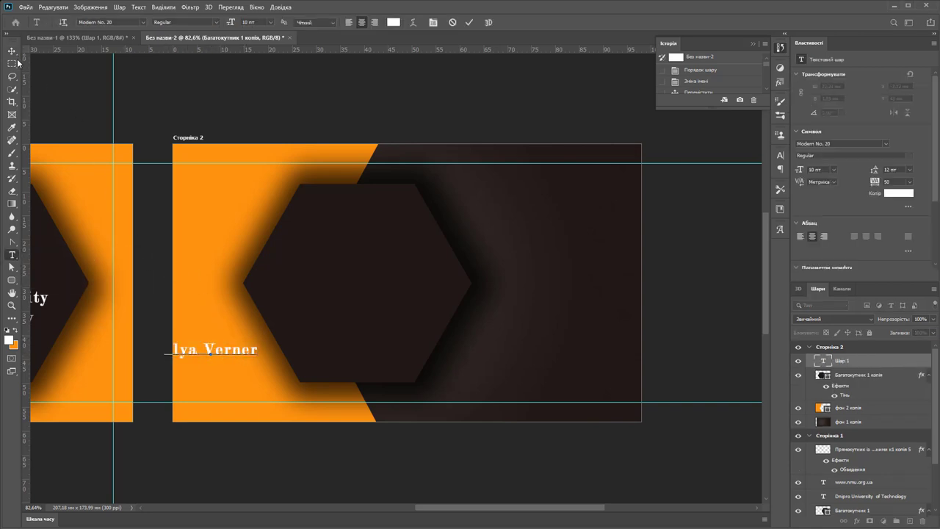
Centre the name in the hexagon and place a duplicate name line just below it
click(12, 50)
mouse_move(235, 355)
mouse_down()
mouse_move(378, 251)
mouse_move(378, 238)
mouse_up()
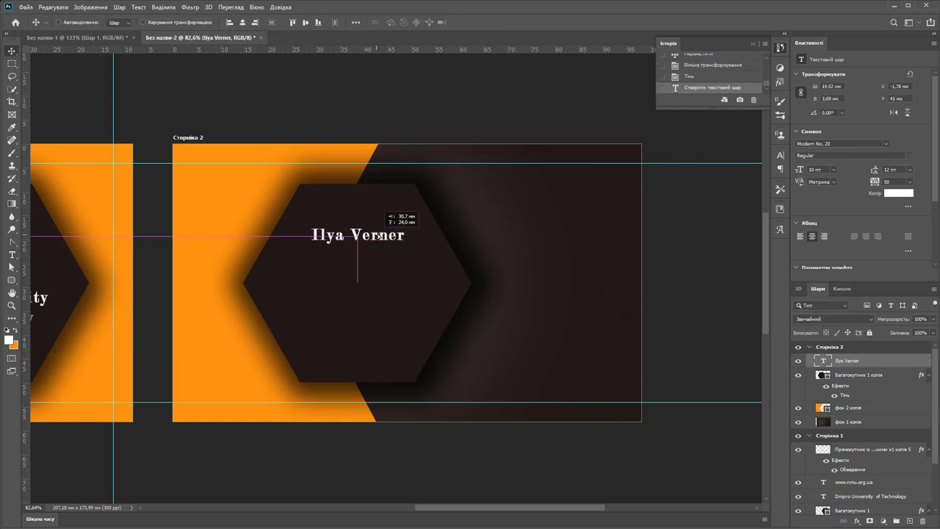
drag(378, 236, 378, 272)
double_click(377, 271)
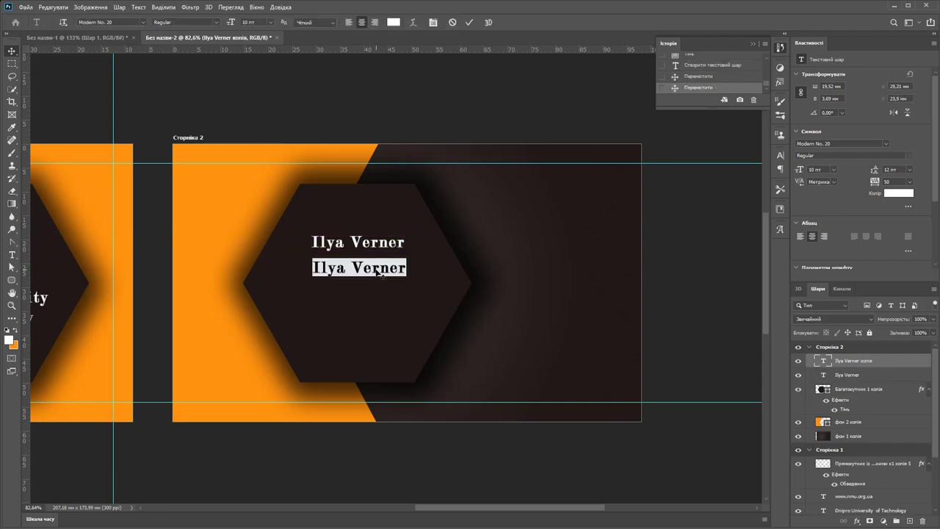
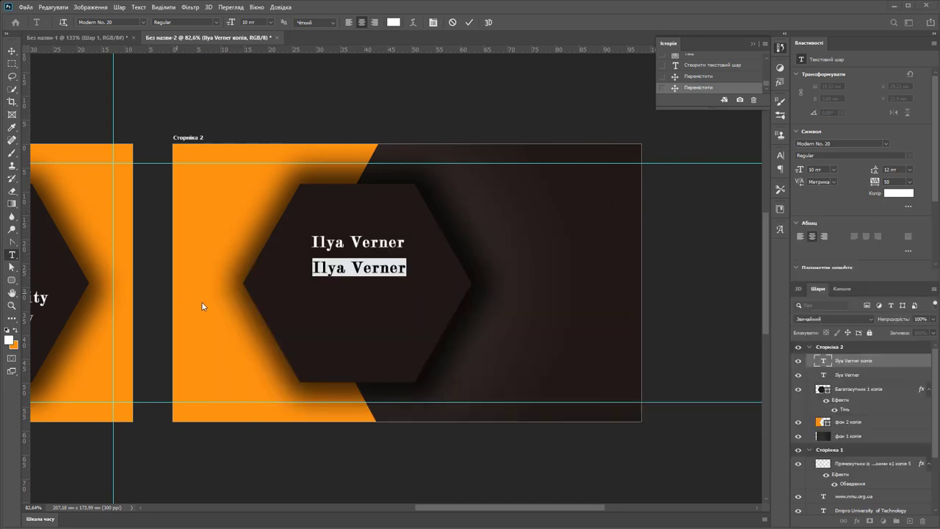
Change the copied name line's text to 'Engineer' and place it just below the name
click(360, 268)
text(Engineer)
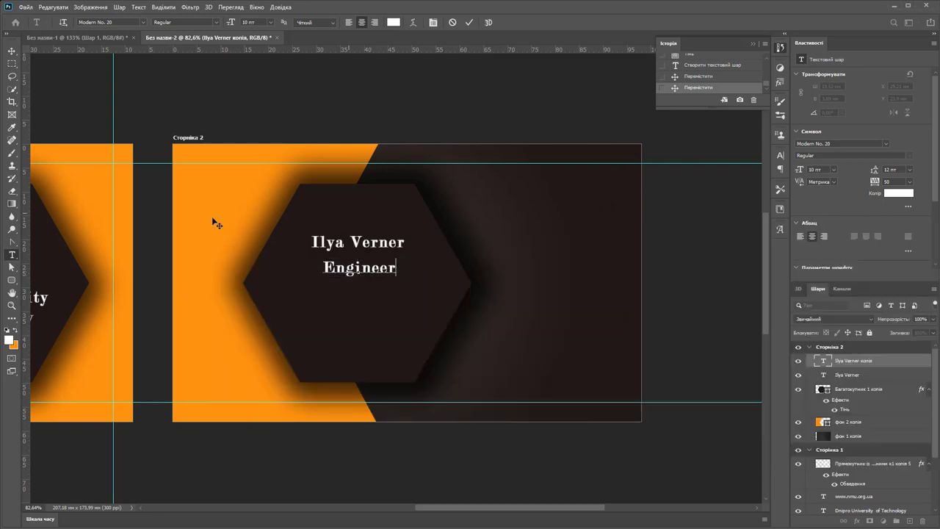
click(11, 51)
drag(359, 274, 343, 266)
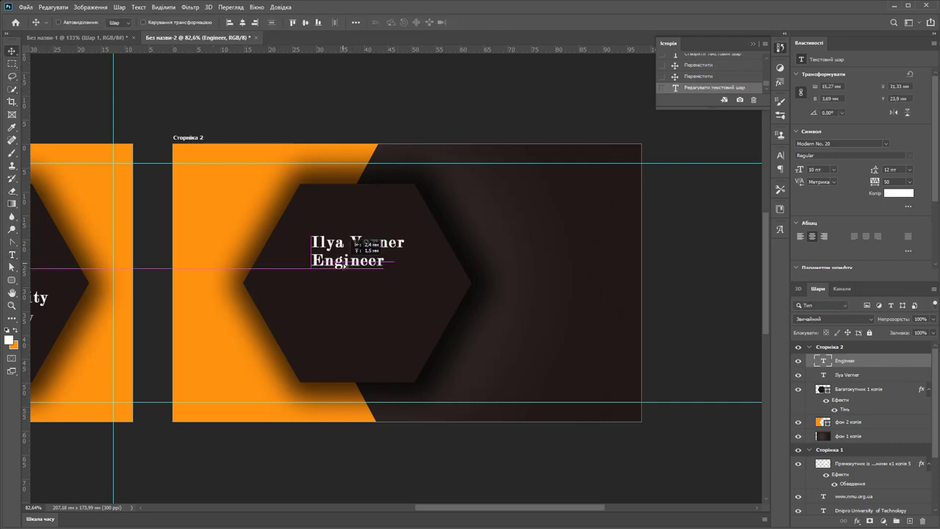
drag(343, 265, 342, 270)
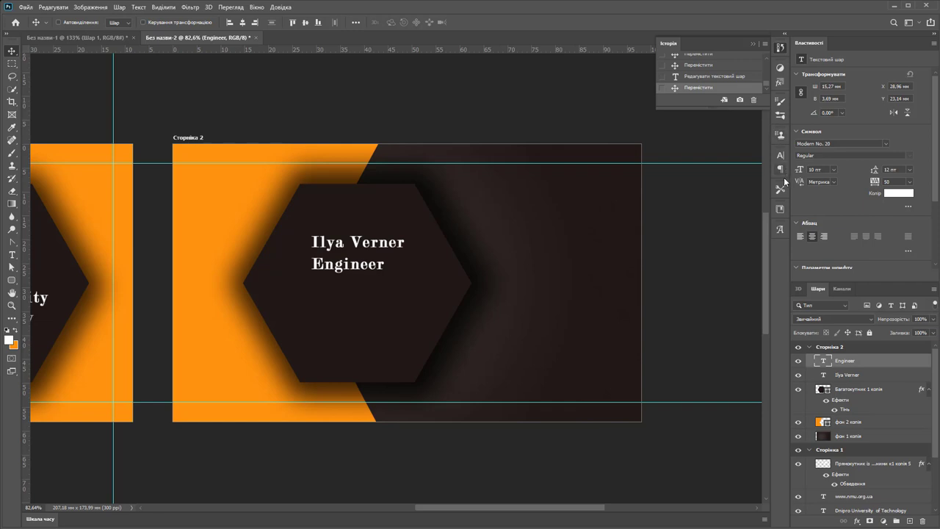
Set 'Engineer' to 8 pt, left-align it under the name, and view the reference mockup
click(779, 155)
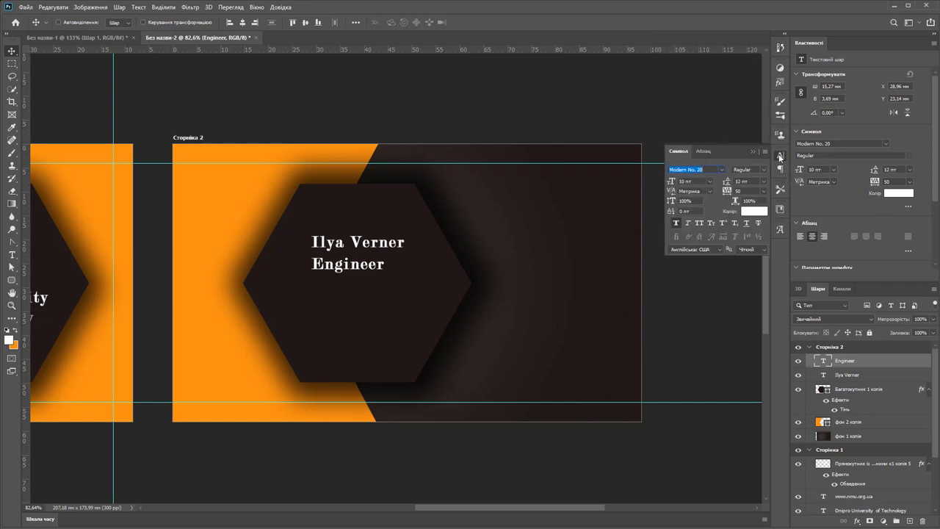
click(710, 185)
click(694, 196)
click(709, 185)
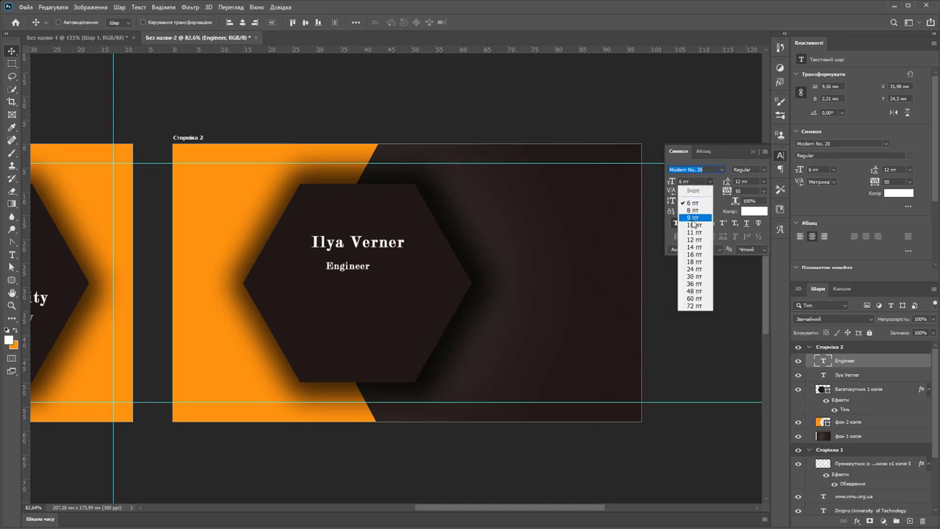
click(694, 213)
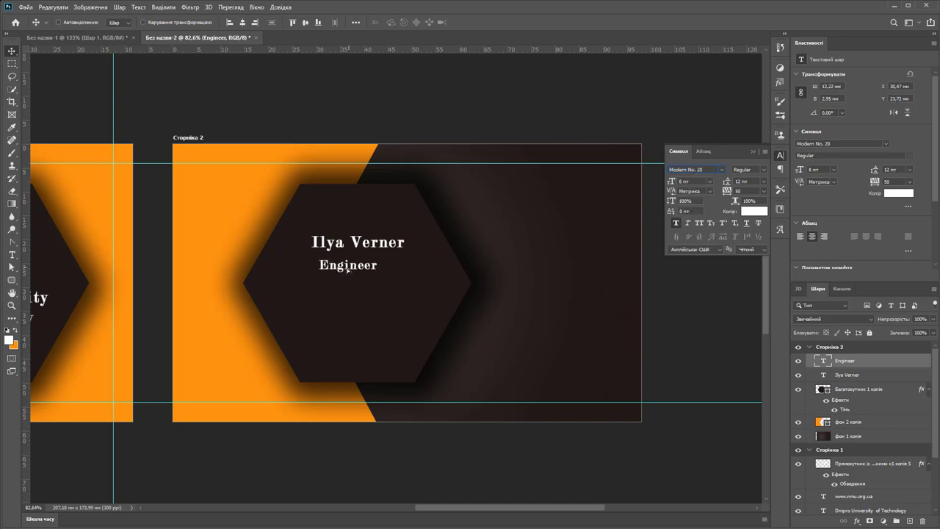
drag(343, 279, 428, 266)
key(ctrl+shift+period)
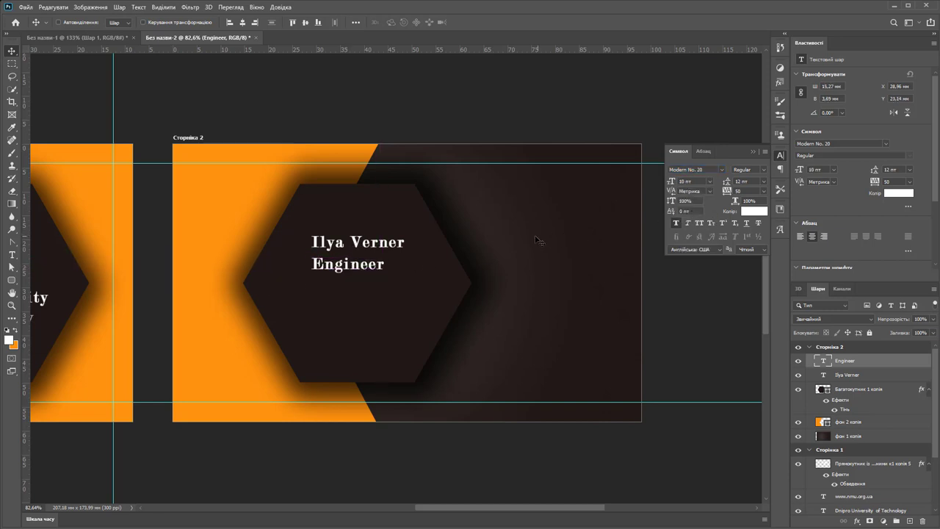
click(710, 185)
click(696, 211)
drag(351, 269, 360, 312)
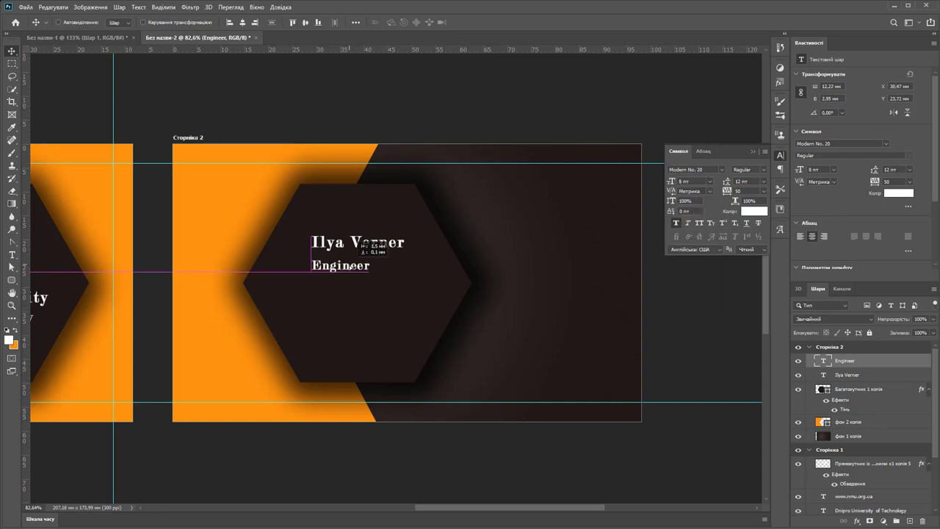
click(110, 41)
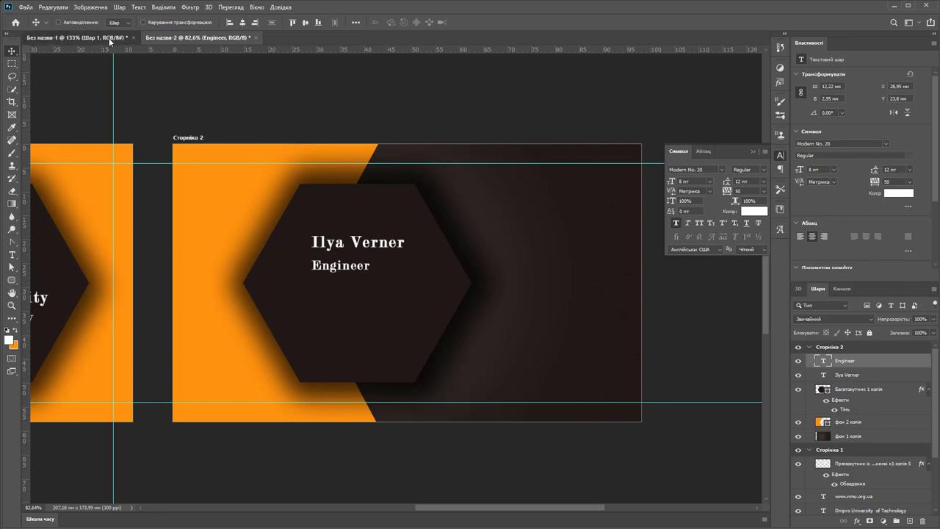
Back on the card, draw a horizontal line below 'Engineer' inside the hexagon
click(197, 38)
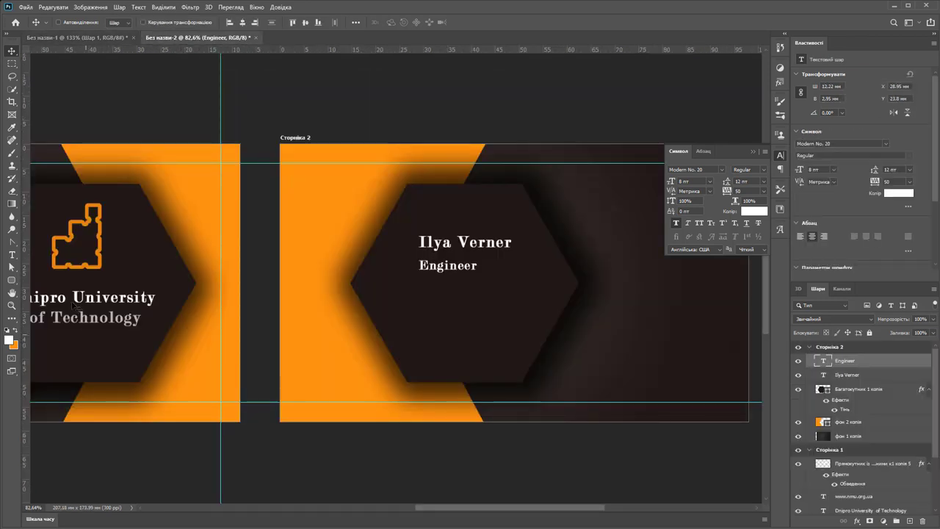
click(18, 285)
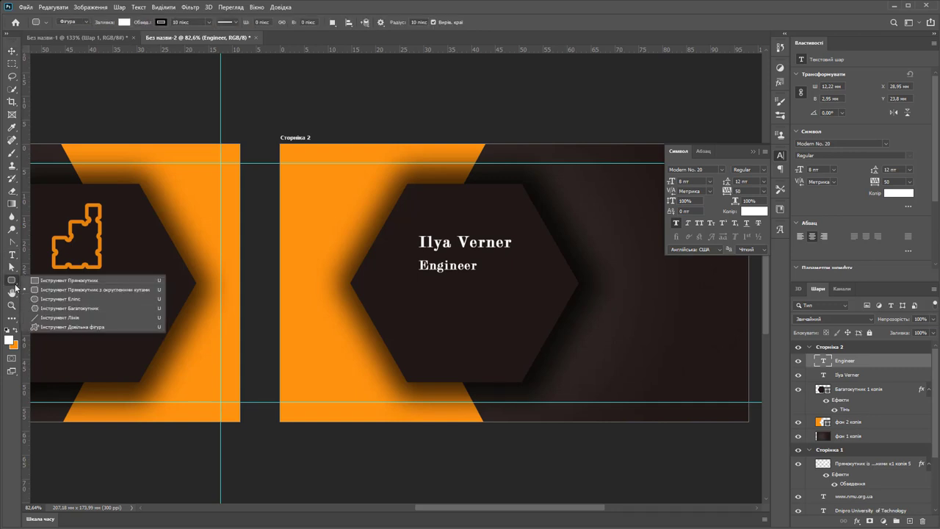
click(119, 317)
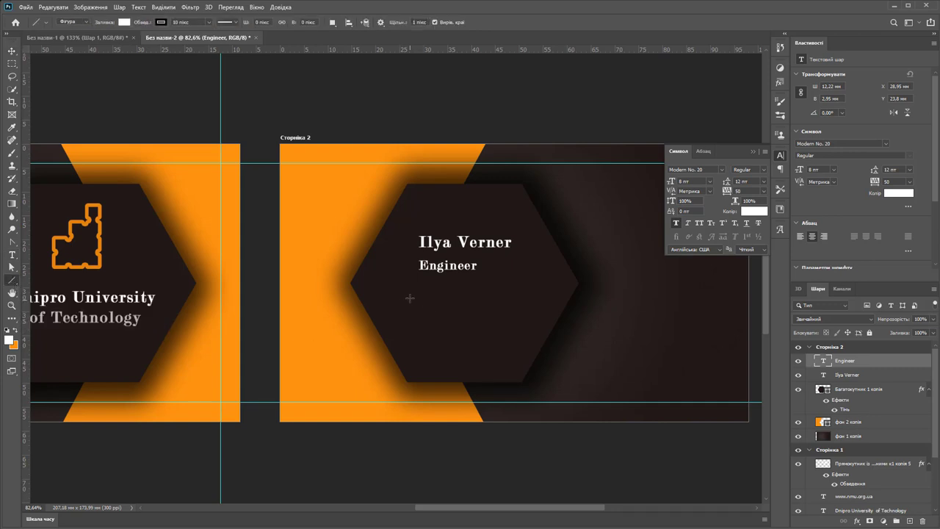
drag(401, 294, 554, 294)
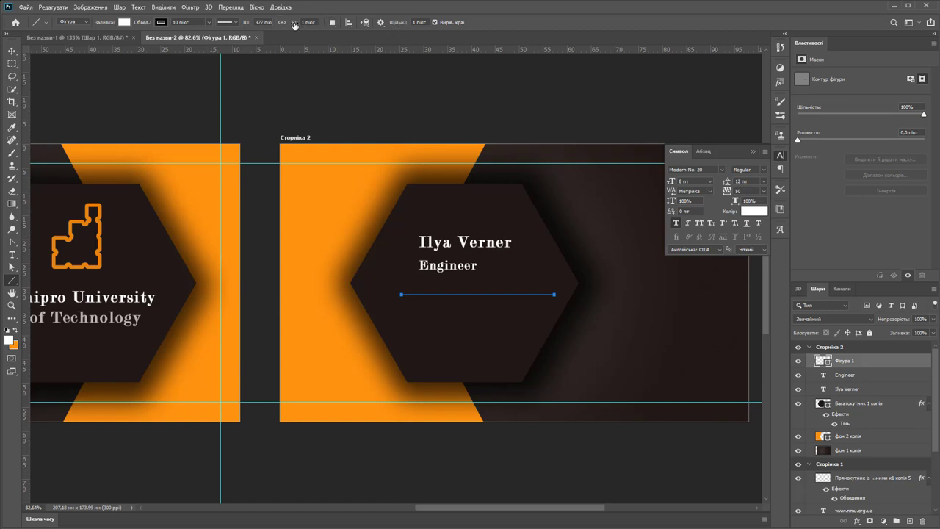
Set the line's weight to 25 px
drag(293, 25, 304, 26)
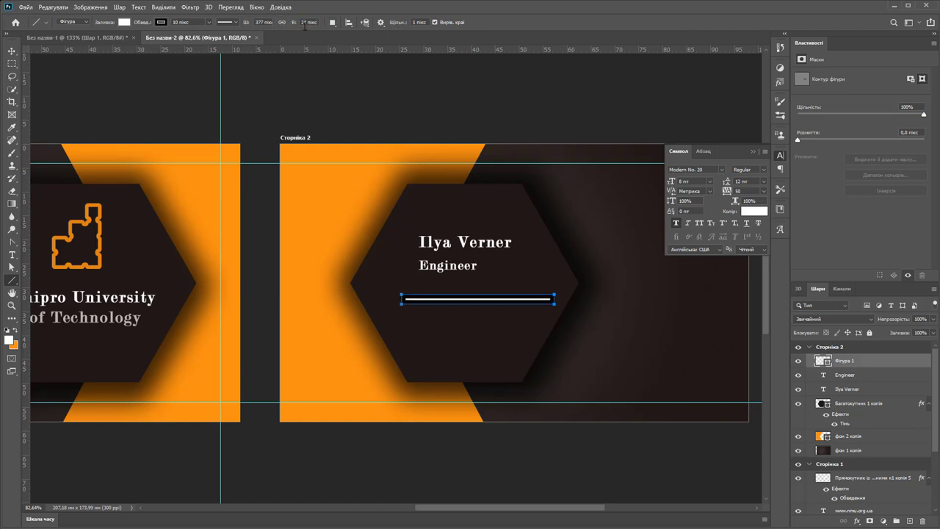
mouse_move(305, 26)
mouse_down()
mouse_move(296, 27)
mouse_move(308, 25)
mouse_up()
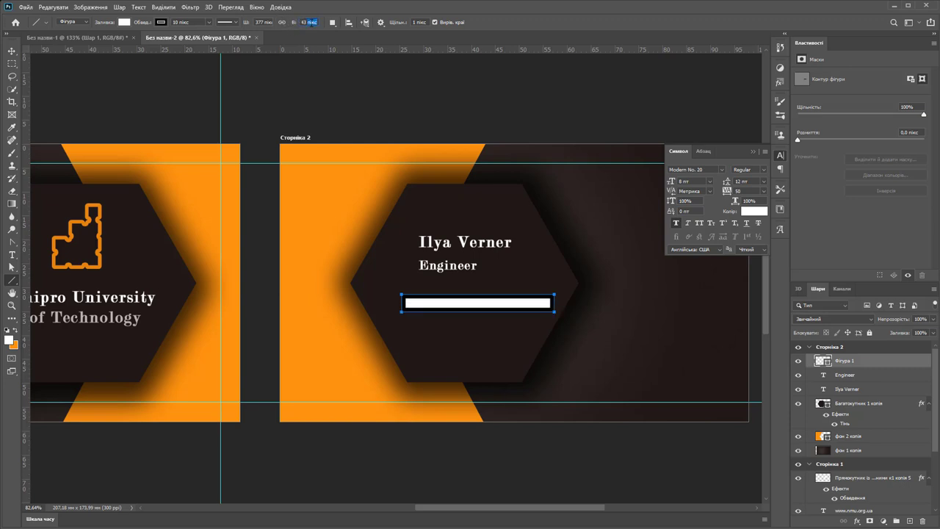
scroll(396, 279, down, 5)
scroll(396, 279, up, 10)
scroll(397, 279, left, 6)
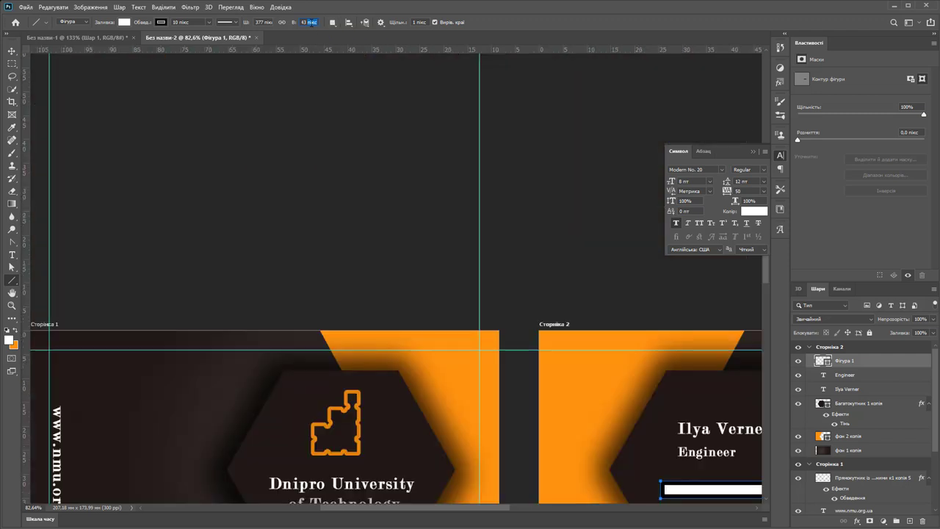
drag(285, 25, 295, 27)
text(25)
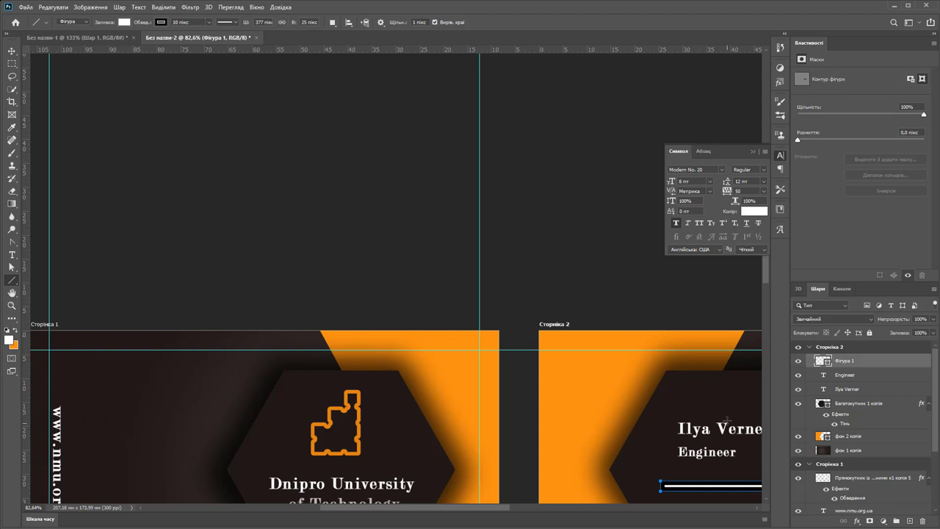
drag(676, 387, 325, 232)
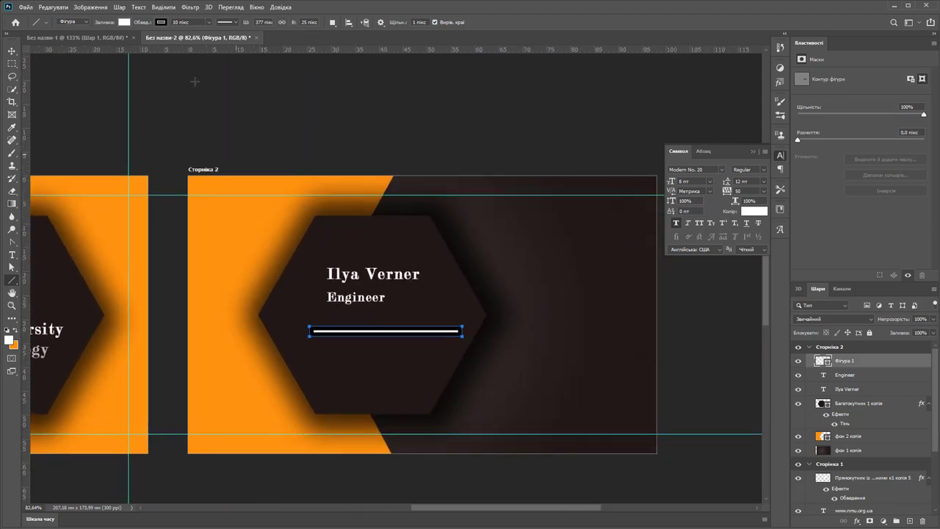
Remove the bar's outline and shift the white bar slightly left
click(162, 24)
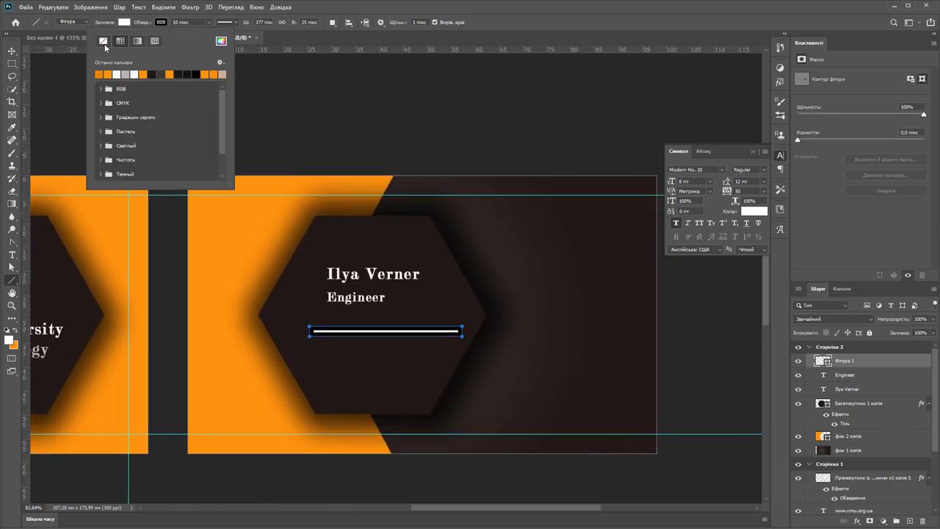
click(103, 41)
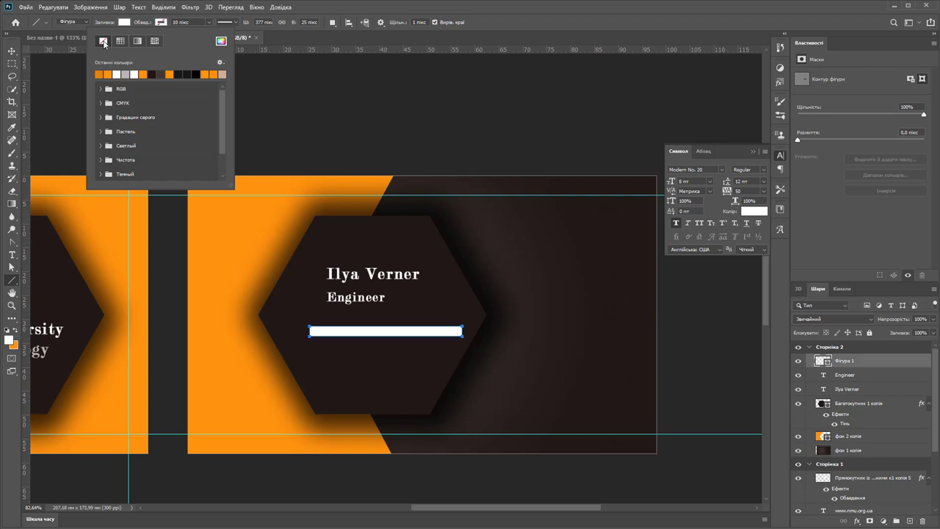
click(420, 13)
key(v)
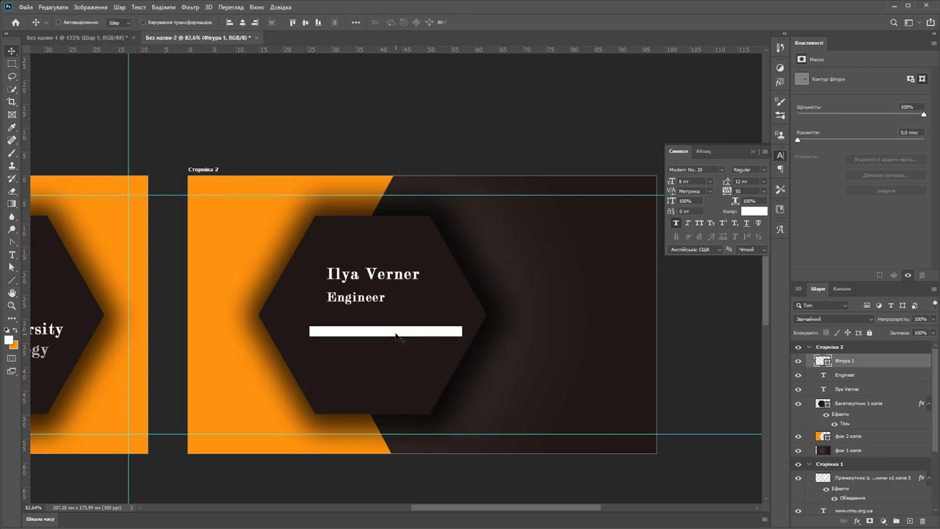
drag(400, 332, 387, 332)
Scale the white bar's height down to 76% so it is thinner
key(ctrl)
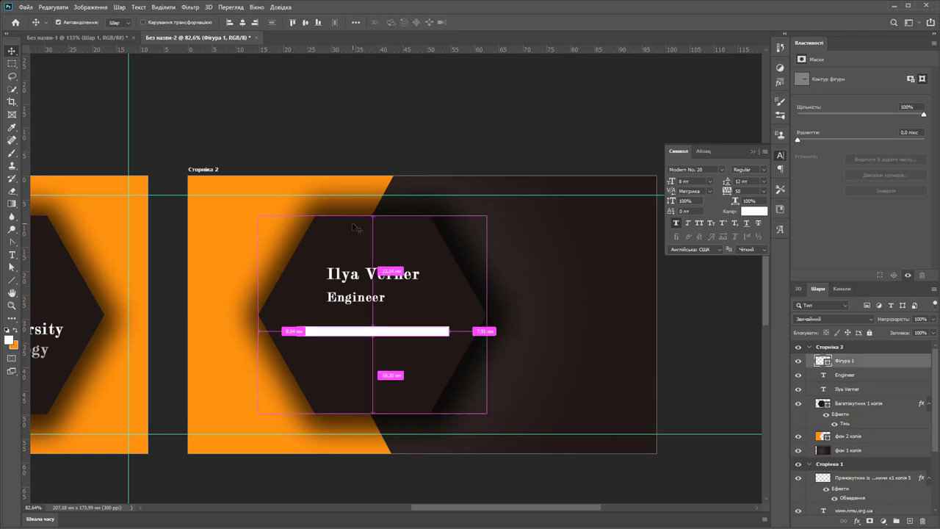
key(ctrl+t)
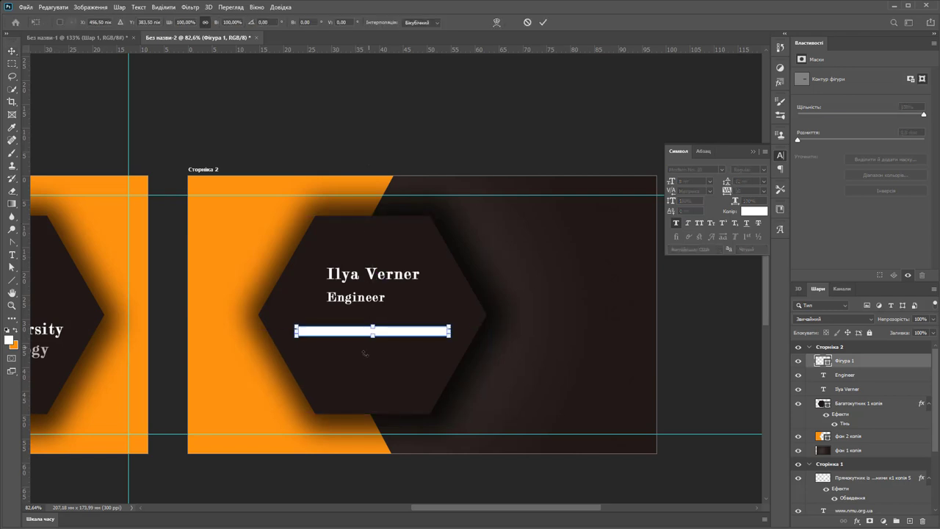
drag(373, 335, 374, 332)
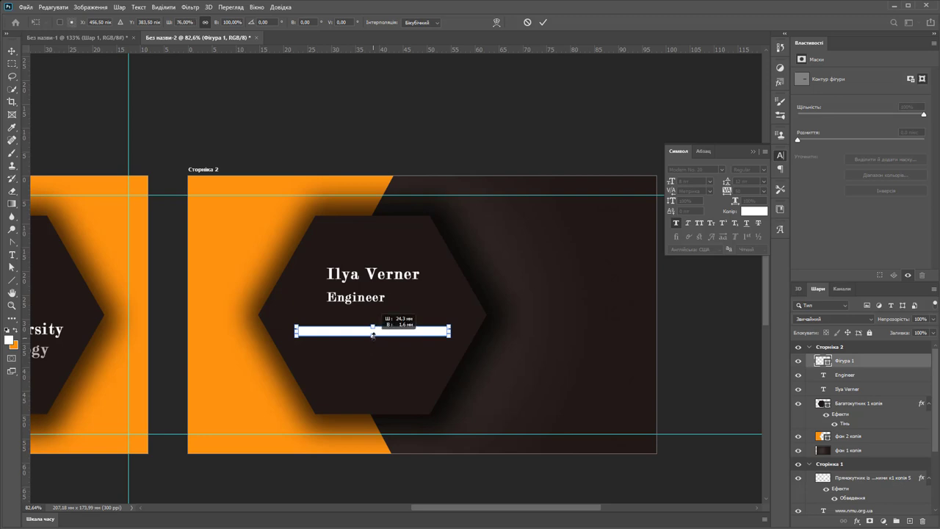
key(ctrl+z)
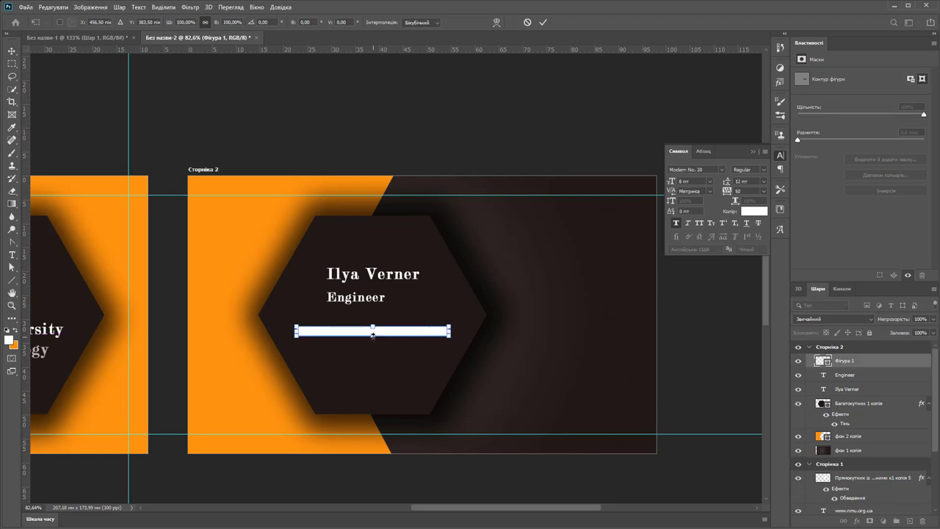
drag(373, 335, 373, 331)
key(Return)
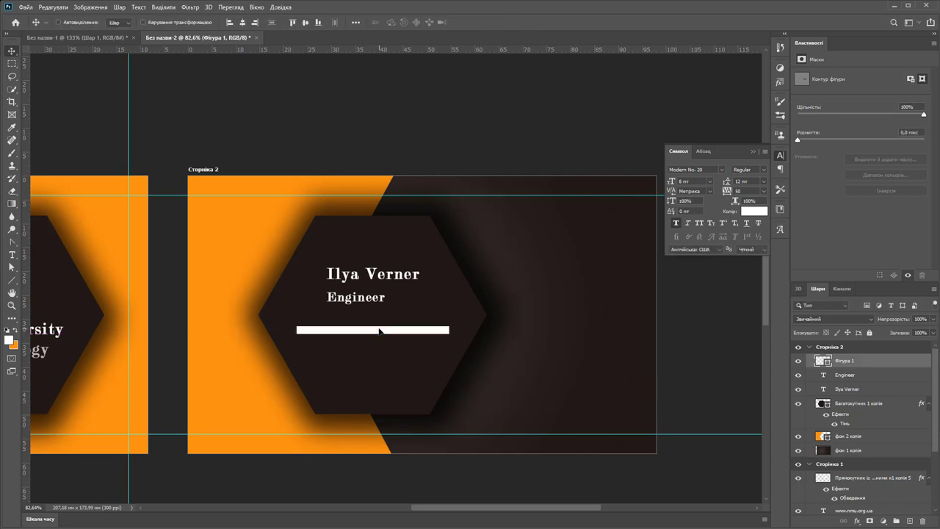
Duplicate the bar layer and recolour the copy with the card's sampled orange
right_click(869, 360)
click(887, 330)
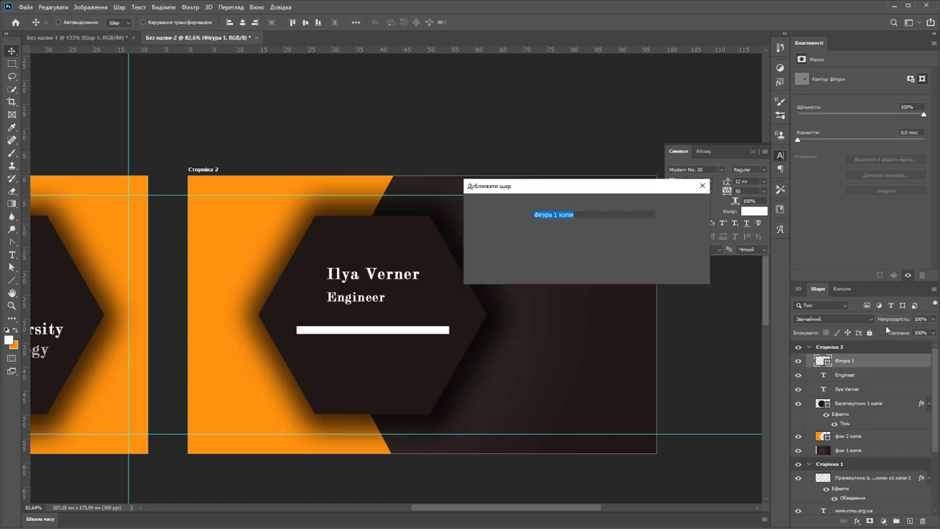
click(665, 209)
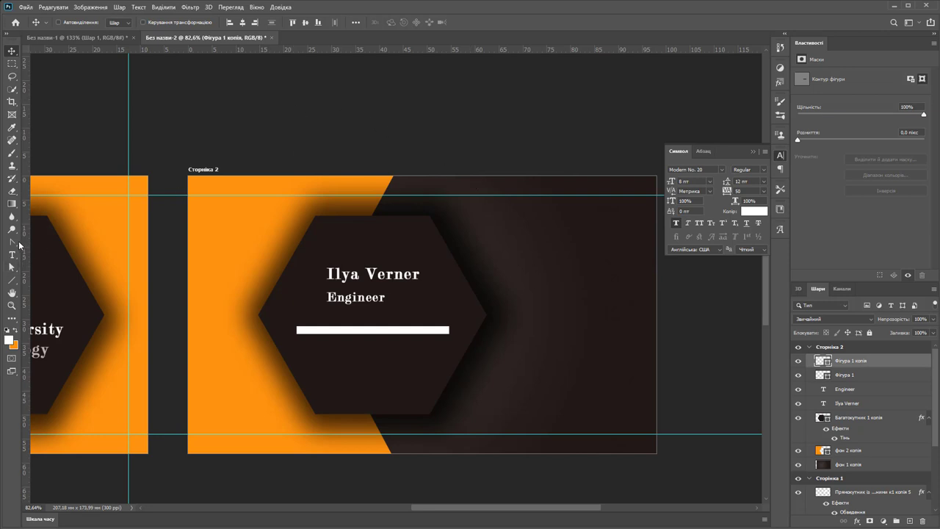
double_click(825, 361)
click(257, 206)
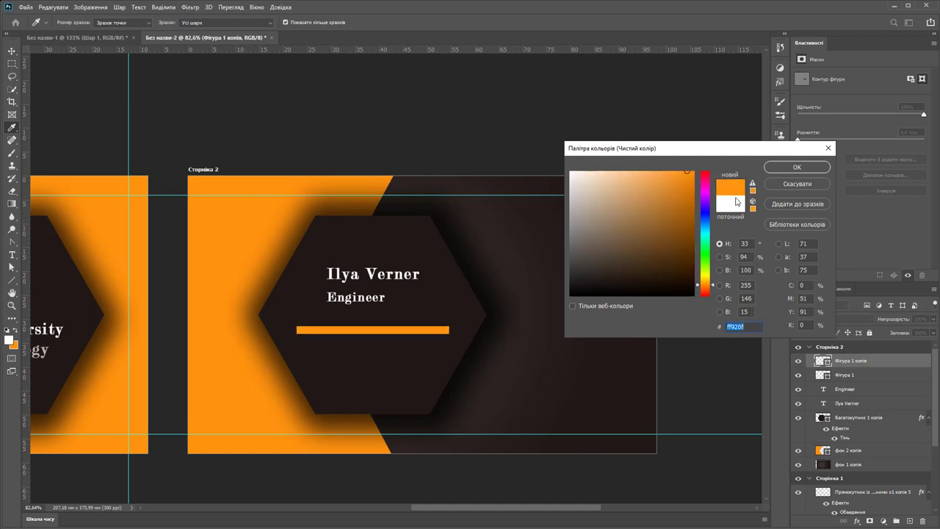
click(807, 169)
Shorten the orange bar to about a quarter of the white bar, then view the reference mockup
key(ctrl+t)
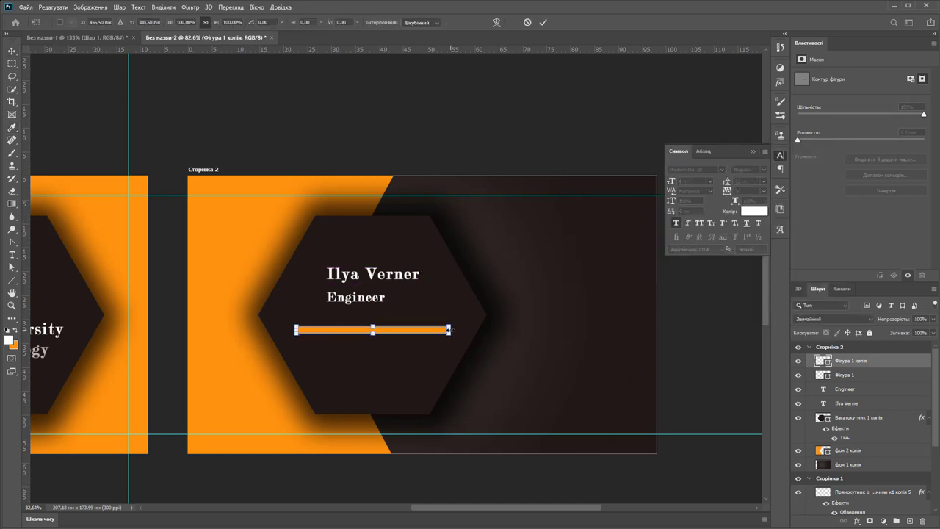
mouse_move(450, 330)
mouse_down()
mouse_move(333, 336)
mouse_move(440, 331)
mouse_move(339, 329)
mouse_up()
key(Return)
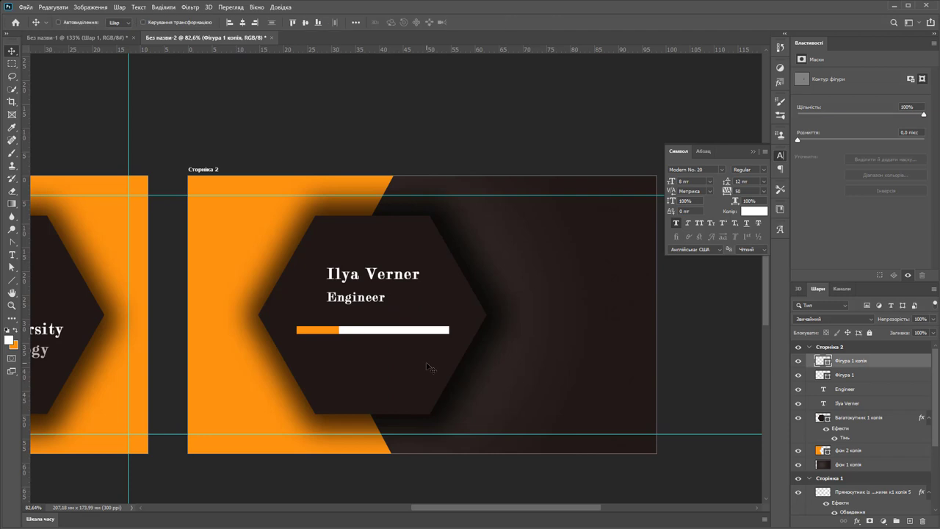
scroll(440, 315, down, 1)
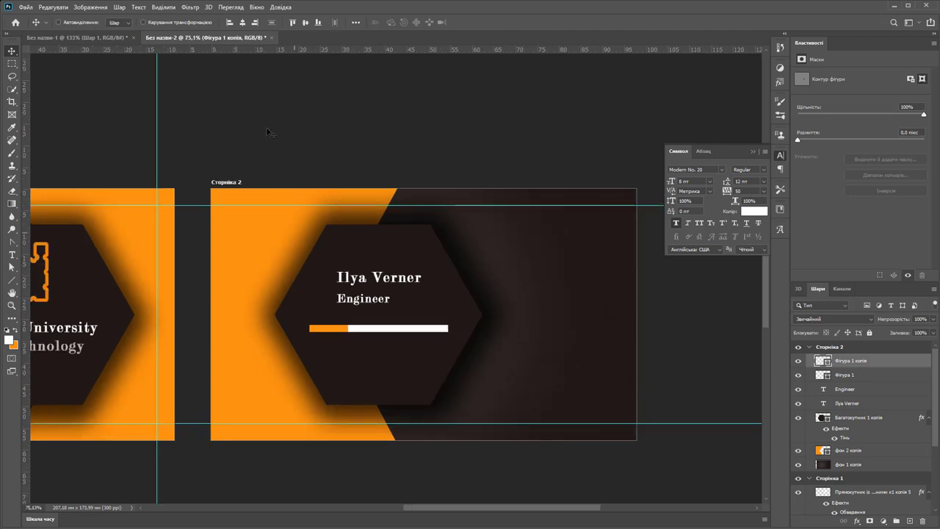
click(118, 38)
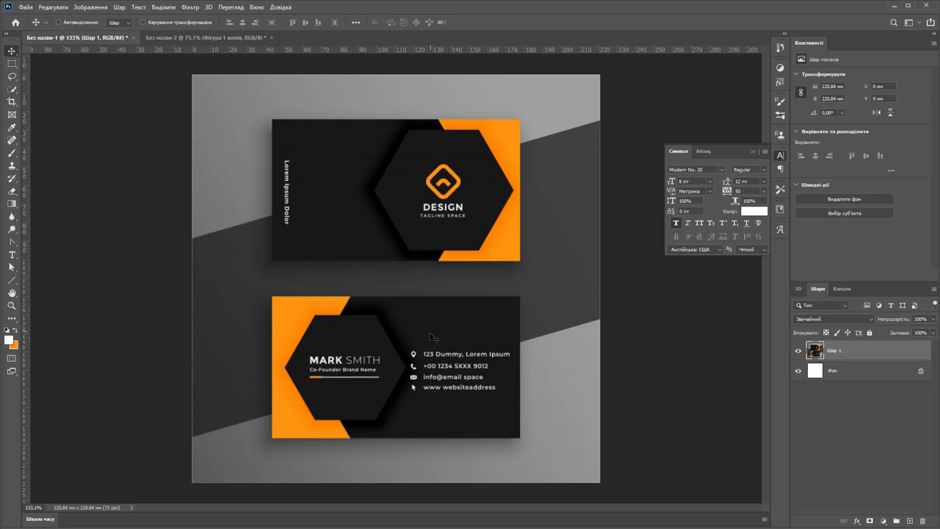
On the card, paste the three-line street address into a new text frame right of the hexagon
click(195, 38)
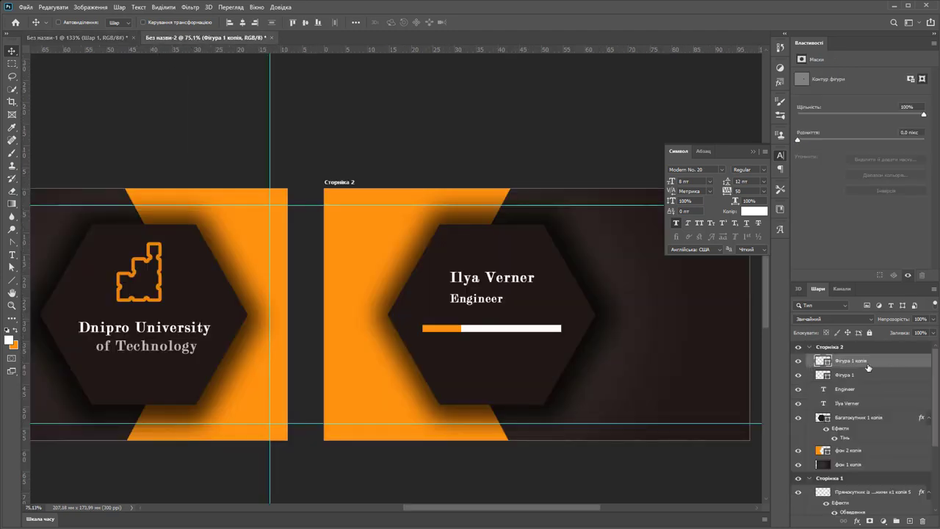
click(16, 255)
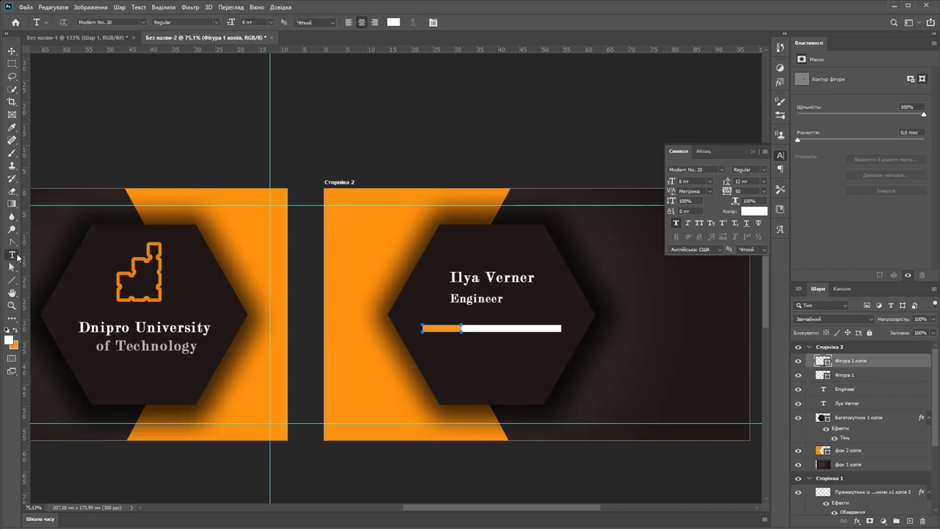
right_click(17, 256)
click(61, 258)
drag(617, 261, 733, 363)
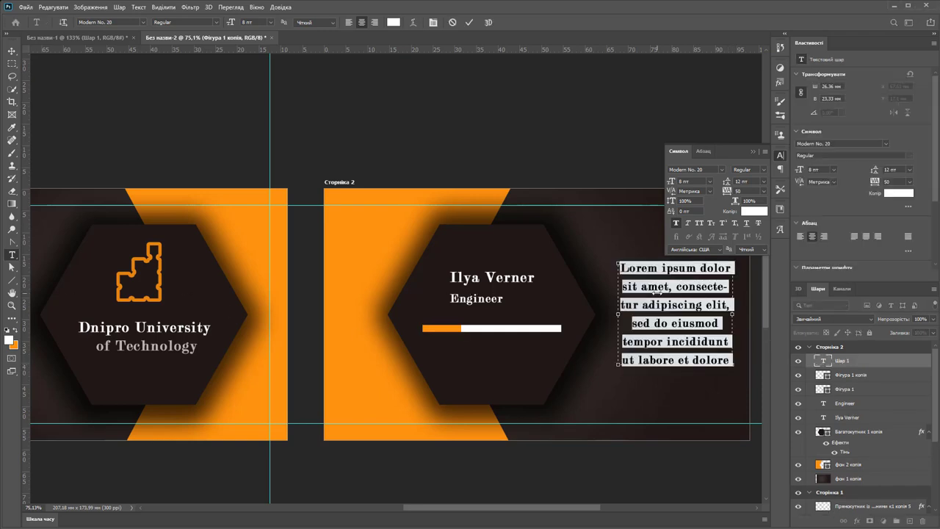
key(ctrl+v)
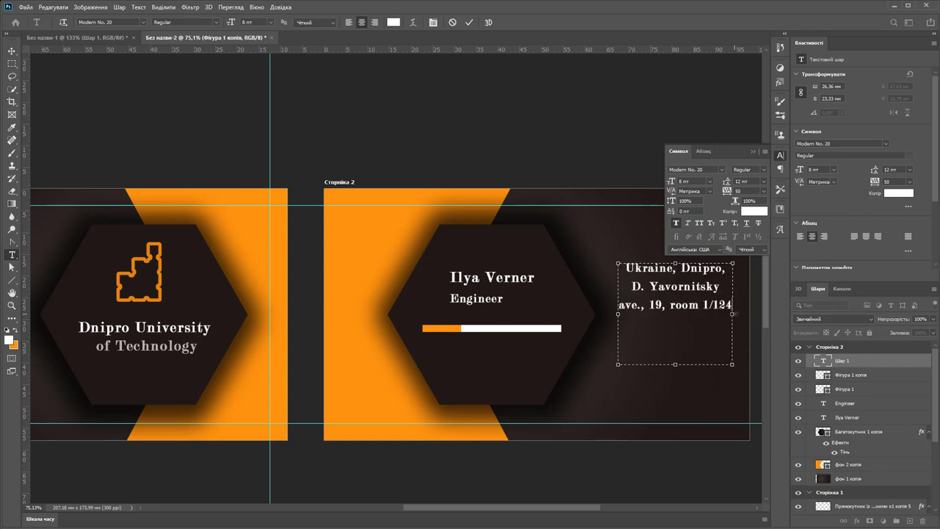
drag(674, 364, 674, 341)
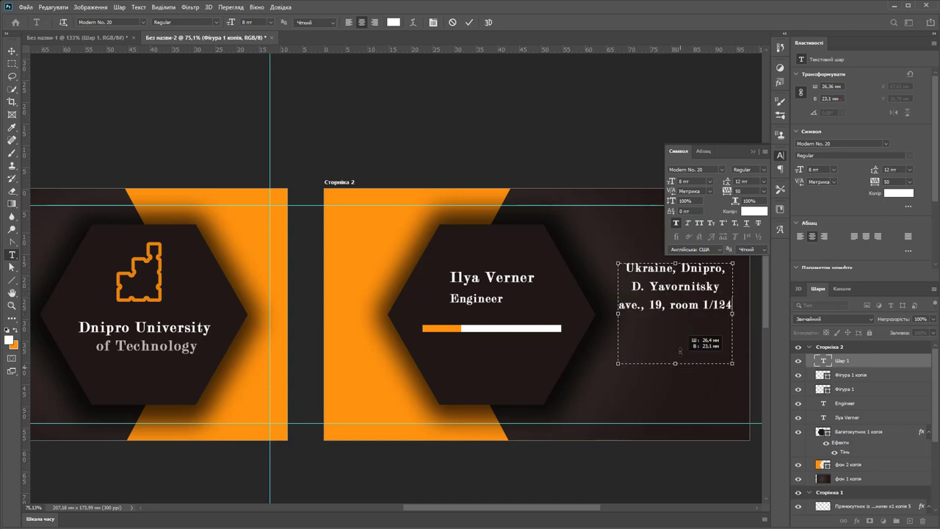
click(702, 151)
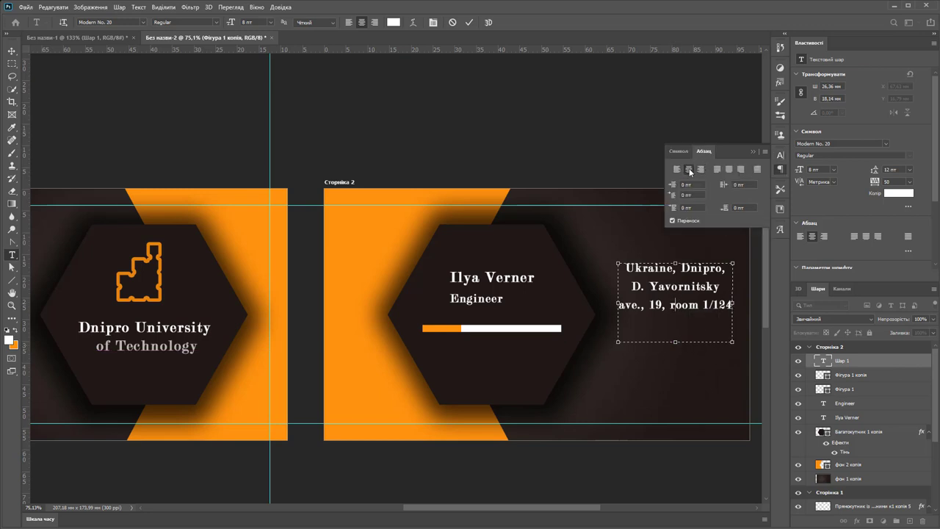
Make the address left-aligned Calisto MT at 6 pt with 8 pt leading
key(ctrl+a)
click(677, 169)
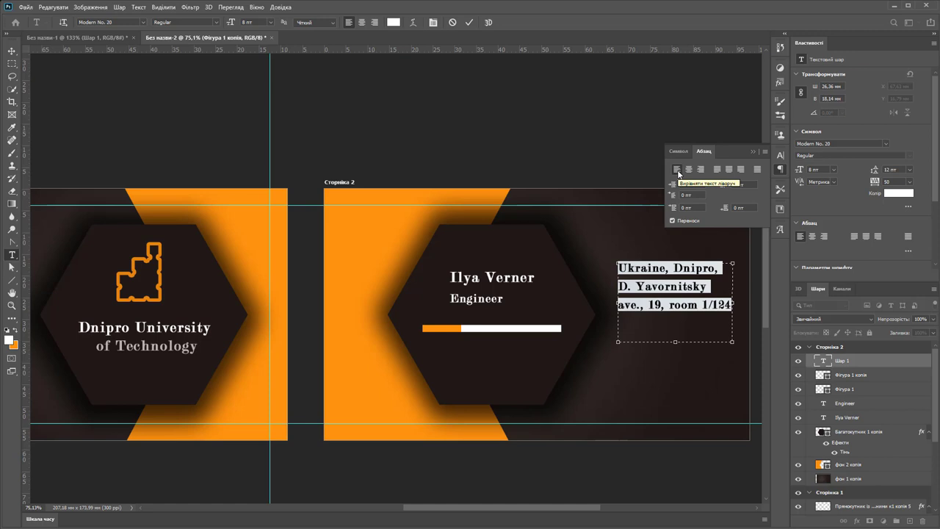
click(677, 150)
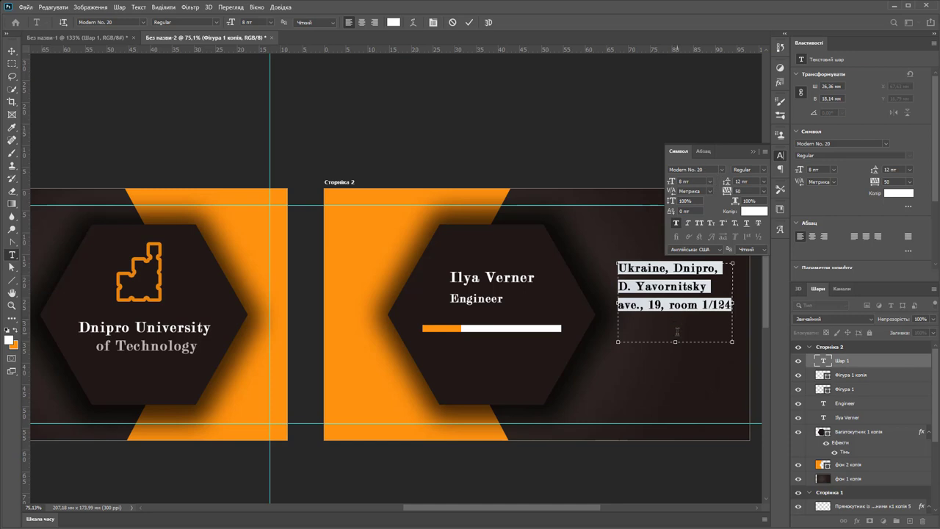
key(Up)
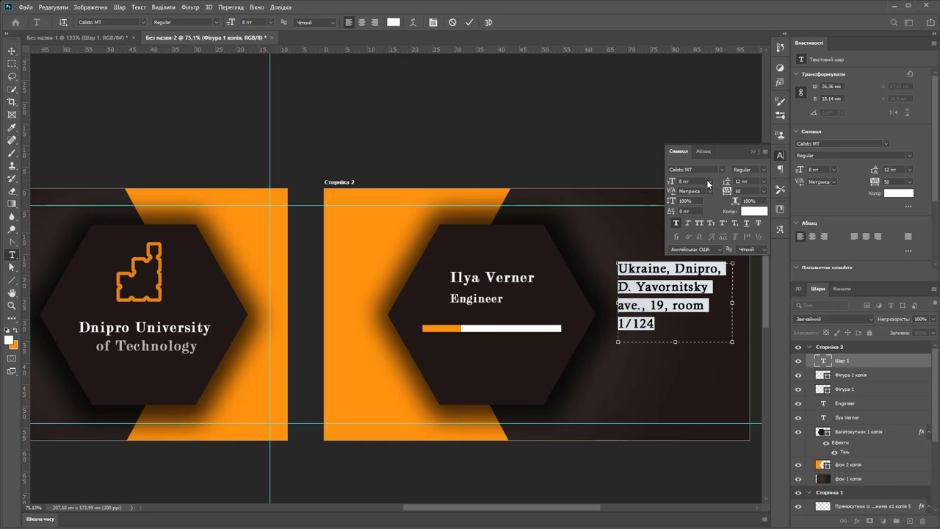
click(708, 182)
click(692, 203)
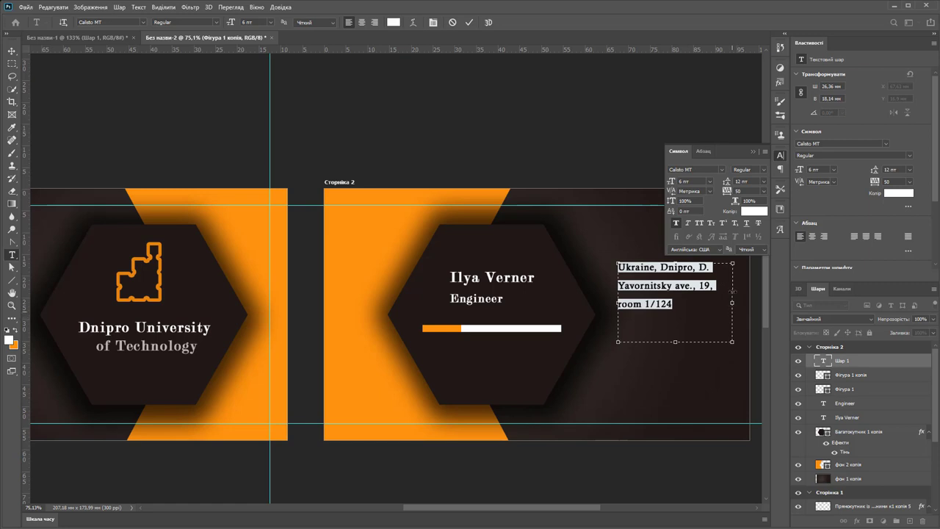
click(764, 182)
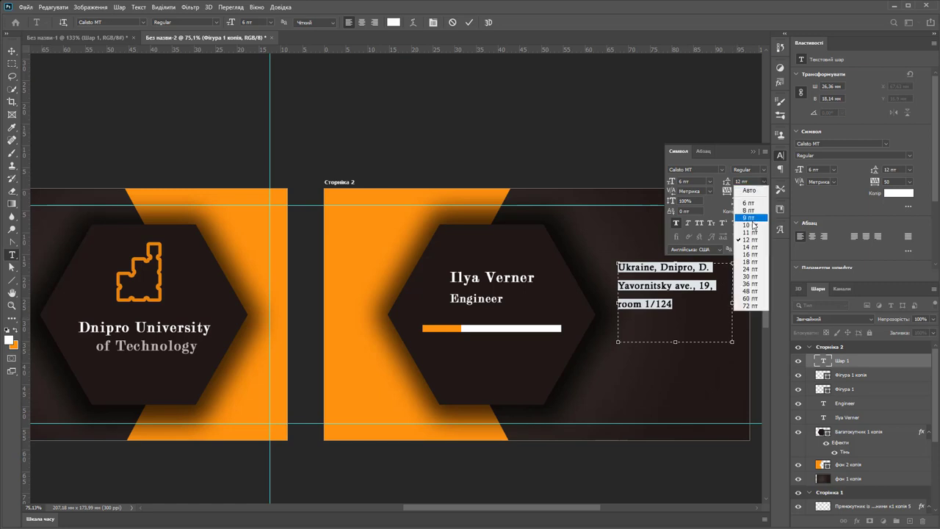
click(752, 211)
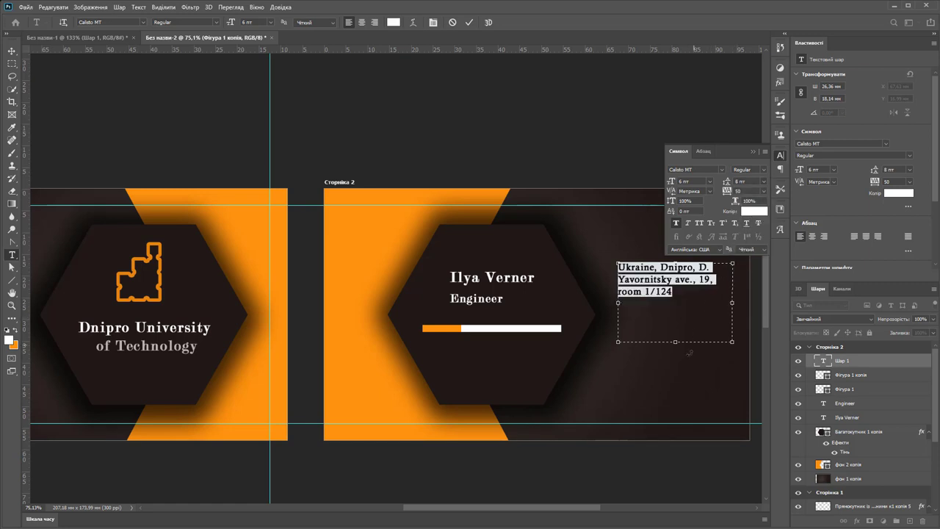
Fit the frame, break the first line before 'D.', reposition the address, and duplicate it below
drag(675, 342, 677, 304)
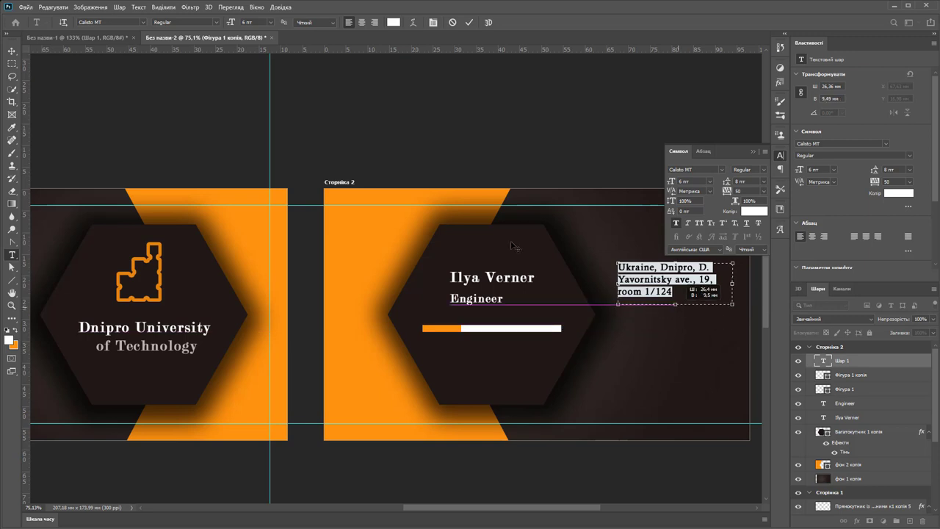
click(12, 51)
drag(654, 280, 670, 287)
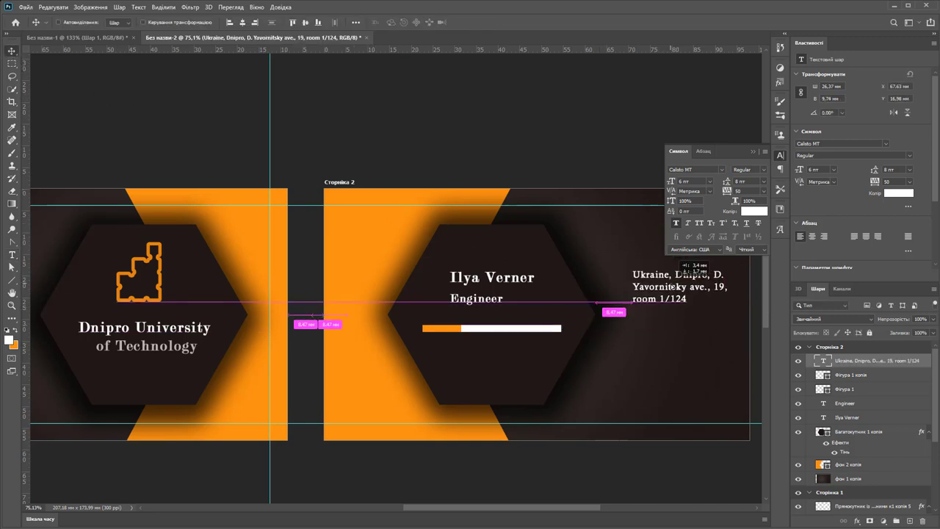
double_click(712, 273)
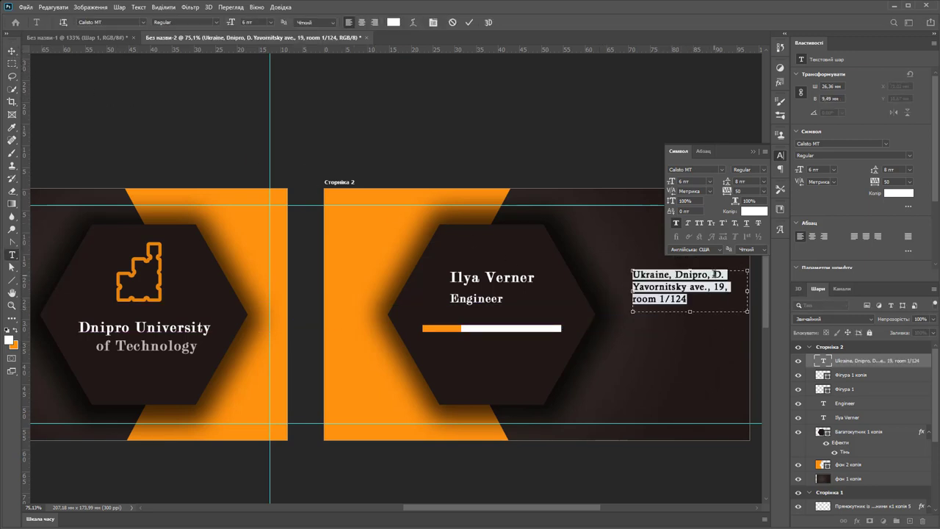
click(714, 273)
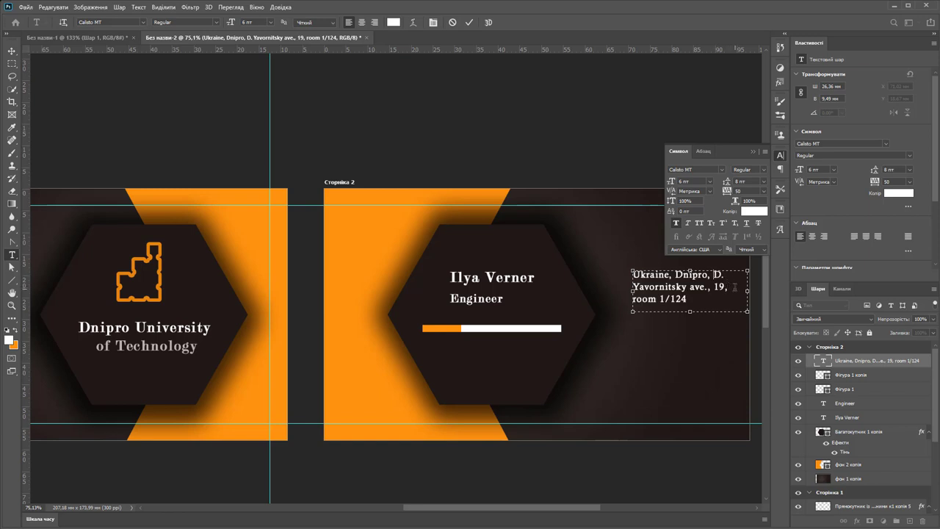
key(Return)
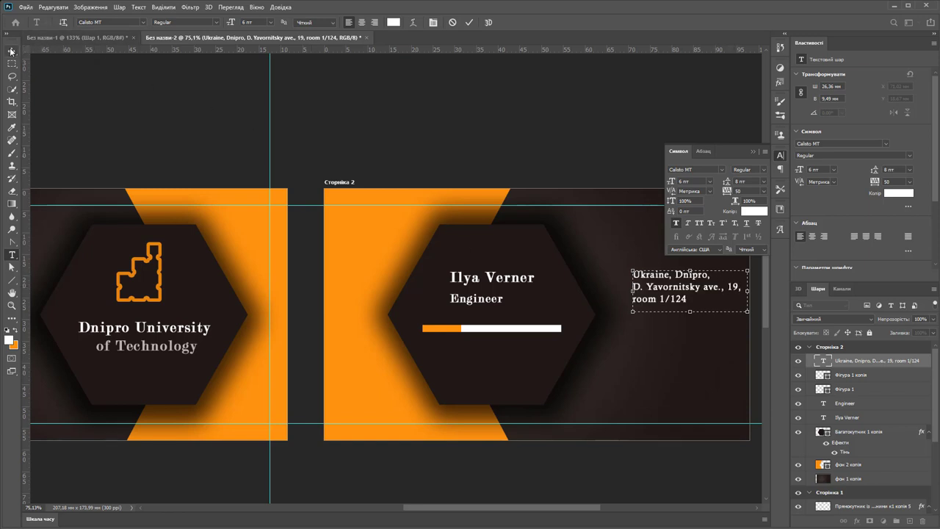
click(12, 51)
drag(670, 282, 664, 283)
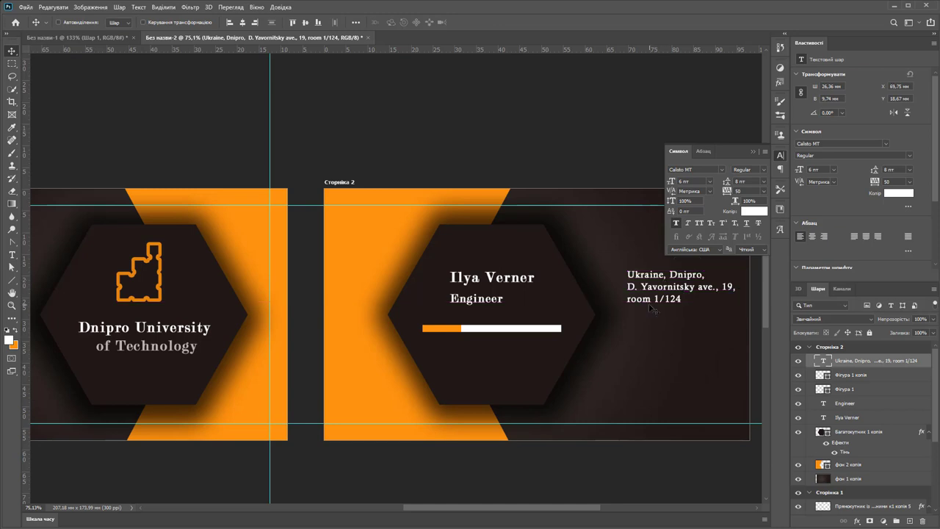
drag(655, 292, 660, 356)
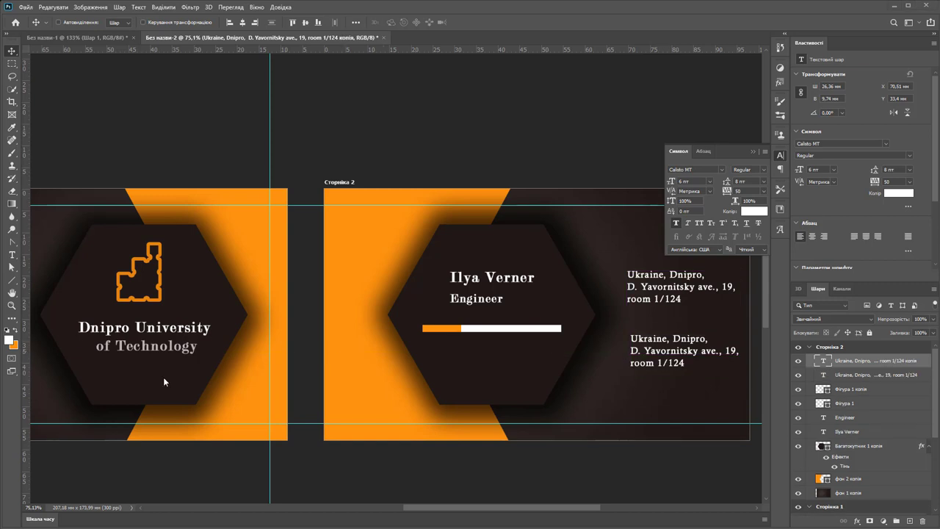
Replace the copied block's text with the e-mail, phone and website lines and nudge it right
double_click(666, 361)
key(ctrl+v)
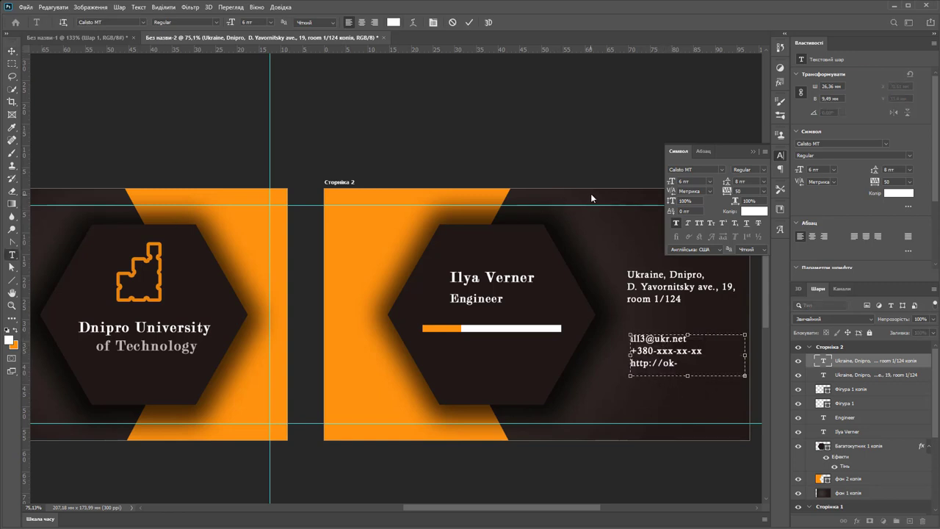
key(ctrl+Return)
key(v)
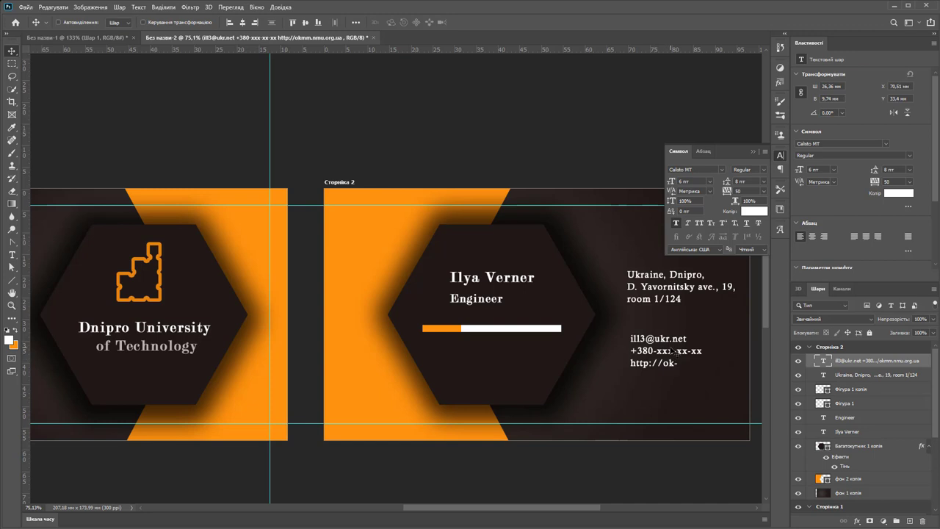
drag(675, 351, 691, 354)
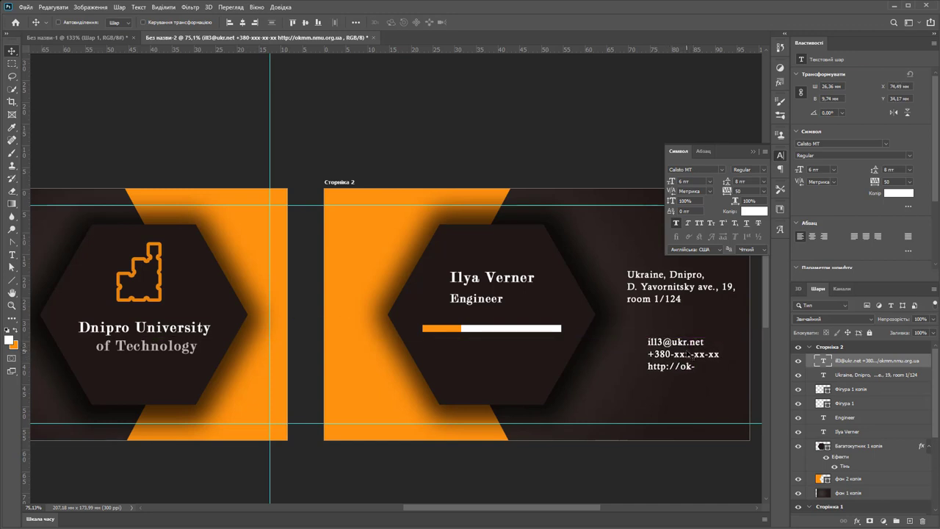
Set the contact lines' leading to 12 pt and enlarge the box to reveal the website line
click(764, 182)
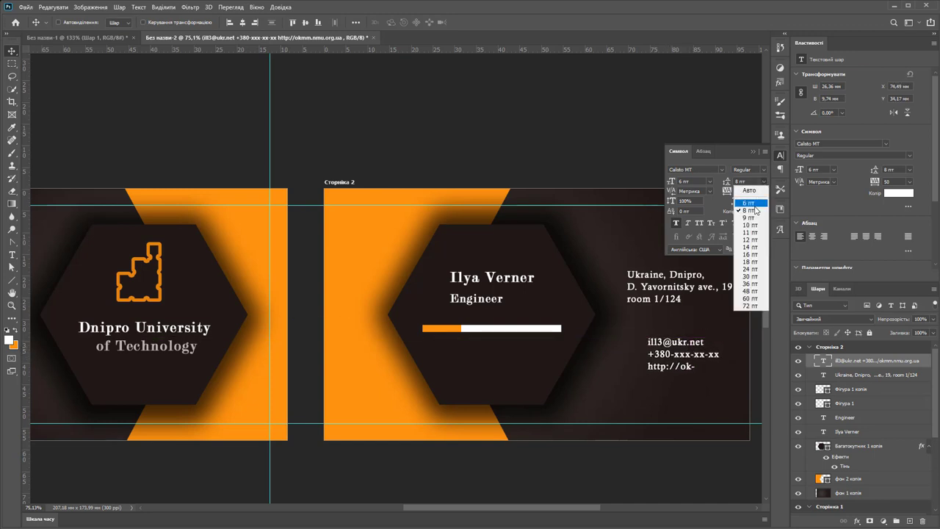
click(753, 247)
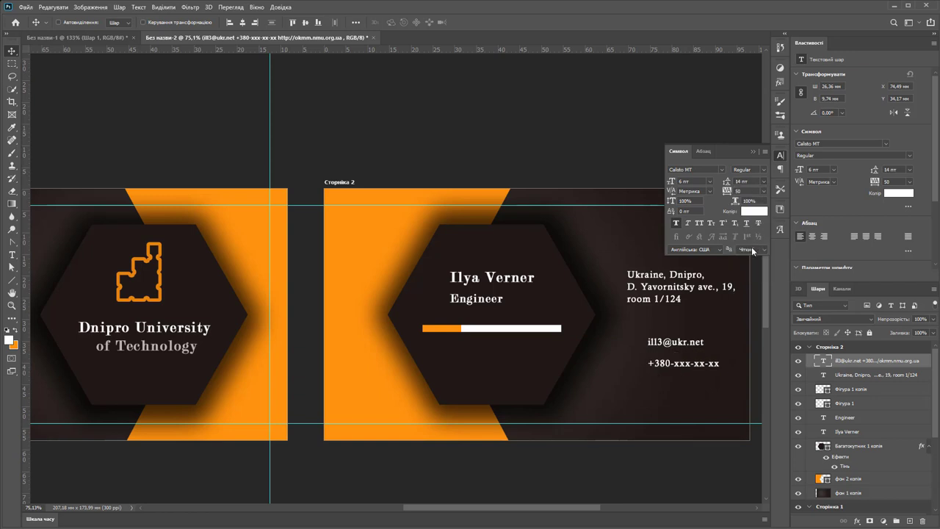
click(764, 182)
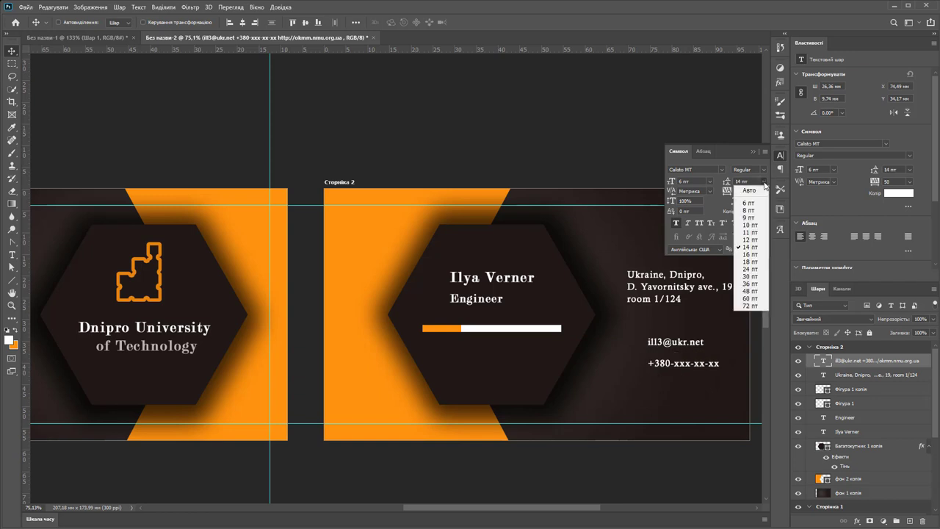
click(753, 243)
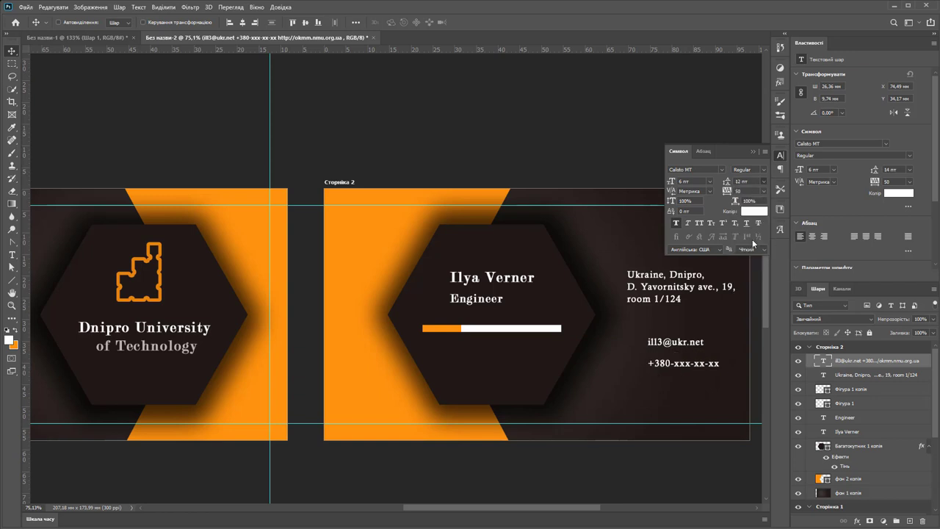
double_click(690, 355)
mouse_move(702, 381)
mouse_down()
mouse_move(703, 400)
mouse_move(741, 369)
mouse_up()
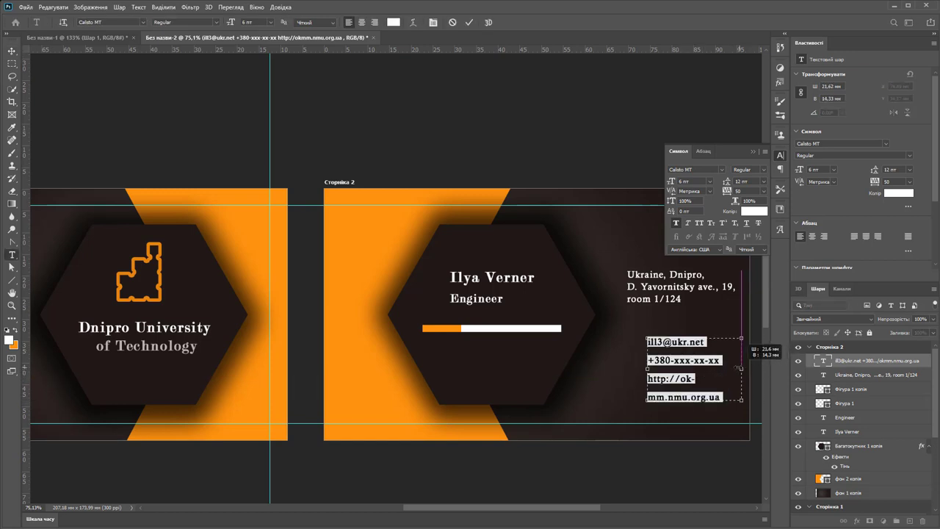
drag(646, 368, 632, 368)
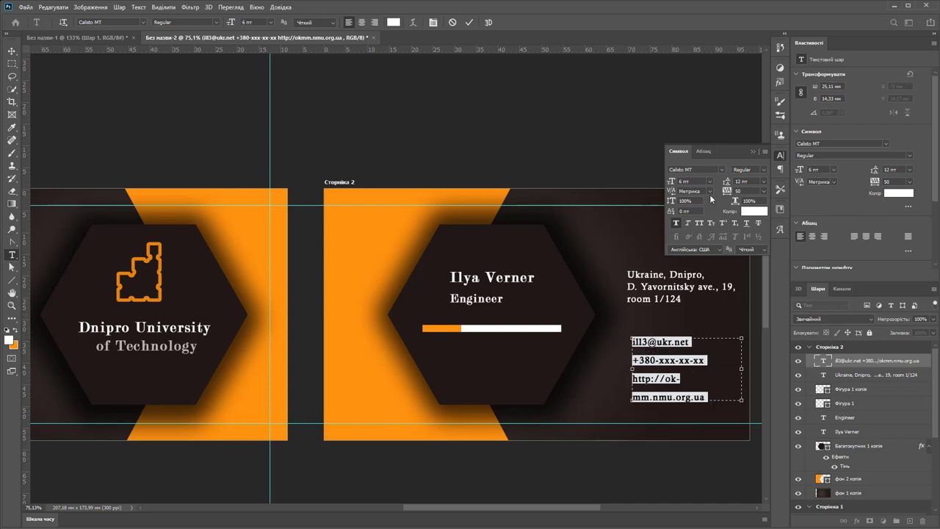
click(469, 24)
key(v)
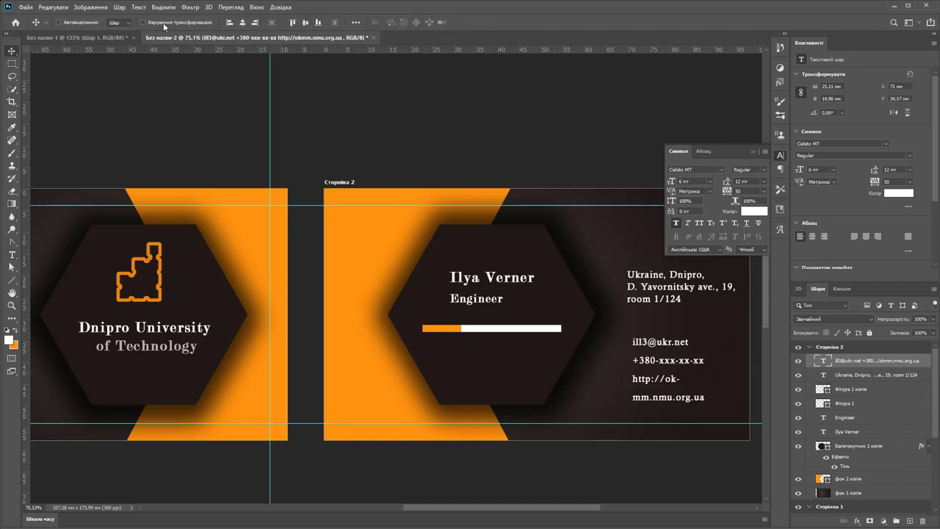
click(118, 38)
Return to the Dnipro University card, then switch to the browser's business card images
scroll(432, 371, up, 2)
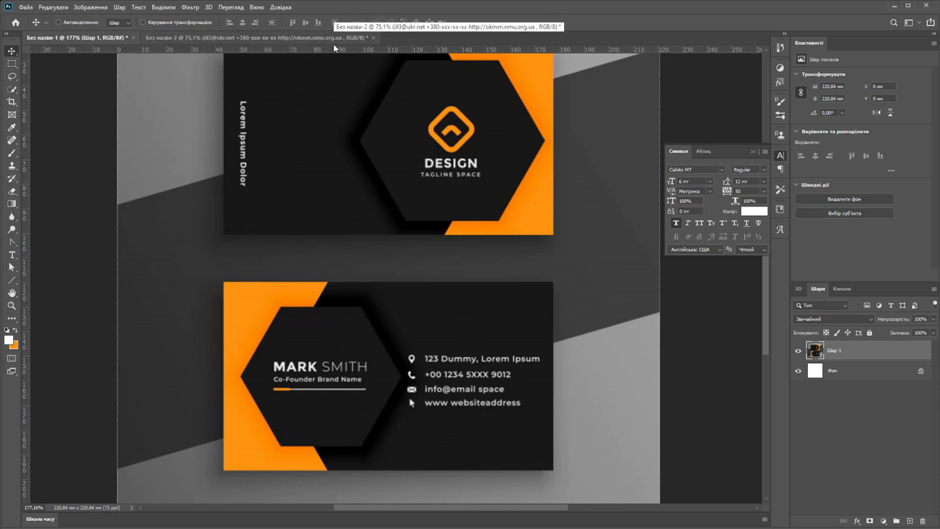
click(270, 36)
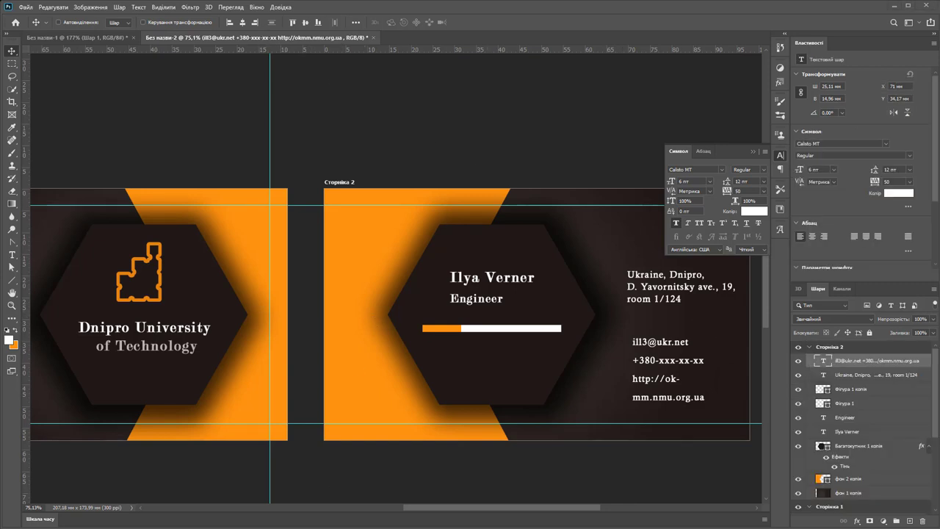
key(alt+Tab)
Search Google Images for geolocation icons ('іконки геолокація')
scroll(238, 85, up, 1)
scroll(248, 86, up, 2)
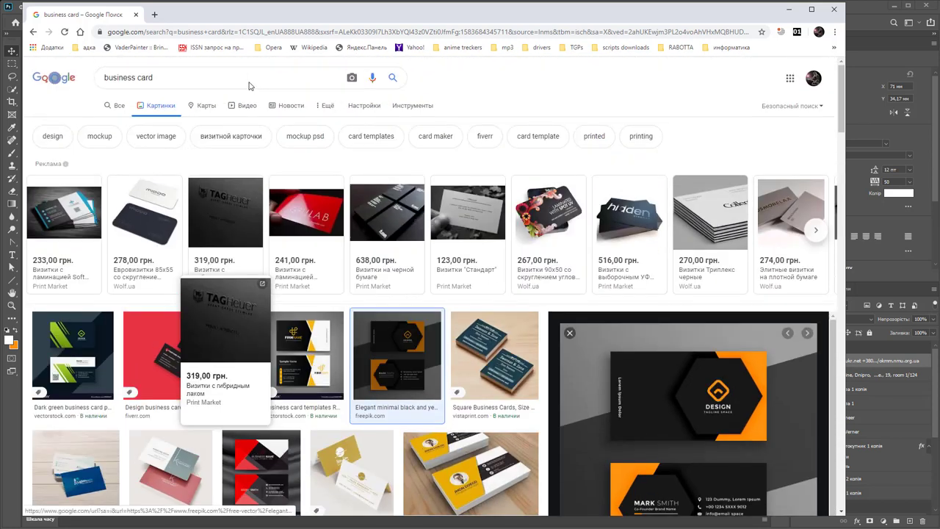
click(248, 86)
key(ctrl+a)
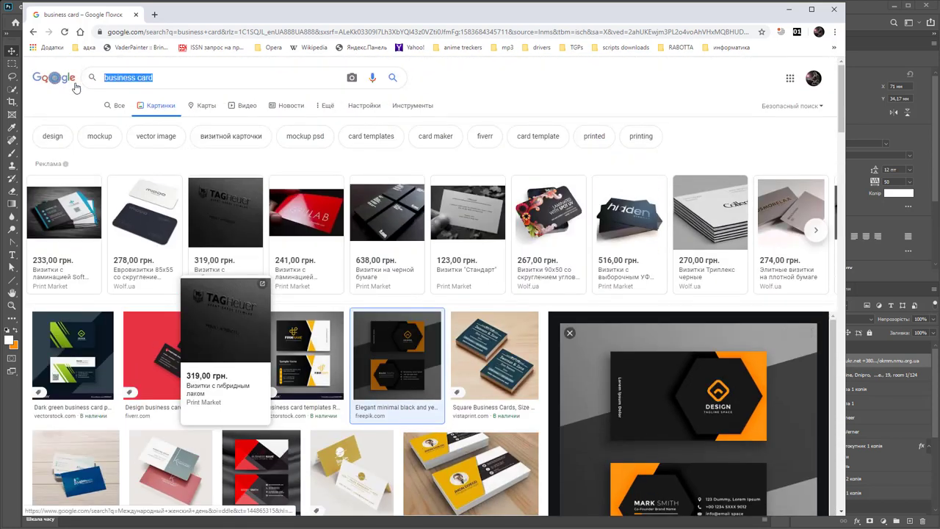
text(іеонки)
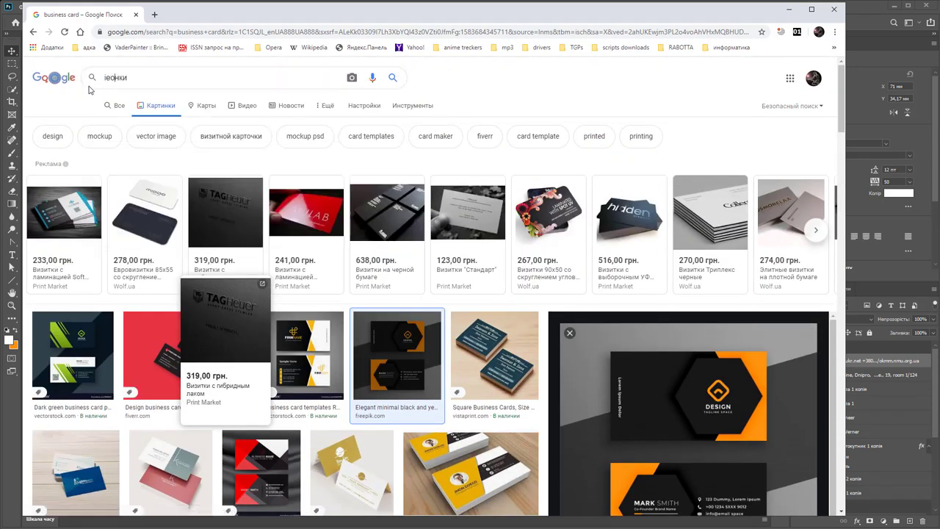
text(к)
key(Return)
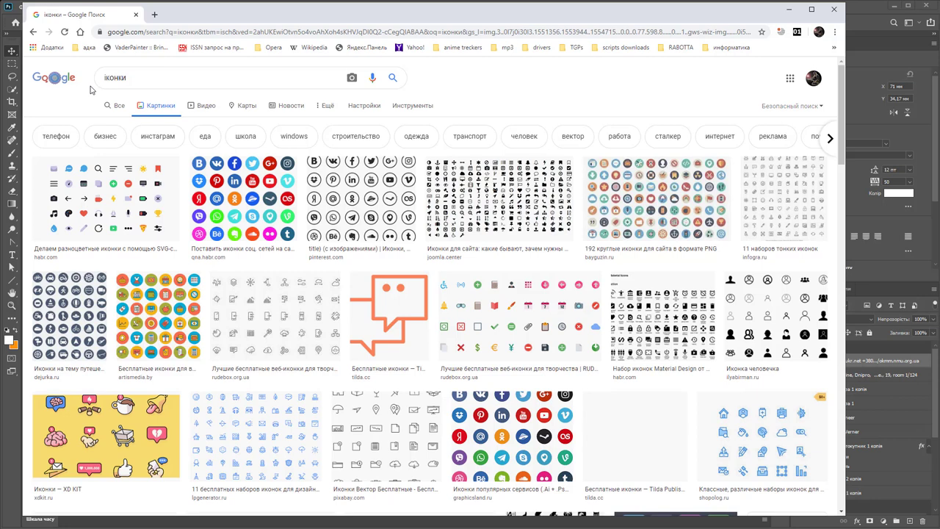
click(167, 80)
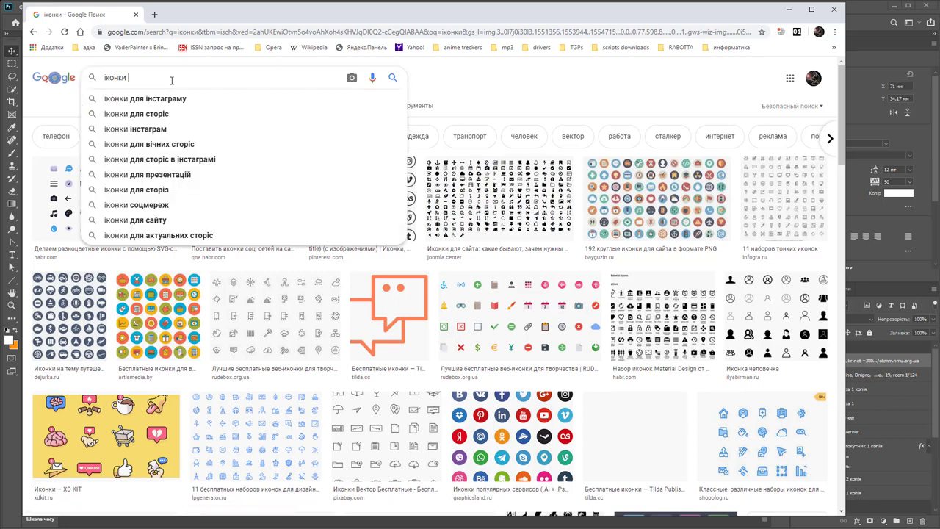
text(геолокації)
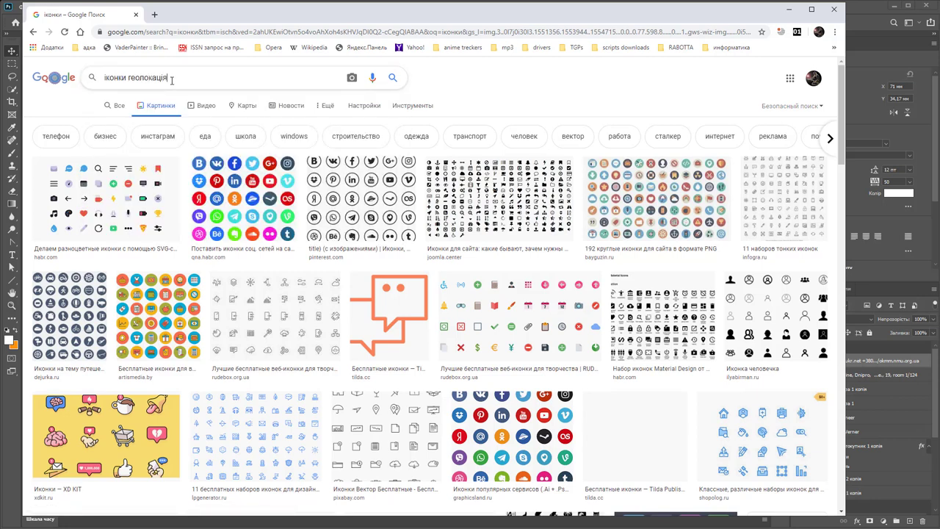
key(Return)
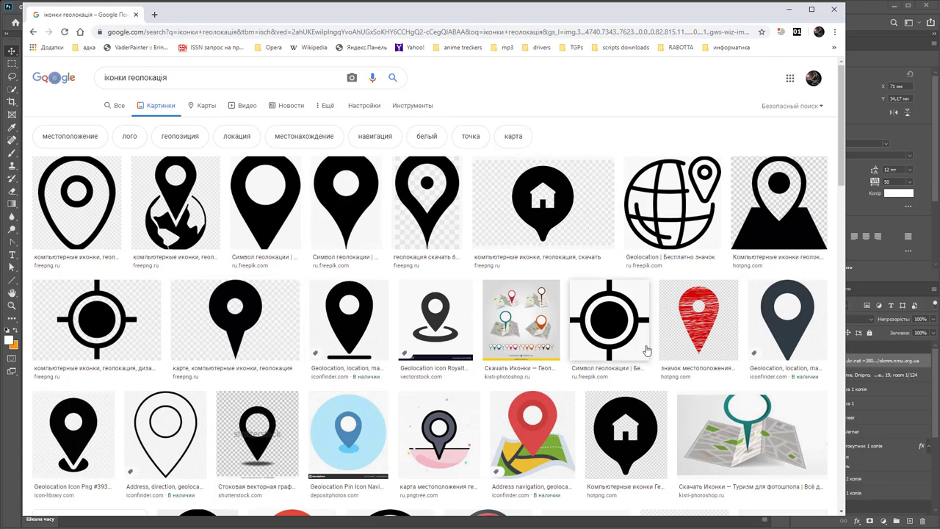
Copy the grey map-pin image from its preview and minimize the browser
click(789, 331)
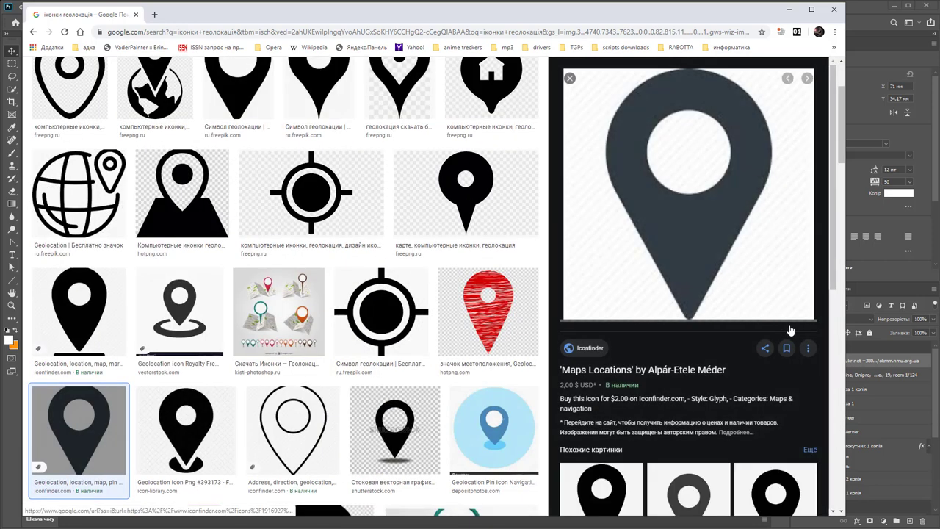
right_click(687, 225)
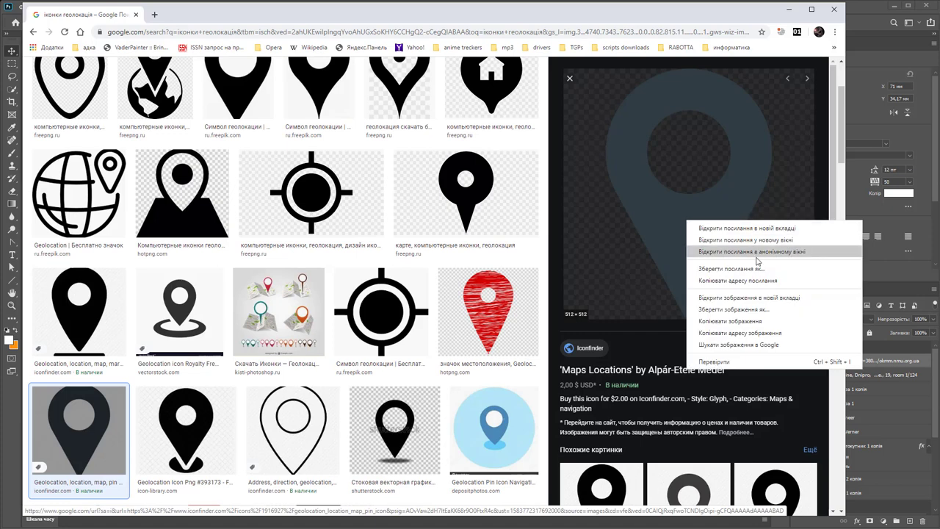
click(744, 321)
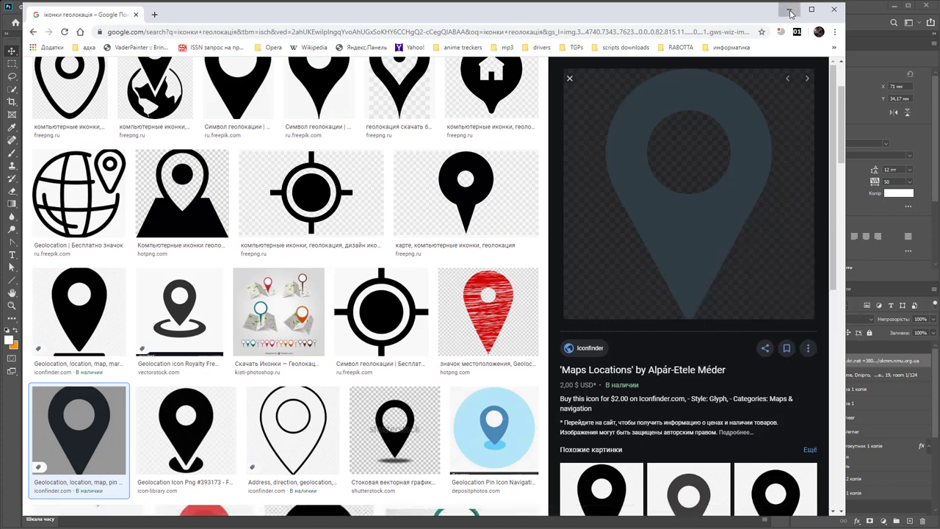
click(790, 16)
Paste the pin and delete its three black areas with the Magic Wand
key(ctrl+v)
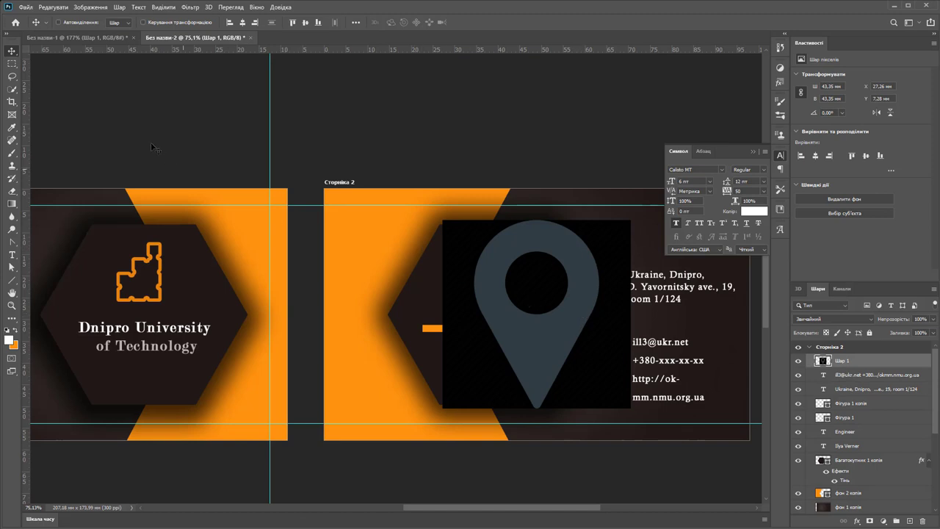
click(14, 92)
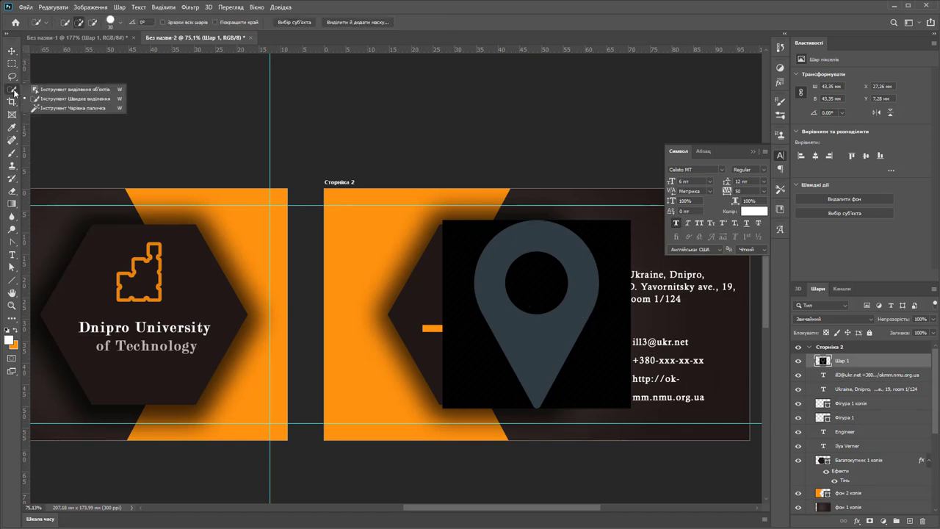
click(74, 108)
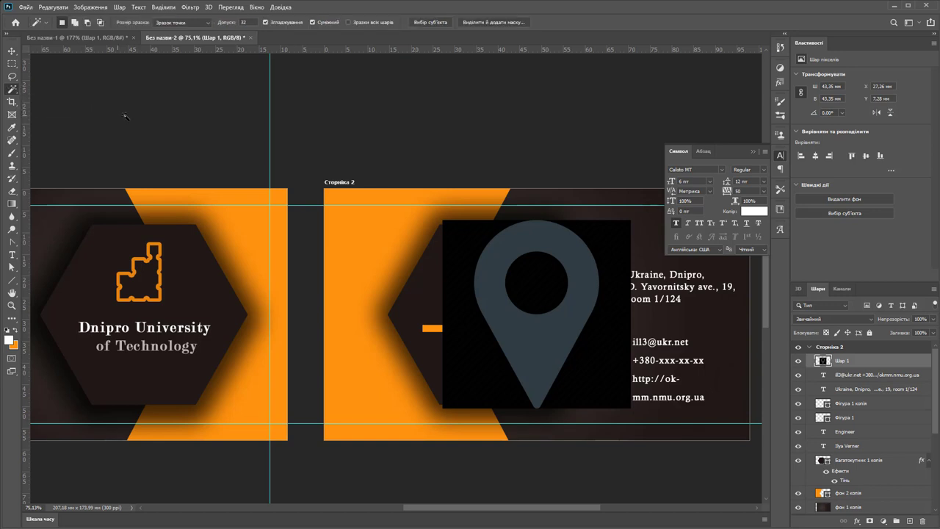
click(528, 259)
key(Delete)
click(608, 239)
key(Delete)
click(485, 241)
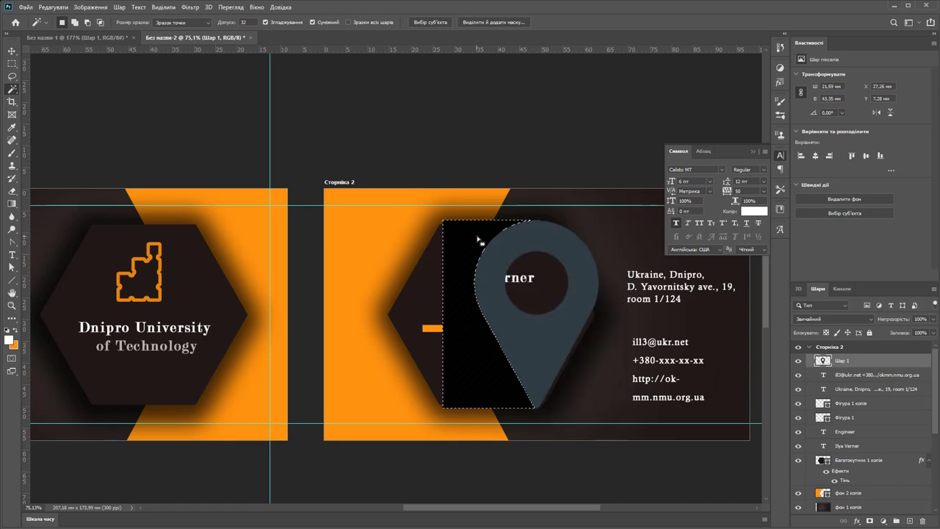
key(Delete)
key(ctrl+d)
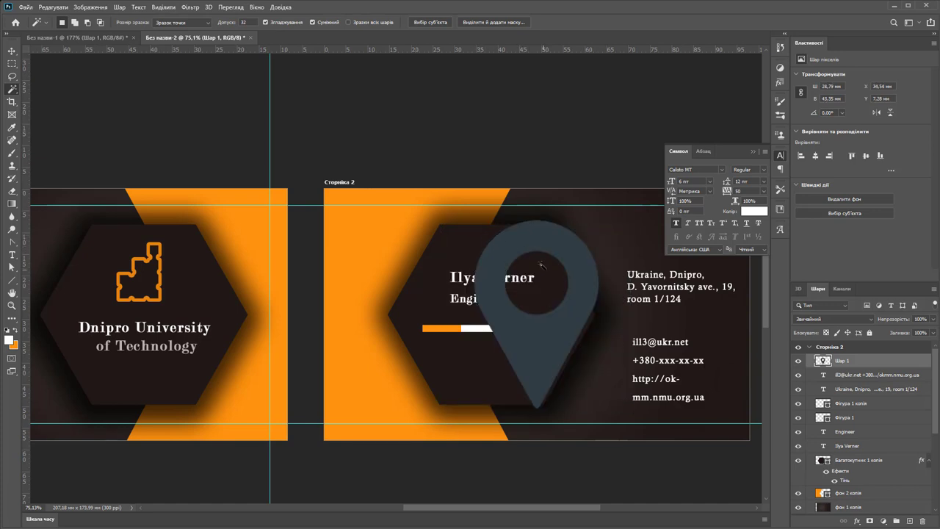
Scale the pin down to a small icon and place it beside the address
click(11, 50)
drag(546, 239, 517, 239)
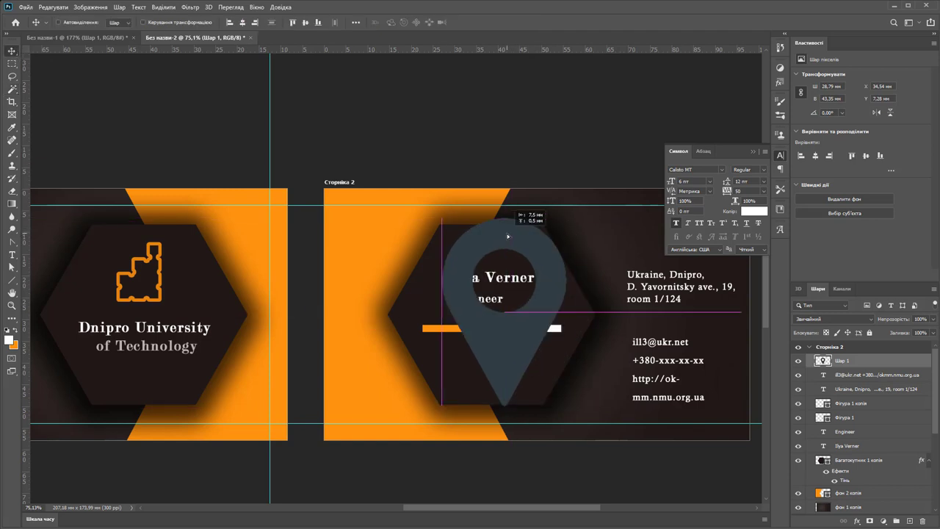
key(ctrl+t)
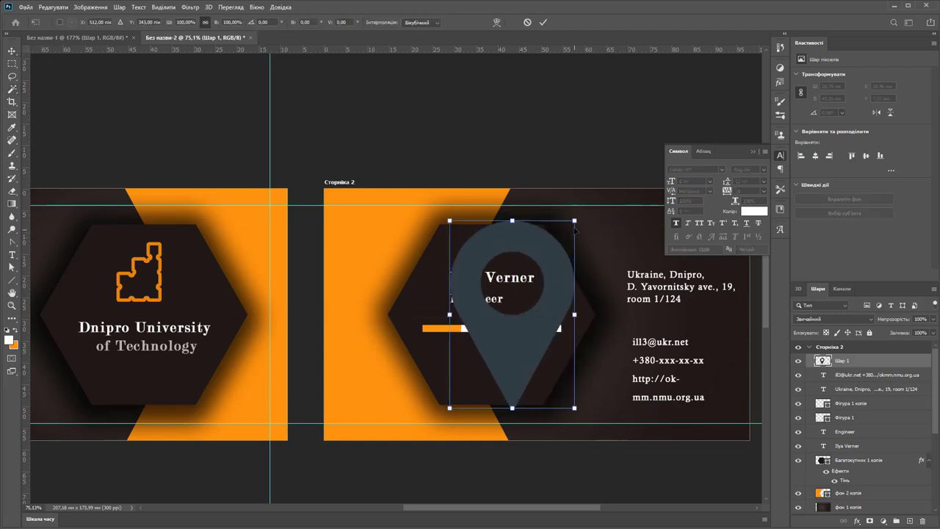
mouse_move(574, 221)
mouse_down()
mouse_move(479, 363)
mouse_move(510, 363)
mouse_move(598, 311)
mouse_move(598, 276)
mouse_up()
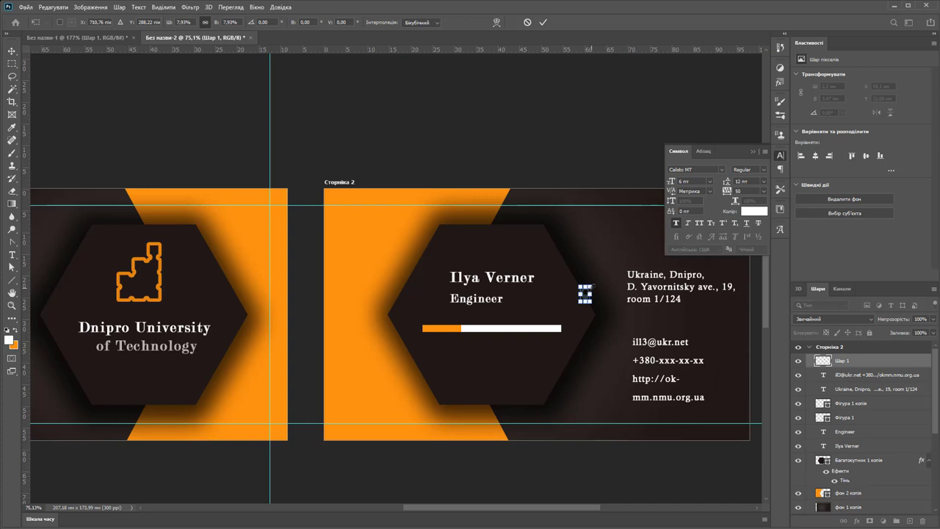
mouse_move(592, 285)
mouse_down()
mouse_move(604, 269)
mouse_move(623, 287)
mouse_up()
scroll(593, 280, up, 2)
scroll(598, 287, up, 1)
Apply the pin's resize, then fill the selected location pin with white foreground colour
key(Return)
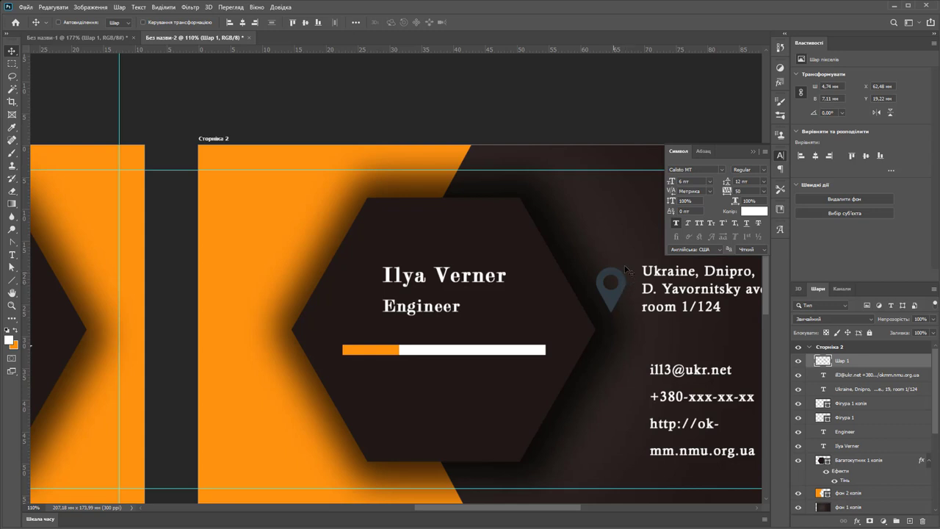
ctrl+click(822, 361)
click(62, 7)
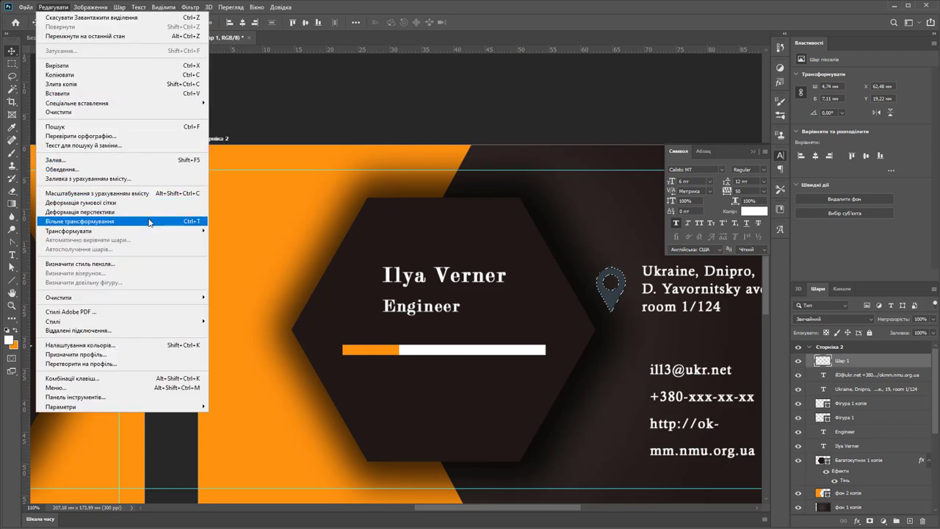
click(66, 160)
click(562, 210)
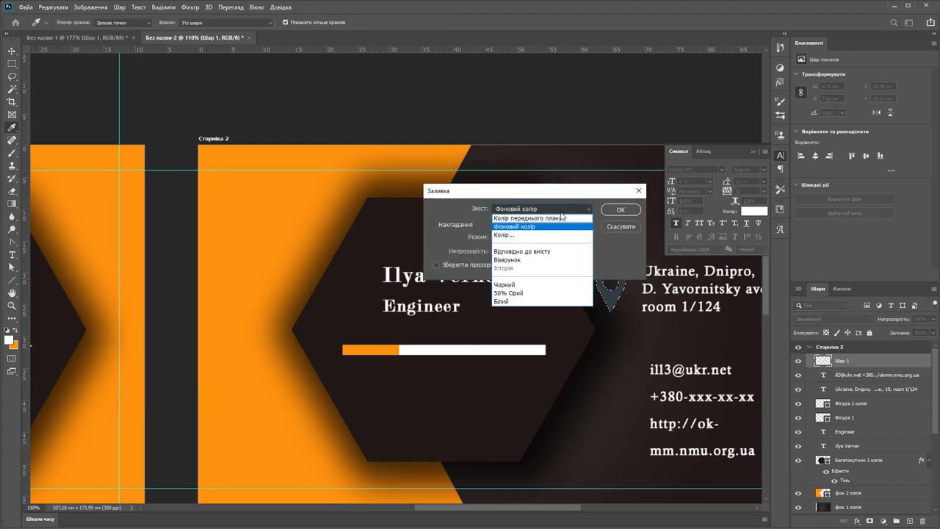
click(562, 218)
click(619, 211)
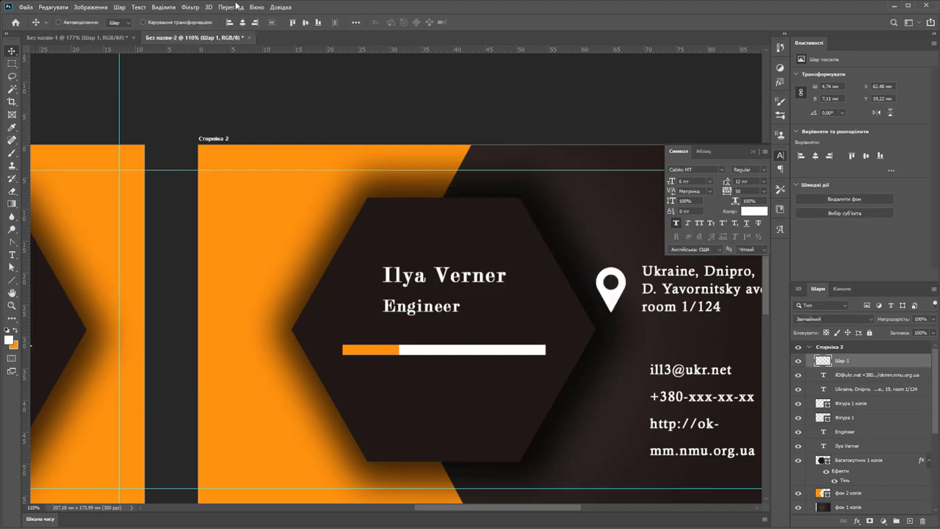
Widen the contact text box so the website address fits on one line
click(753, 151)
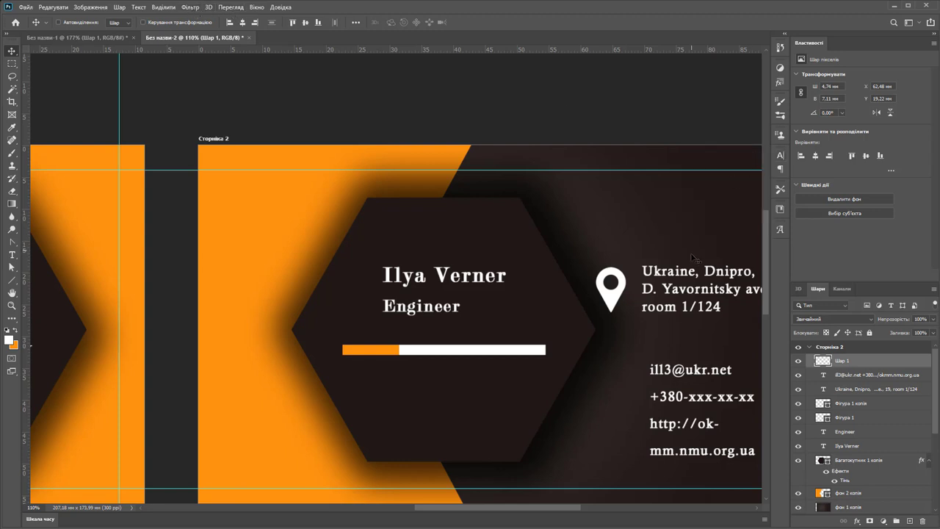
scroll(691, 259, down, 1)
scroll(691, 258, down, 1)
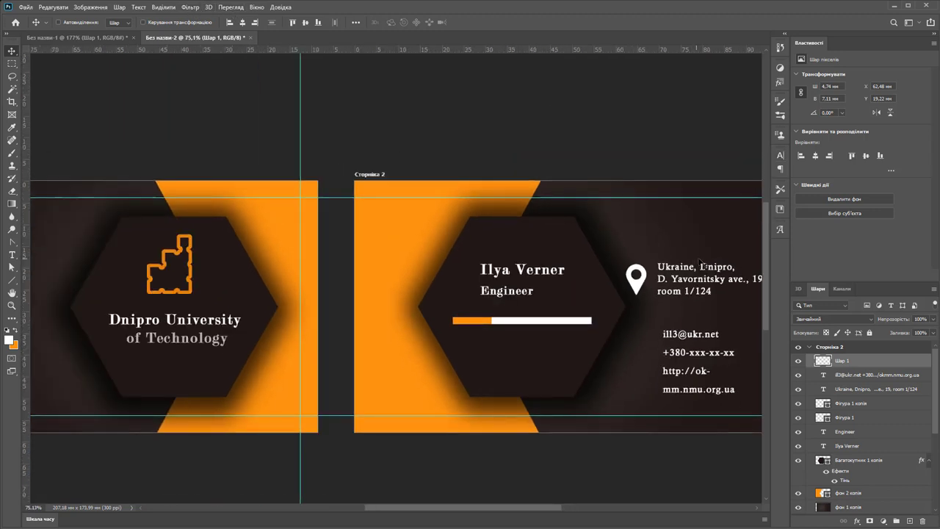
scroll(692, 341, up, 1)
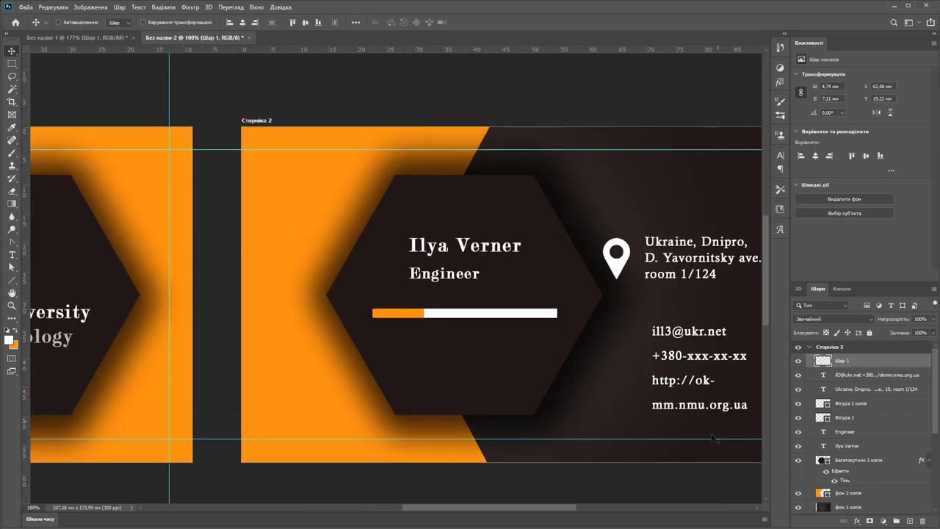
double_click(670, 363)
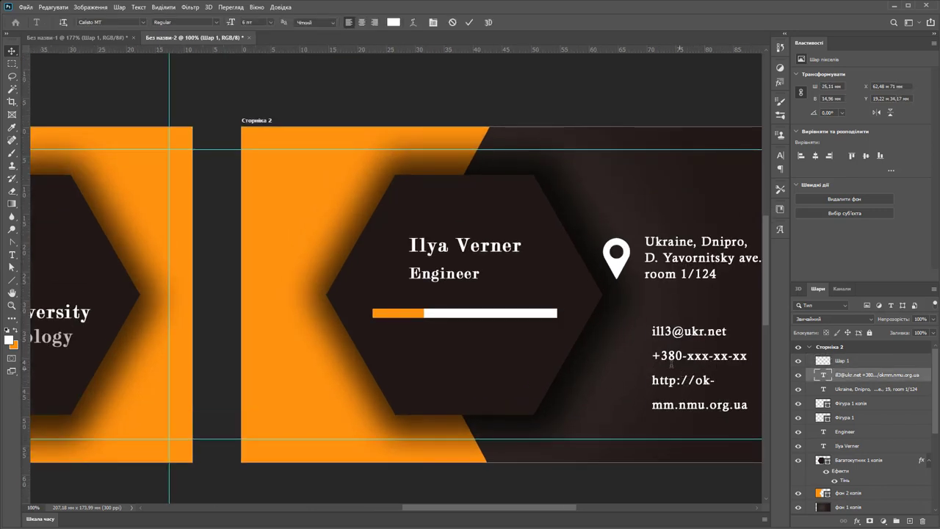
drag(617, 366, 620, 369)
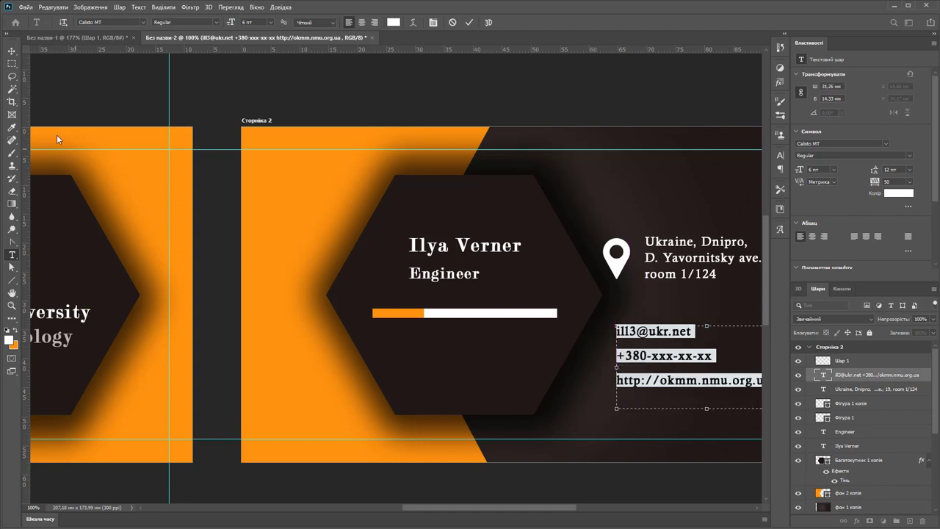
click(11, 51)
Move the e-mail, phone and website block down and right, just under the address
drag(678, 332, 664, 335)
click(780, 157)
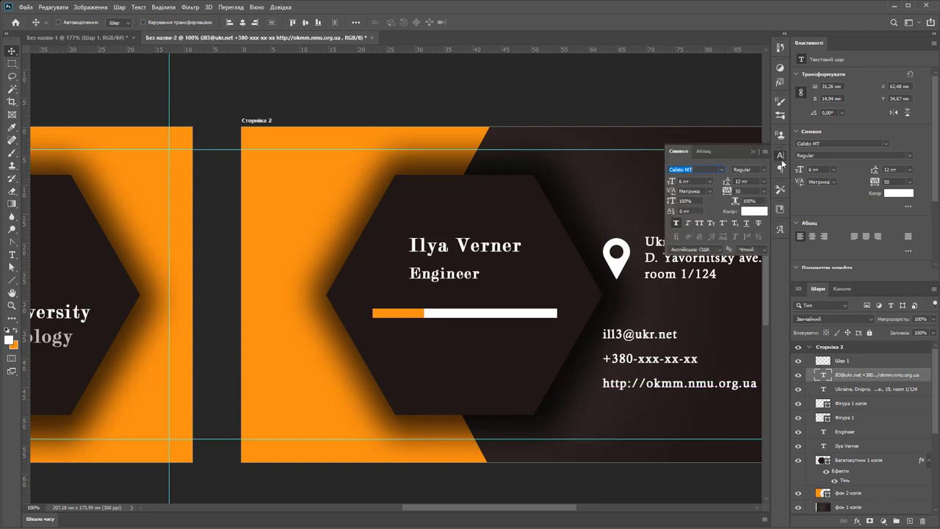
click(710, 181)
click(712, 185)
drag(665, 339, 675, 339)
scroll(676, 339, down, 2)
scroll(675, 340, down, 2)
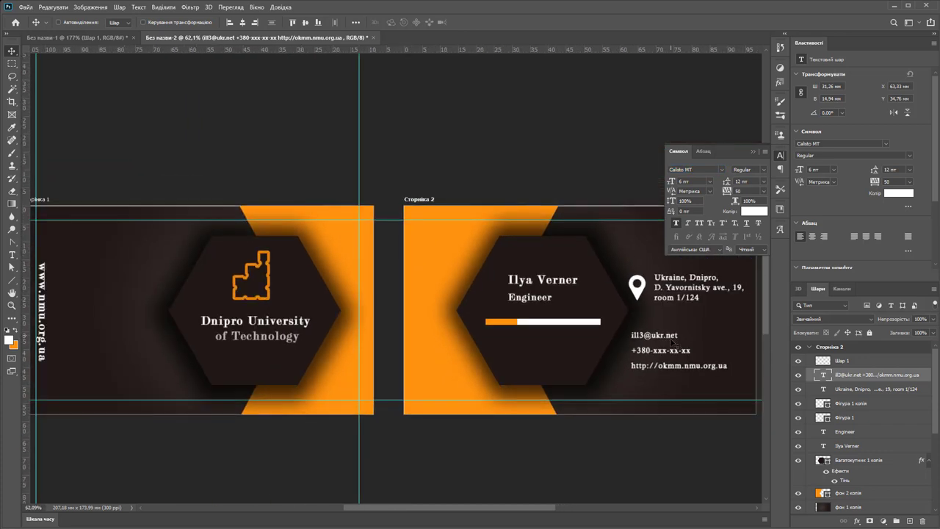
scroll(705, 333, up, 1)
scroll(602, 326, up, 2)
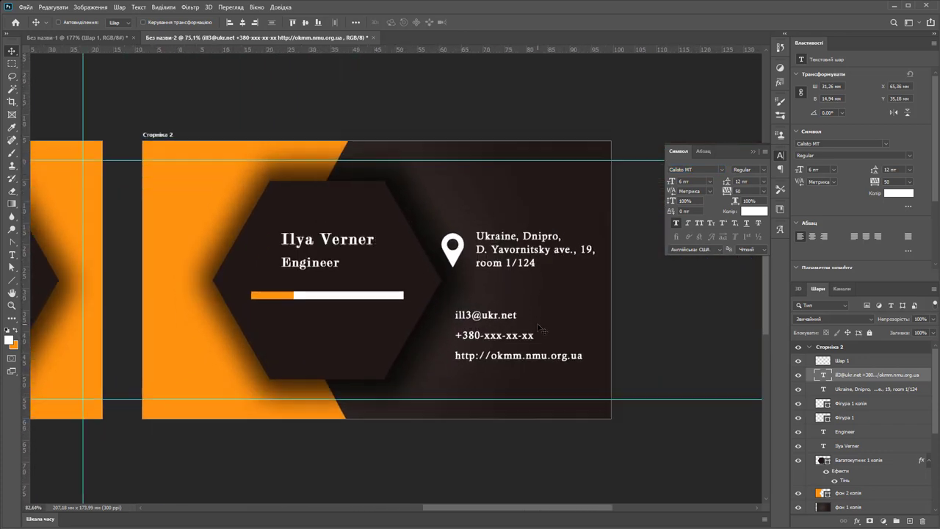
scroll(514, 320, up, 2)
drag(493, 317, 505, 325)
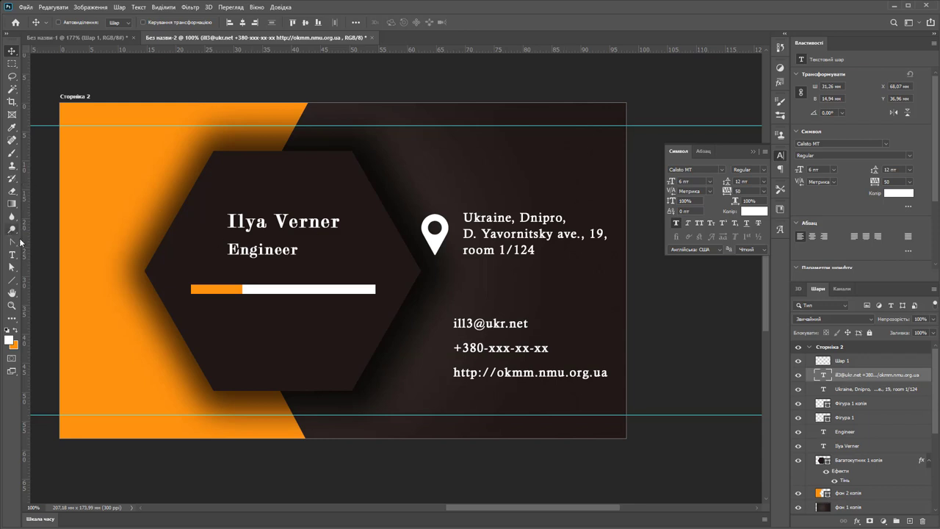
click(12, 254)
Start a new text layer left of the phone line and open the Glyphs panel
click(405, 351)
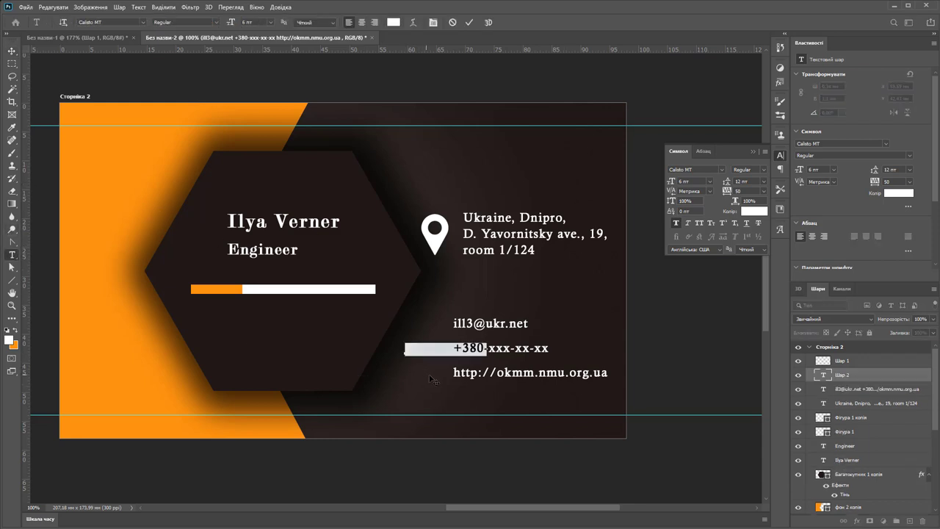
text(1)
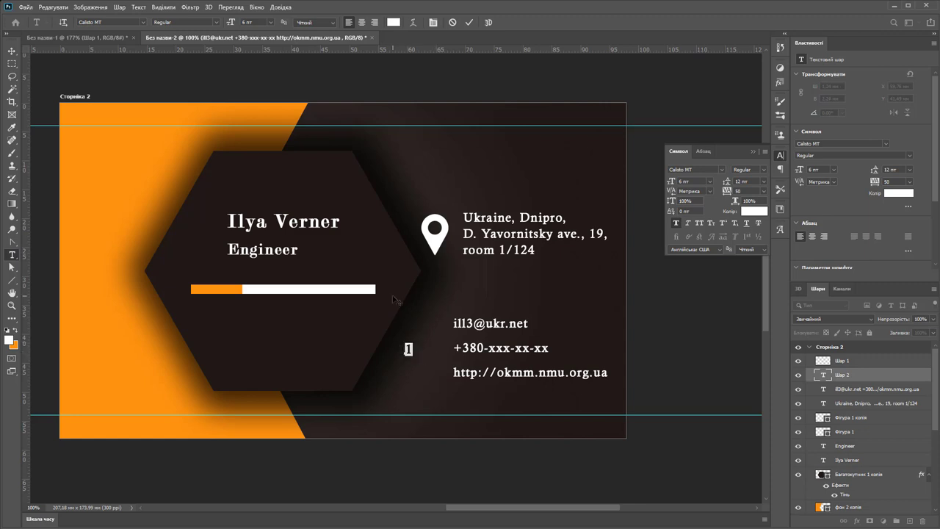
click(257, 8)
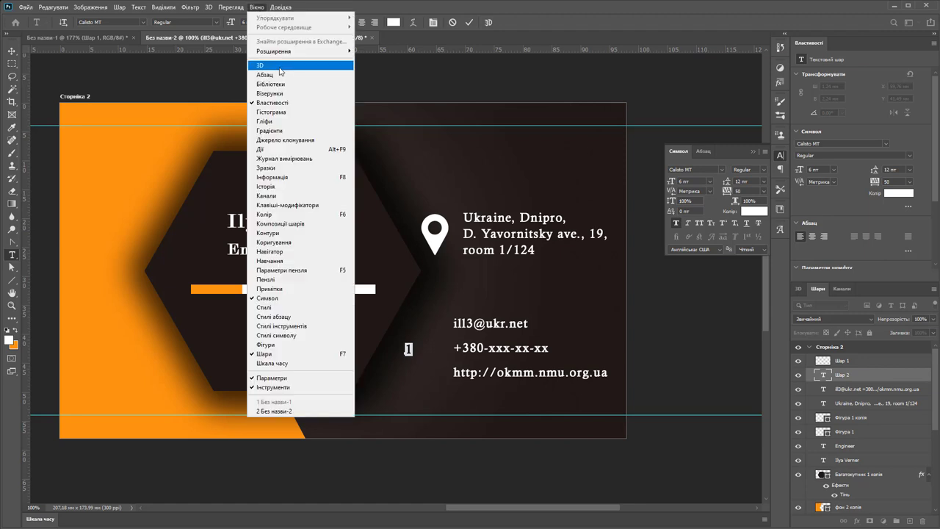
click(293, 122)
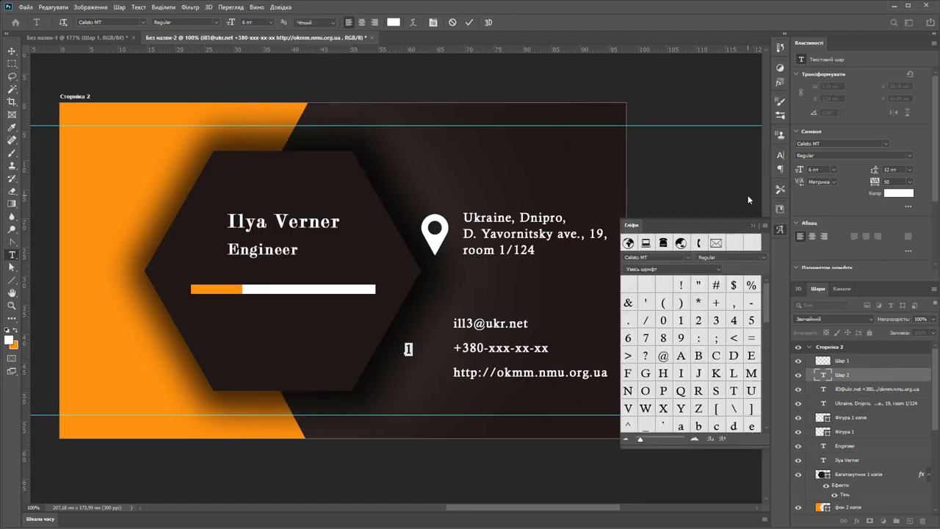
click(718, 269)
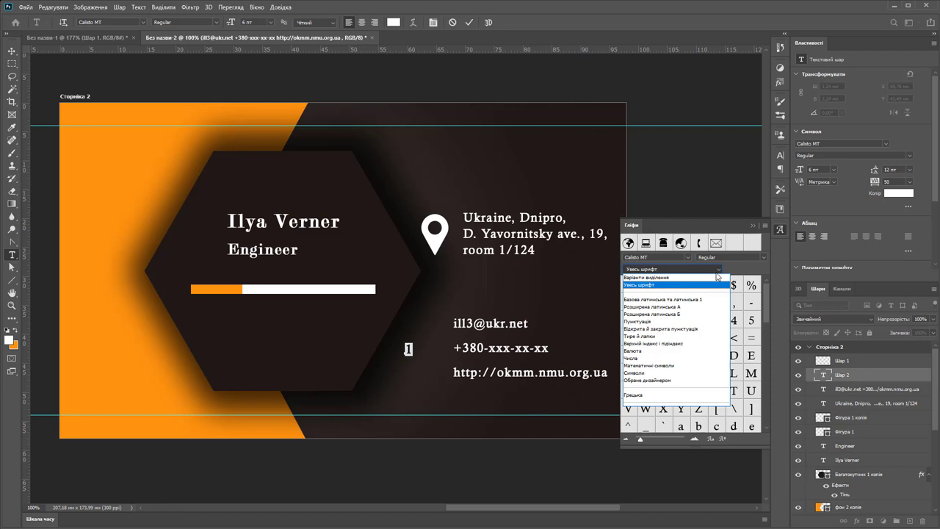
click(711, 269)
Set the glyph font to Webdings and insert the globe symbol
click(684, 257)
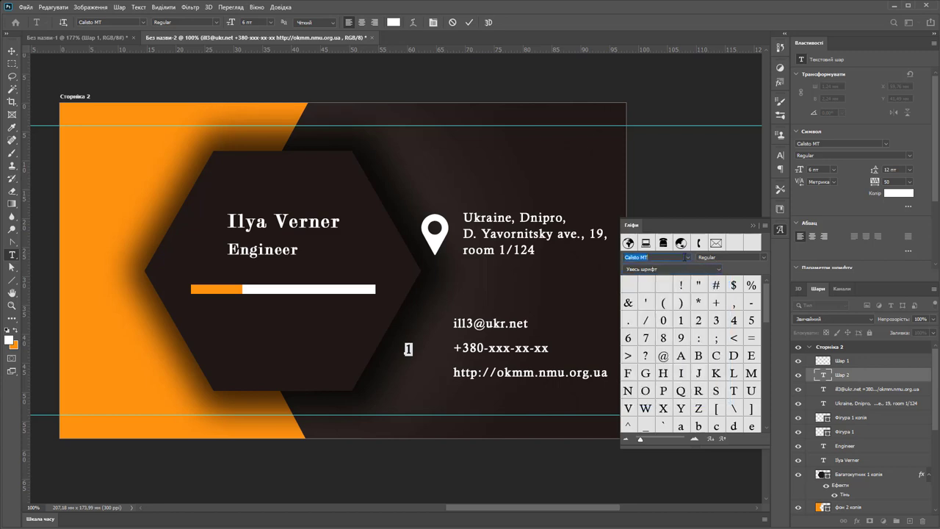
click(688, 255)
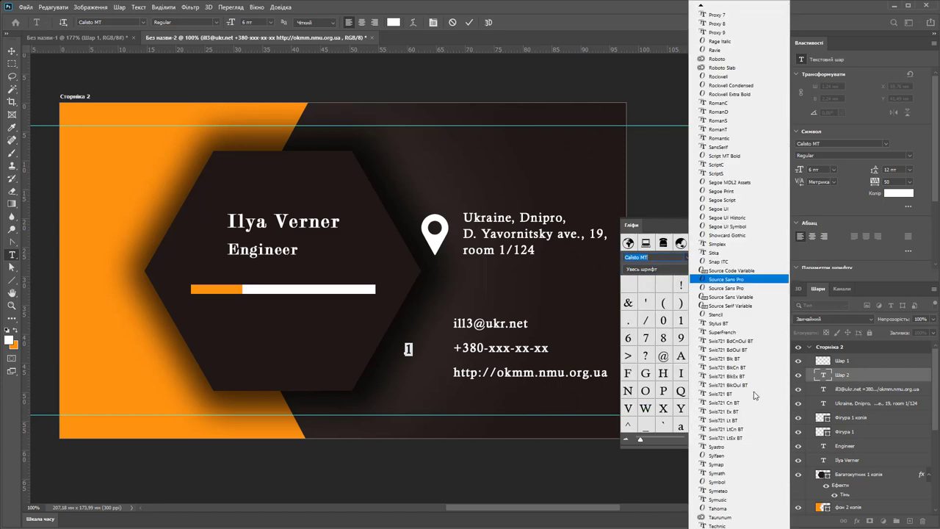
text(Webdings)
key(Return)
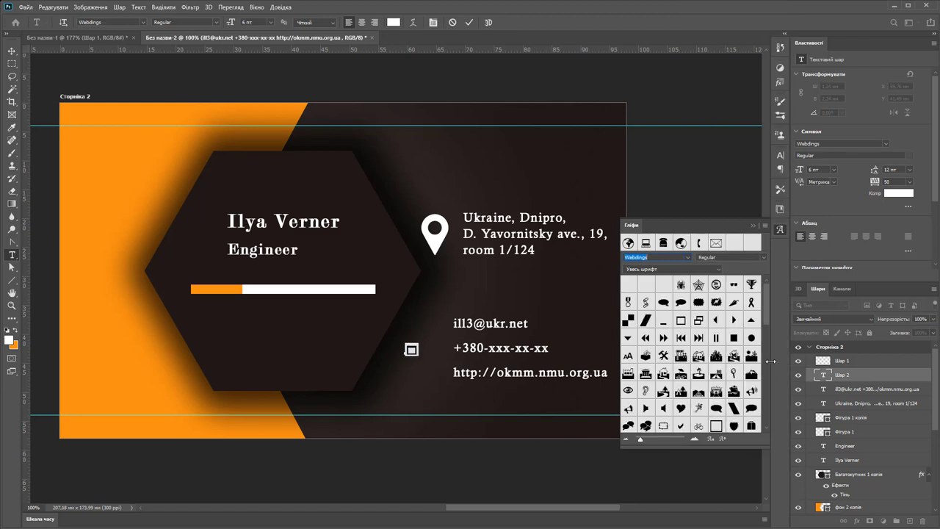
drag(768, 301, 780, 407)
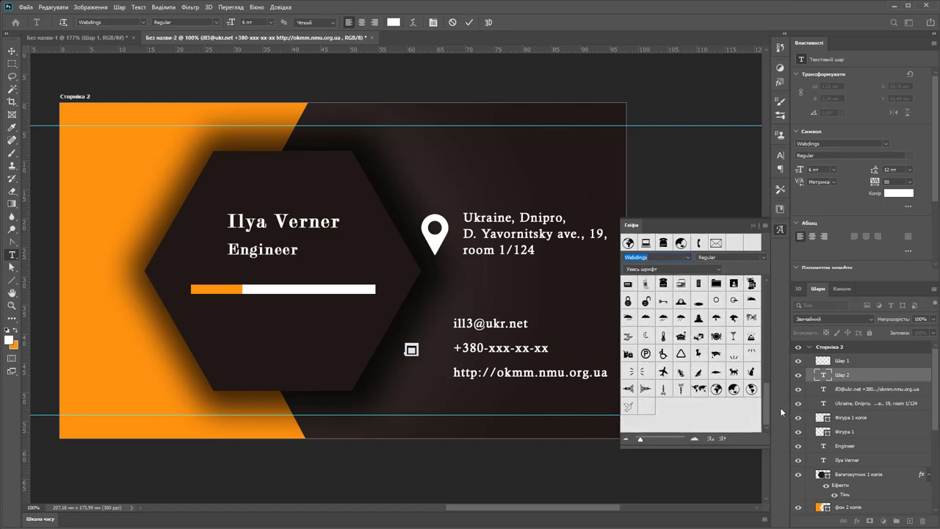
double_click(733, 389)
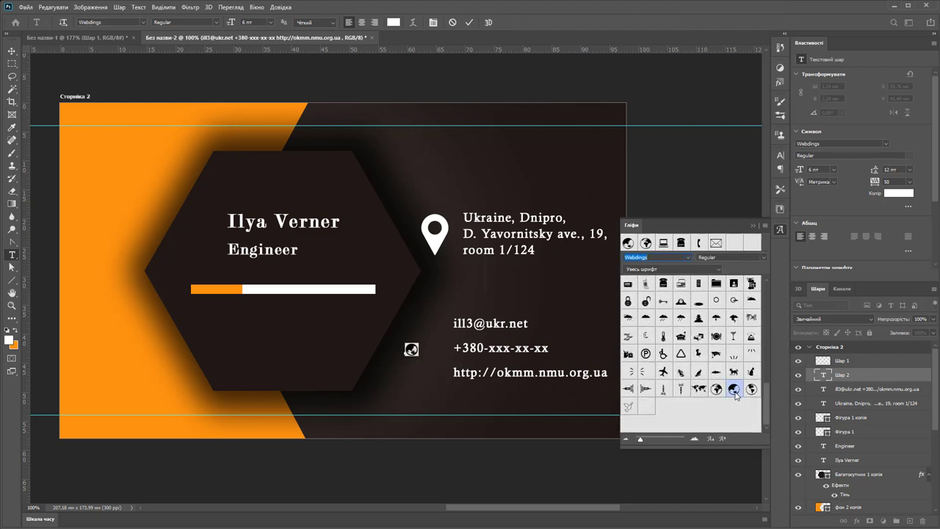
Place the globe beside the URL at 10 pt and copy it up beside phone and e-mail
click(11, 50)
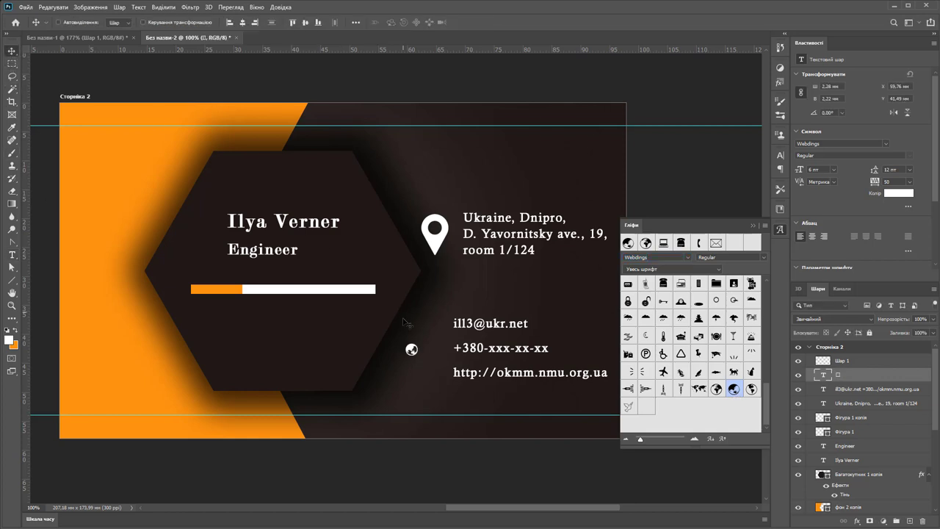
mouse_move(411, 349)
mouse_down()
mouse_move(442, 373)
mouse_move(429, 373)
mouse_up()
click(780, 155)
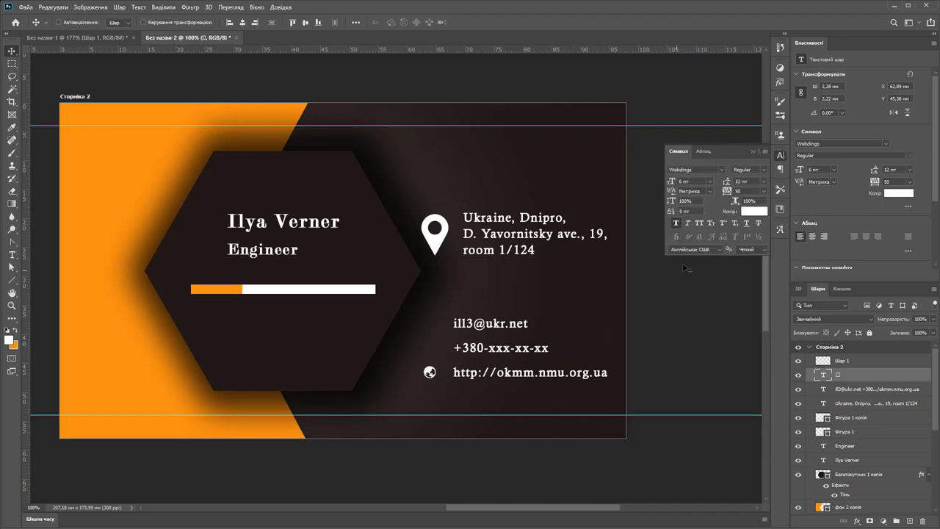
click(709, 182)
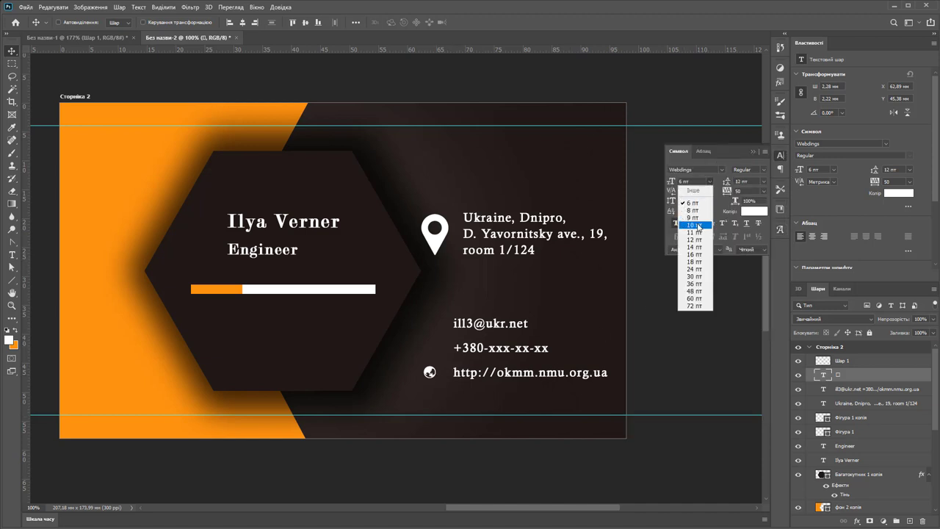
click(697, 223)
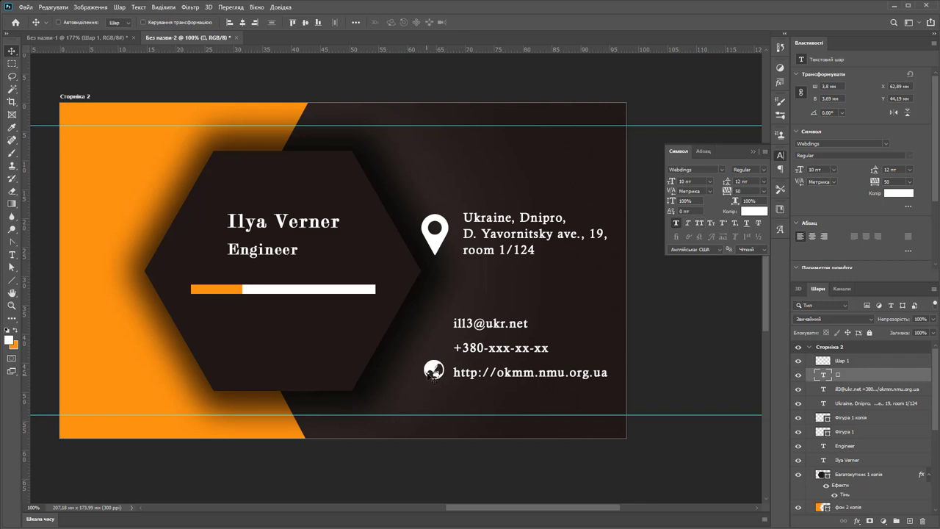
drag(429, 372, 426, 321)
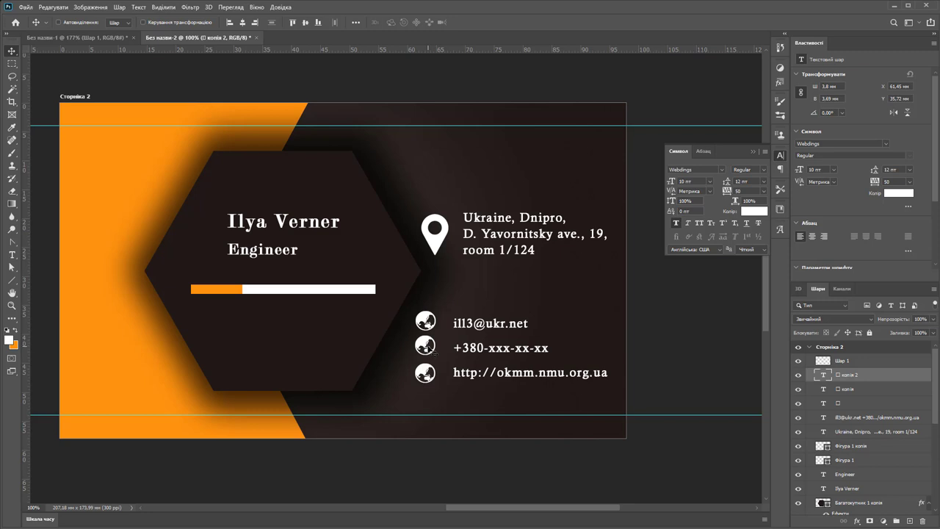
Align the top globe and rename the URL globe's layer to 'web'
drag(435, 354, 425, 344)
right_click(426, 345)
click(449, 357)
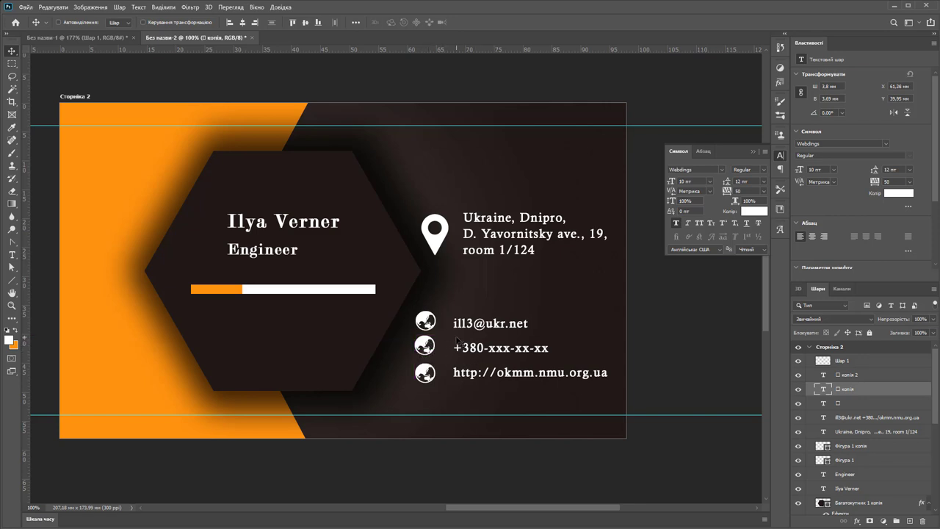
right_click(427, 374)
click(450, 387)
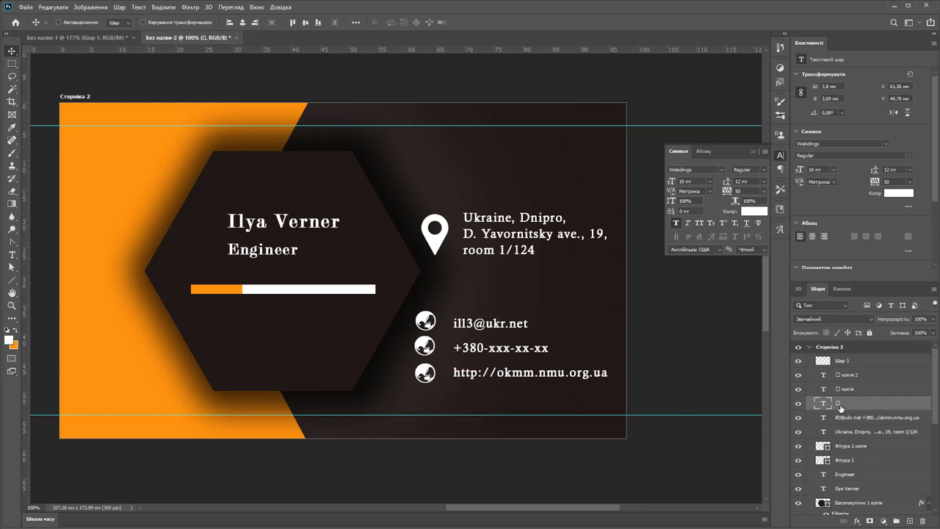
double_click(838, 403)
text(web)
key(Return)
Rename the phone line's globe layer to 'телефон'
right_click(443, 365)
click(455, 375)
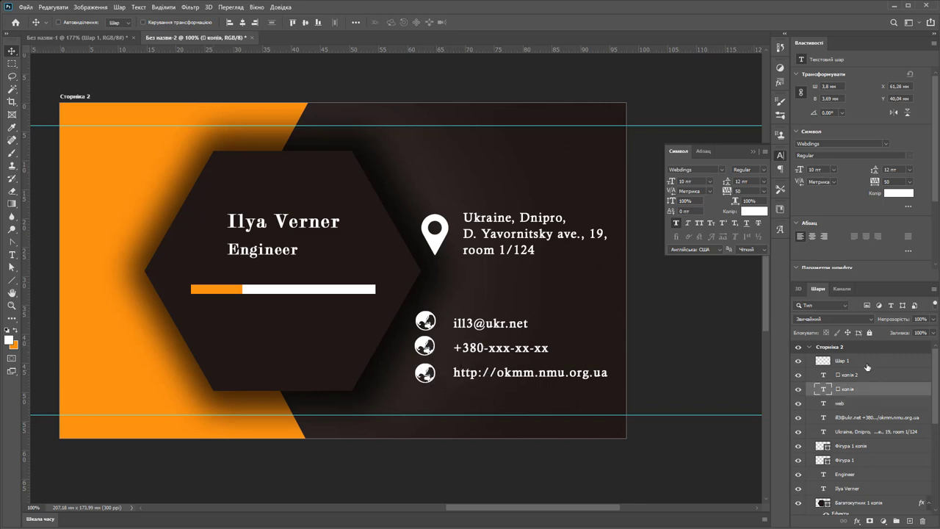
double_click(845, 390)
text(teон)
key(Return)
click(780, 230)
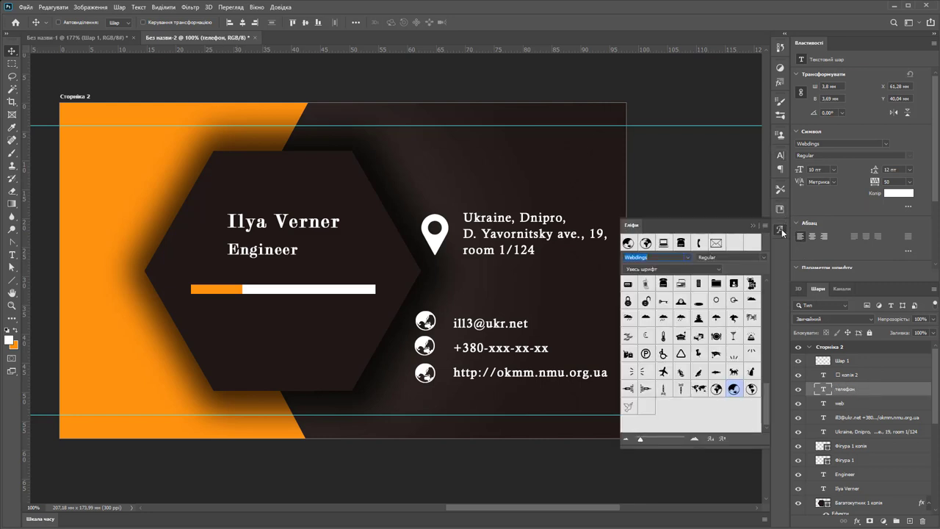
Switch the glyph font to Wingdings and swap the phone globe for a boxed-cross glyph
click(688, 258)
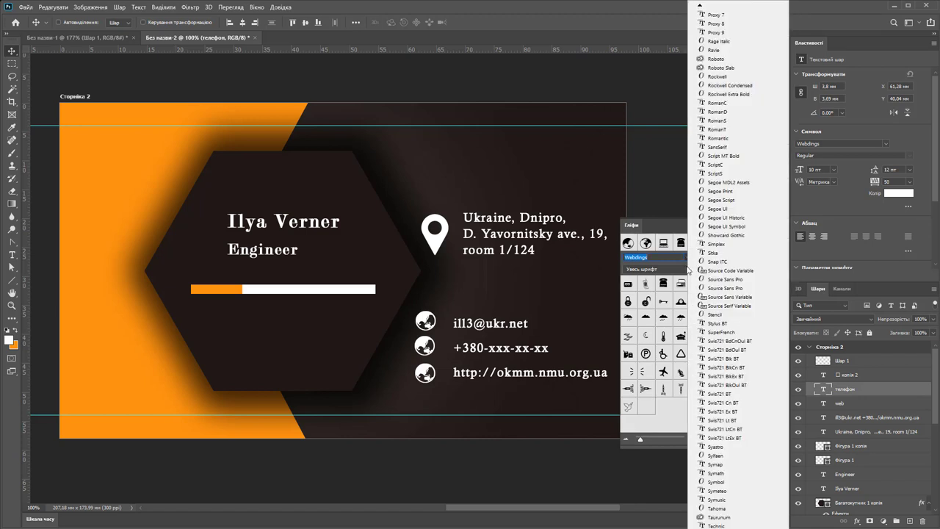
scroll(738, 279, down, 1)
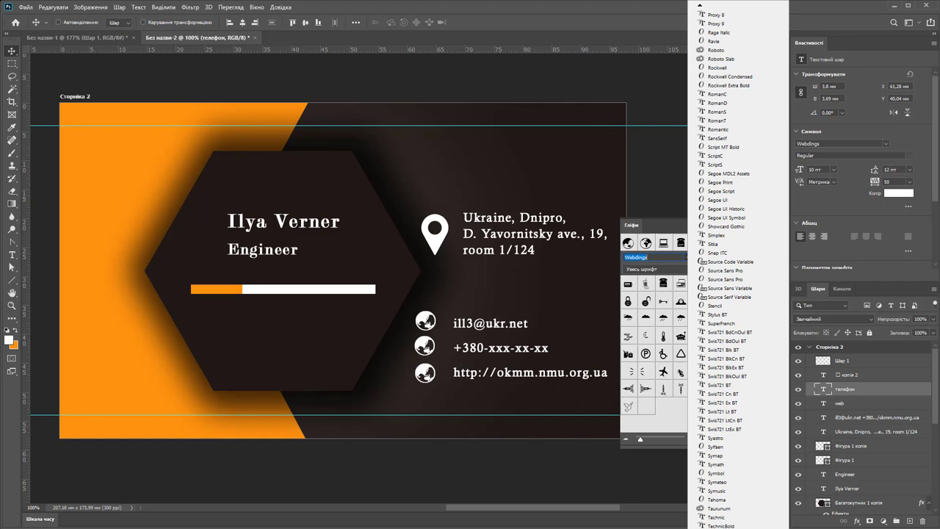
scroll(737, 279, down, 4)
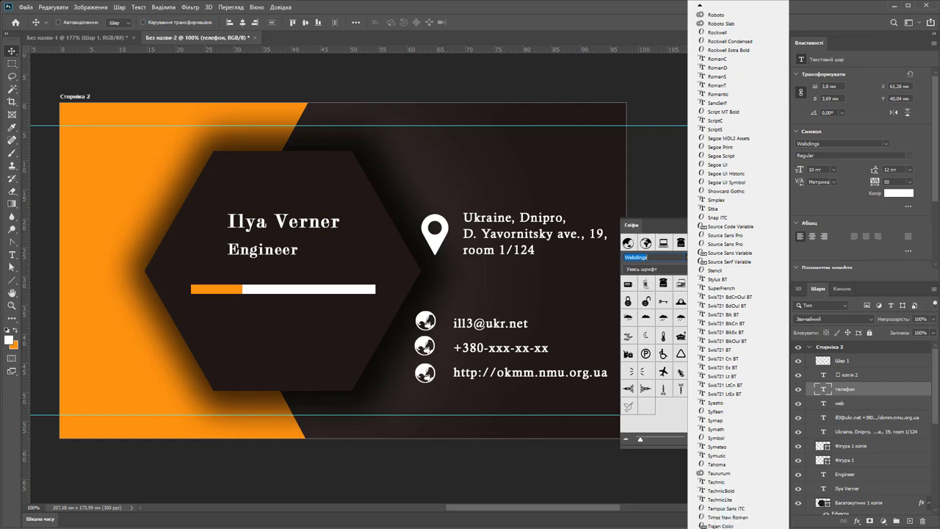
text(Wingdings)
key(Return)
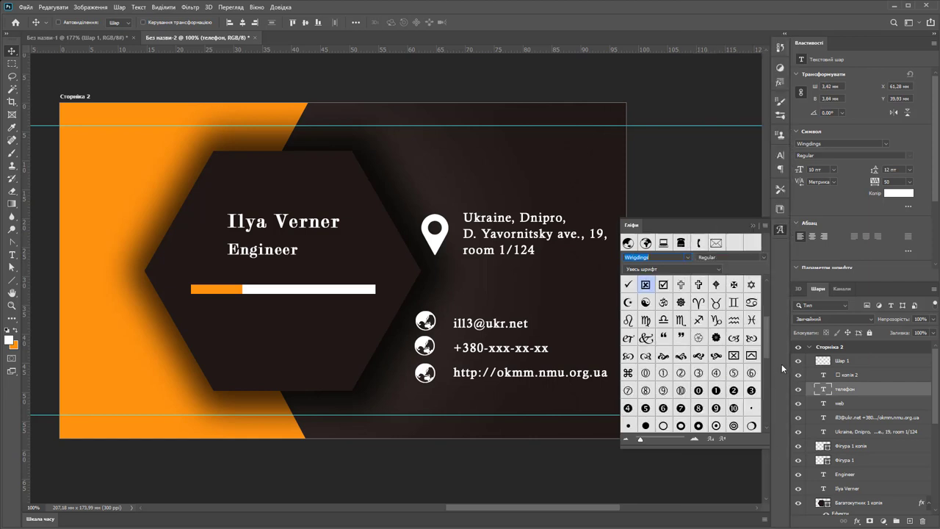
drag(765, 329, 766, 286)
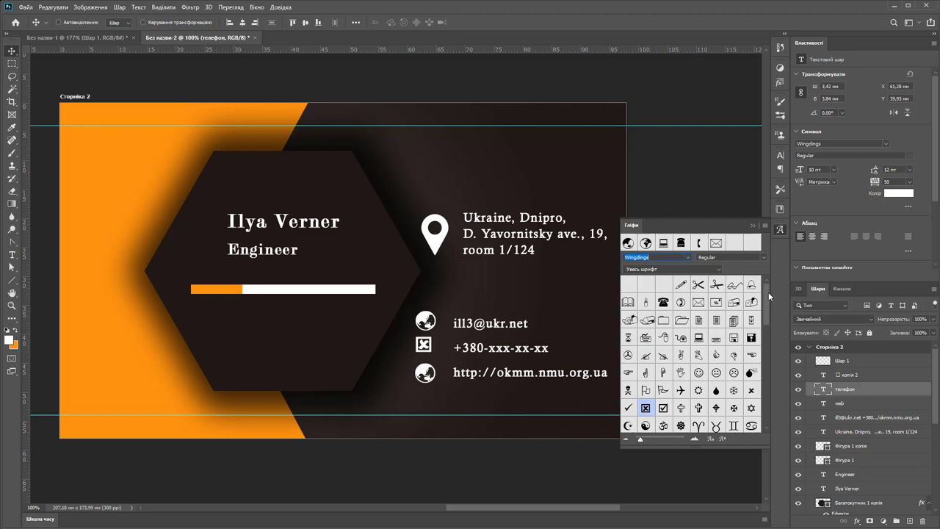
mouse_move(768, 292)
mouse_down()
mouse_move(775, 394)
mouse_move(772, 292)
mouse_up()
Select layer 'копія 2' and replace its e-mail globe with a Wingdings envelope glyph
right_click(433, 327)
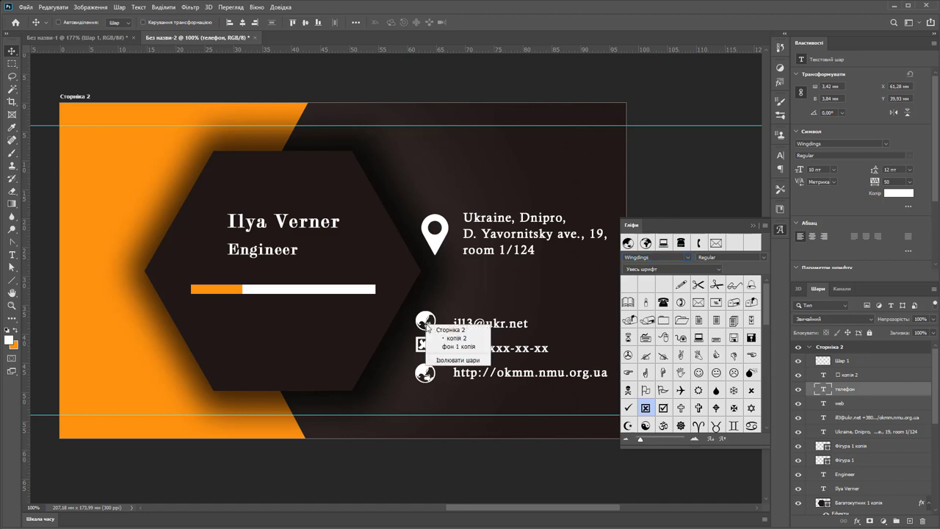
click(450, 335)
double_click(433, 323)
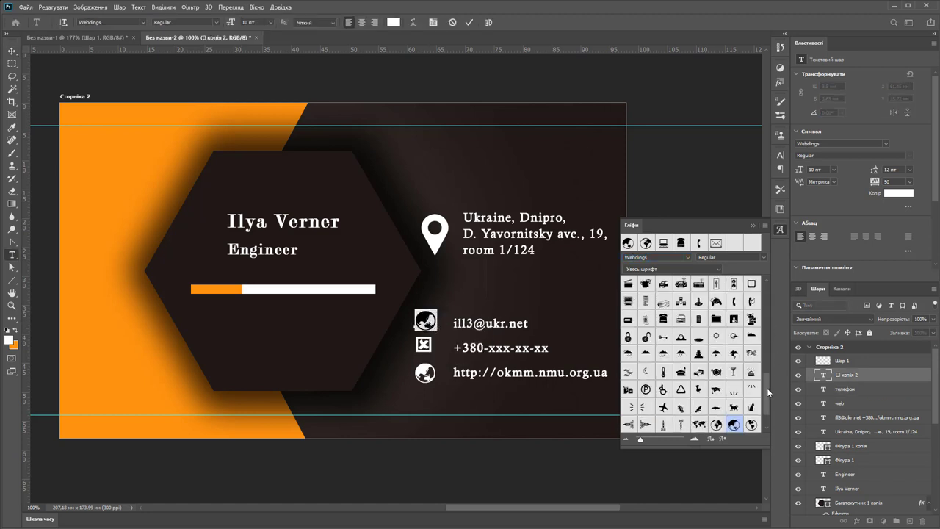
drag(767, 387, 764, 276)
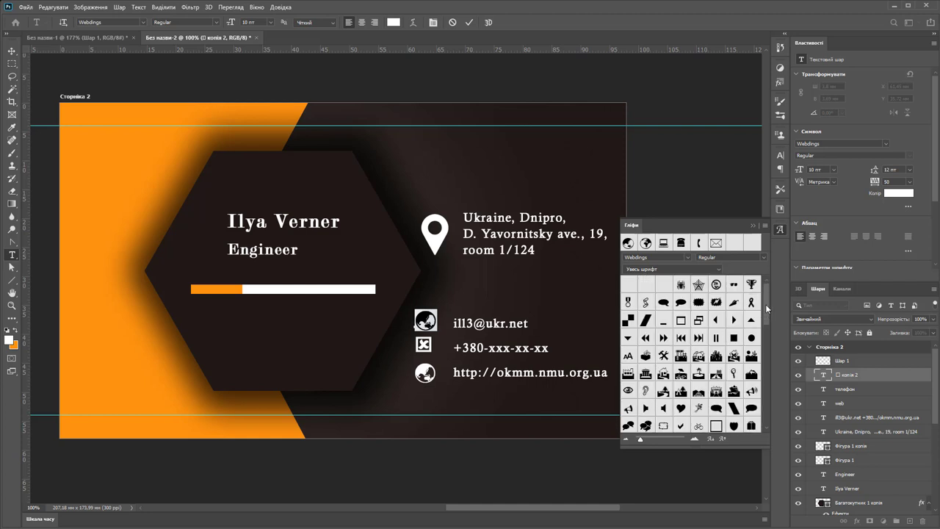
click(688, 258)
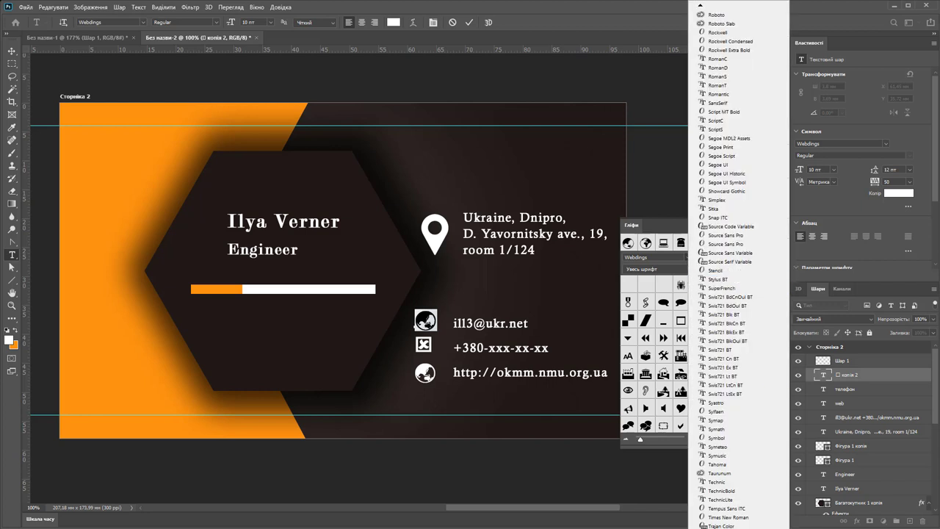
click(719, 514)
scroll(762, 345, up, 1)
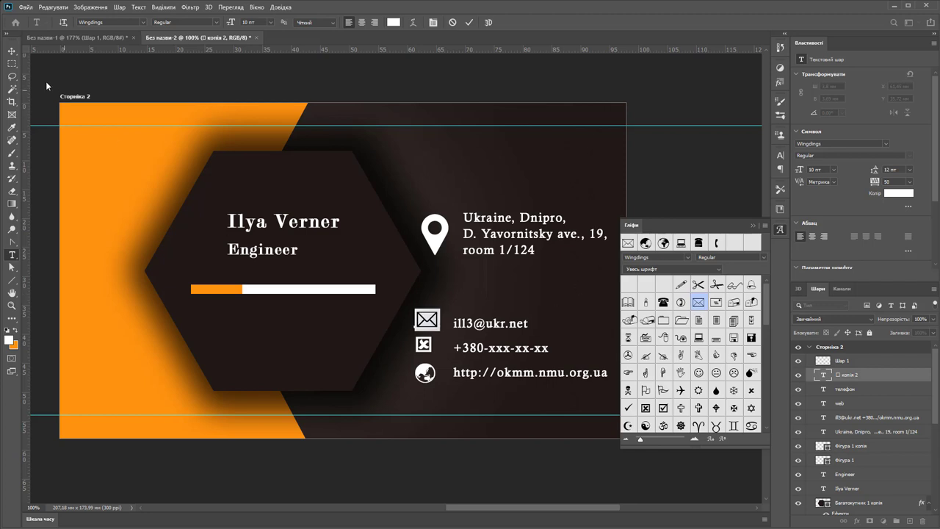
click(12, 51)
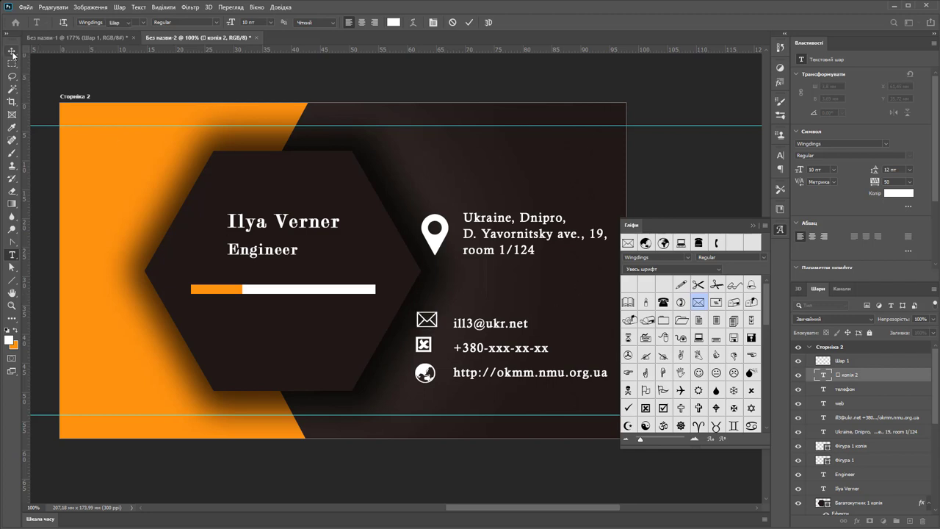
Replace the icon on the 'телефон' layer with a Webdings phone handset glyph
right_click(427, 346)
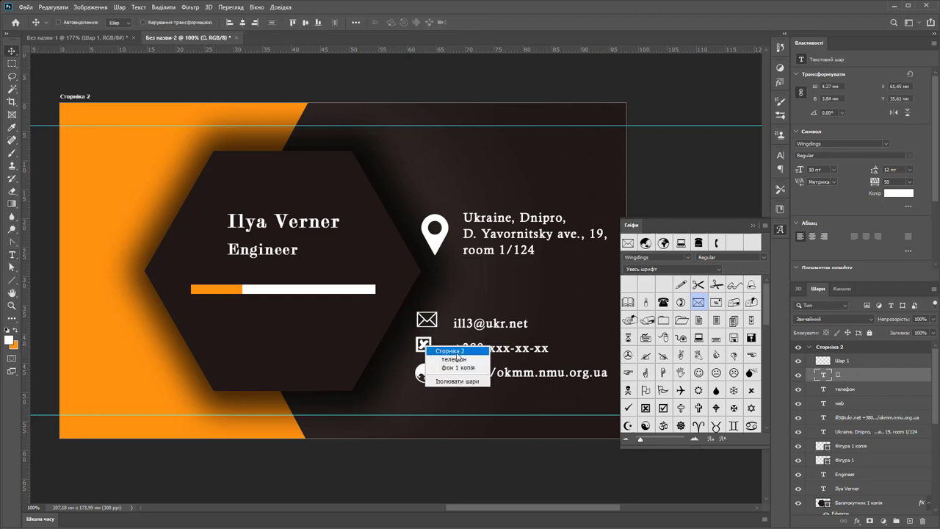
click(453, 358)
double_click(424, 345)
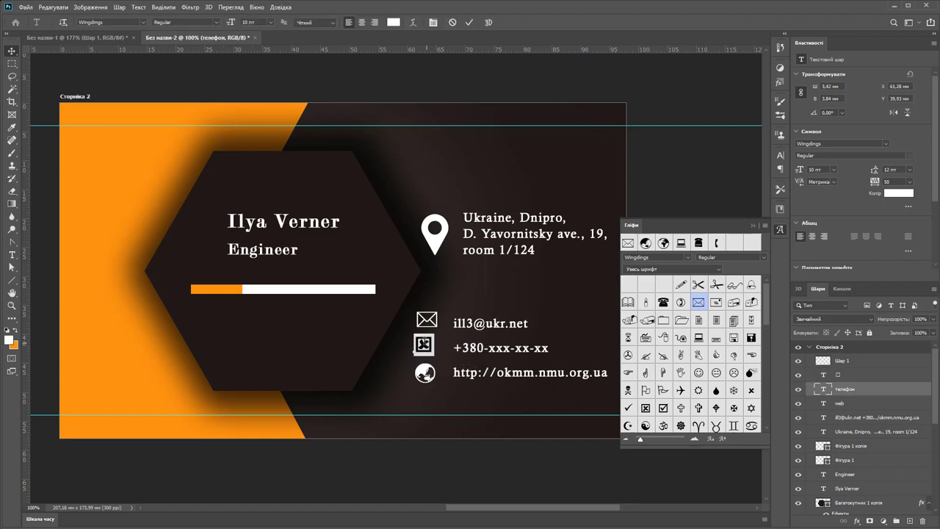
double_click(716, 243)
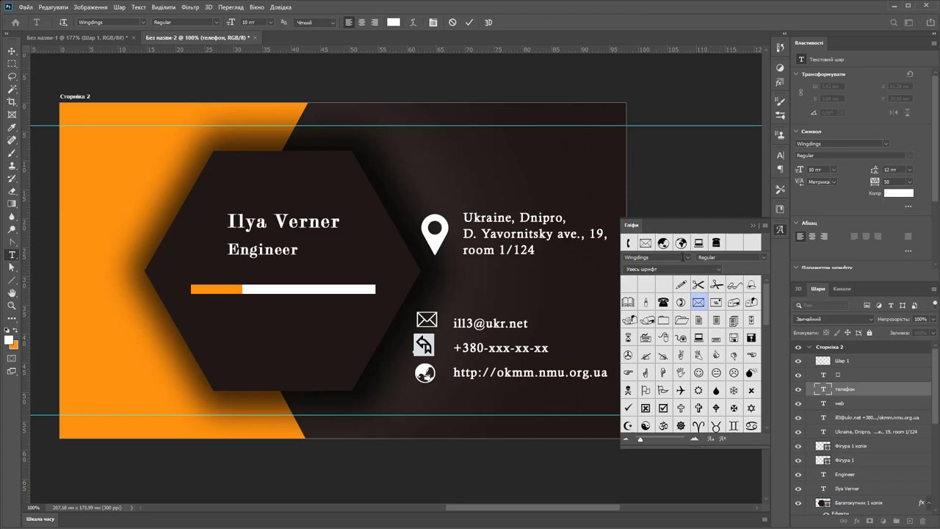
click(684, 257)
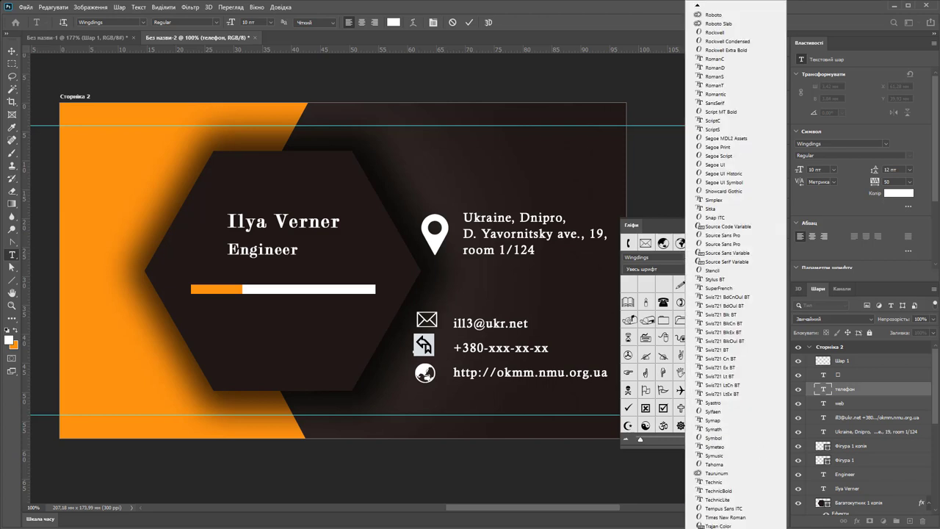
click(719, 514)
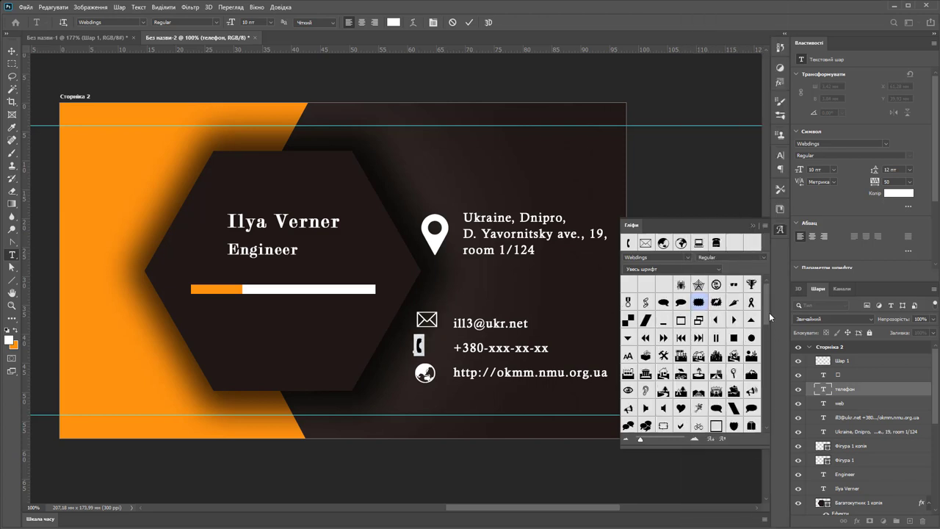
drag(766, 300, 768, 381)
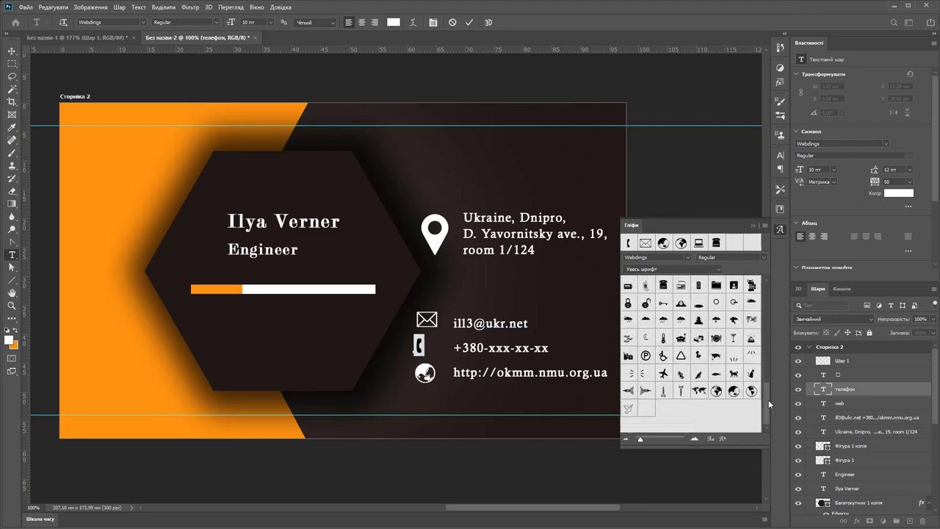
drag(768, 399, 761, 296)
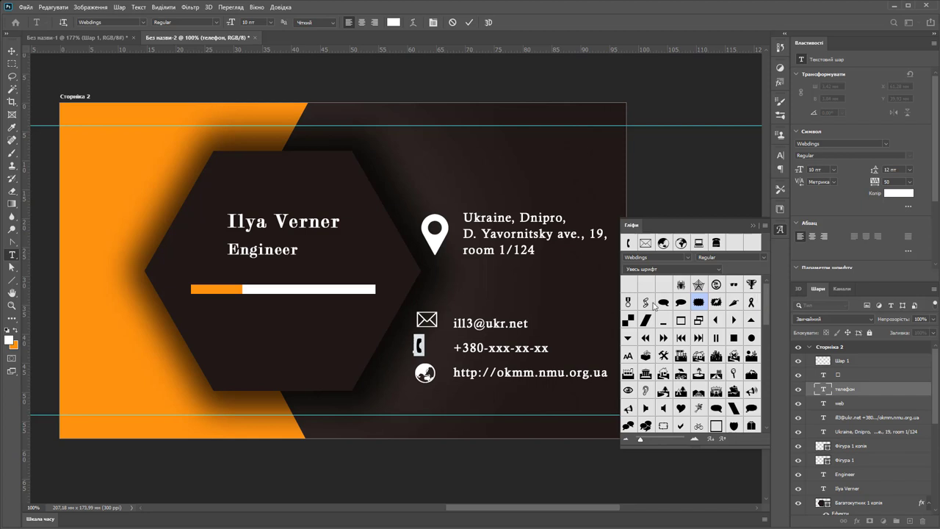
click(58, 72)
Enlarge the handset icon to 12 pt and nudge it slightly right
key(v)
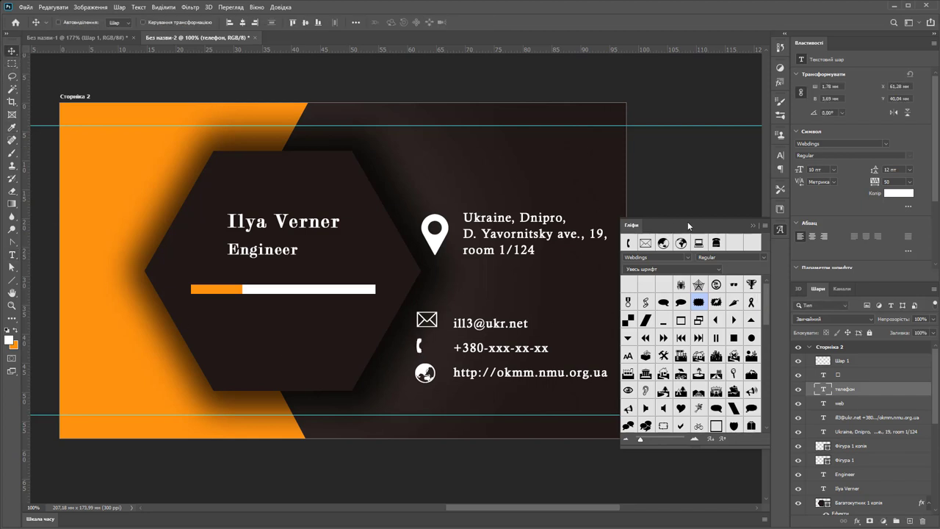
click(780, 155)
click(710, 182)
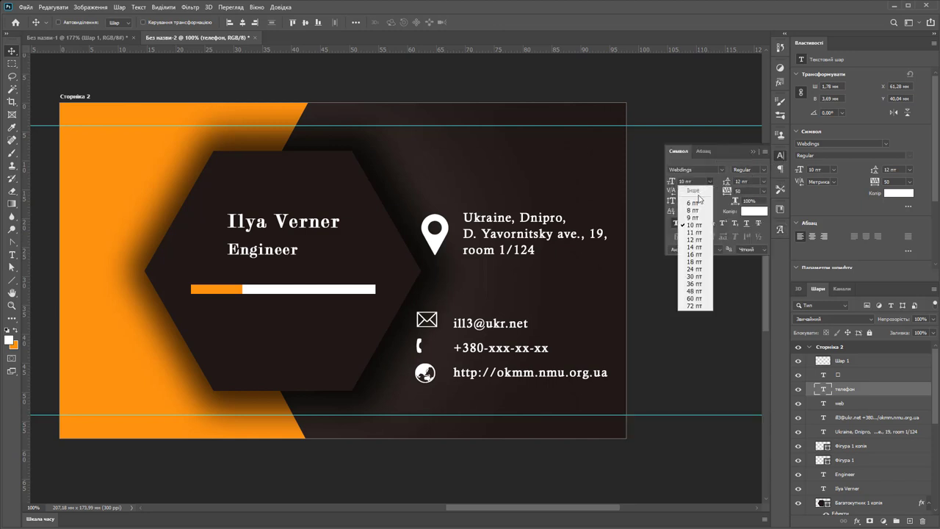
click(697, 233)
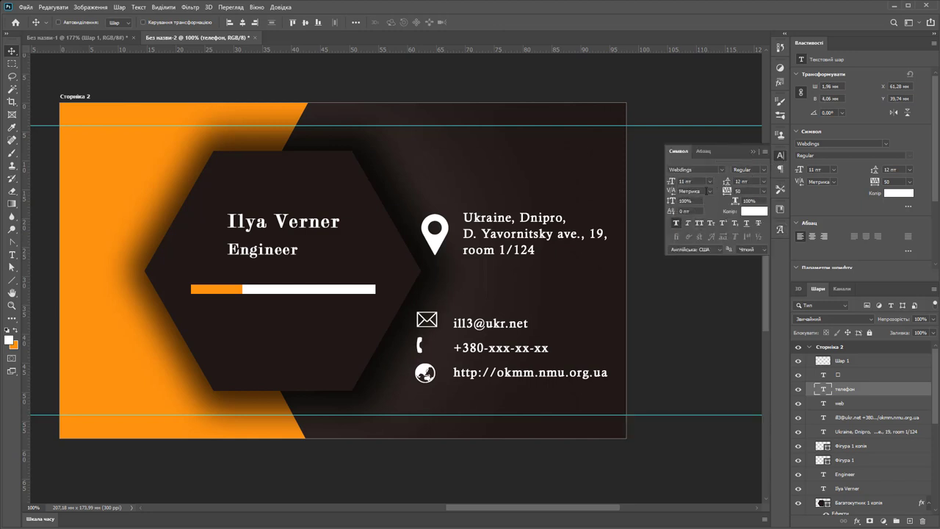
click(710, 182)
click(696, 241)
drag(424, 350, 429, 351)
scroll(490, 299, down, 2)
scroll(490, 299, down, 2)
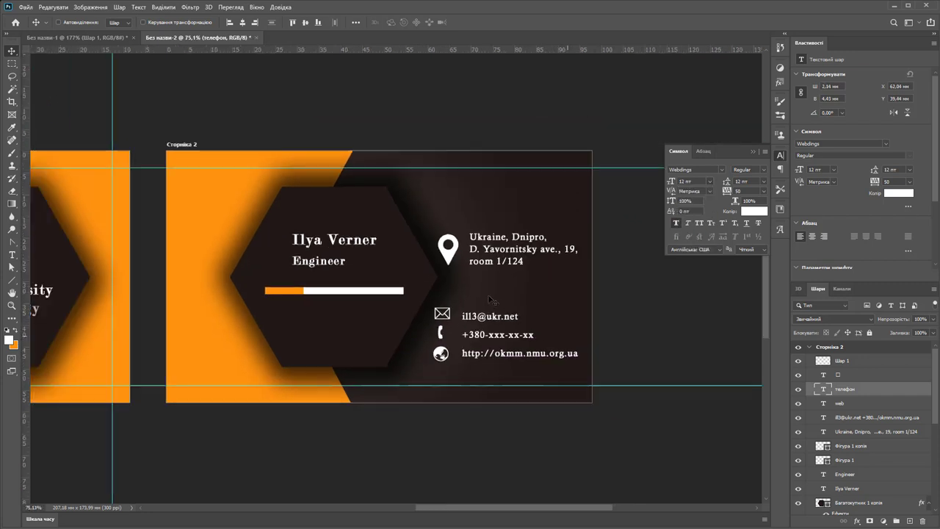
scroll(490, 299, down, 1)
scroll(489, 299, down, 1)
scroll(490, 299, down, 2)
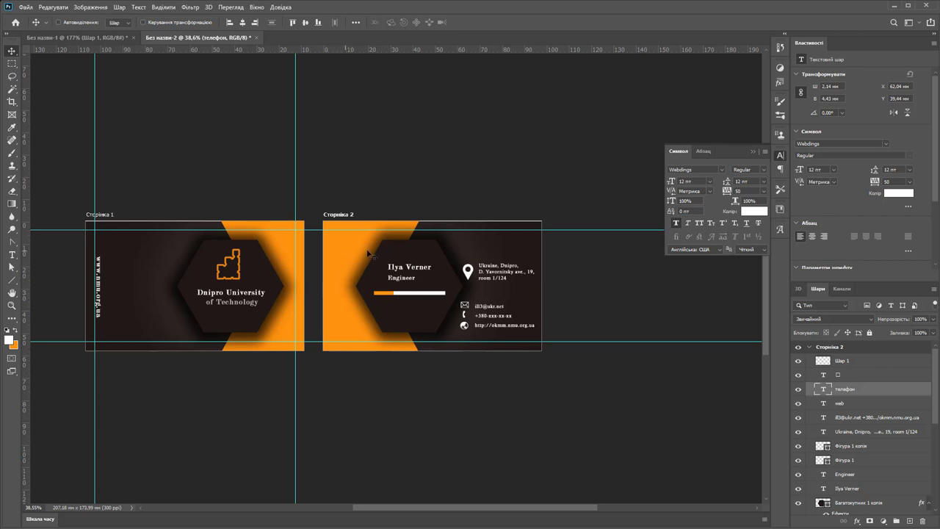
click(104, 37)
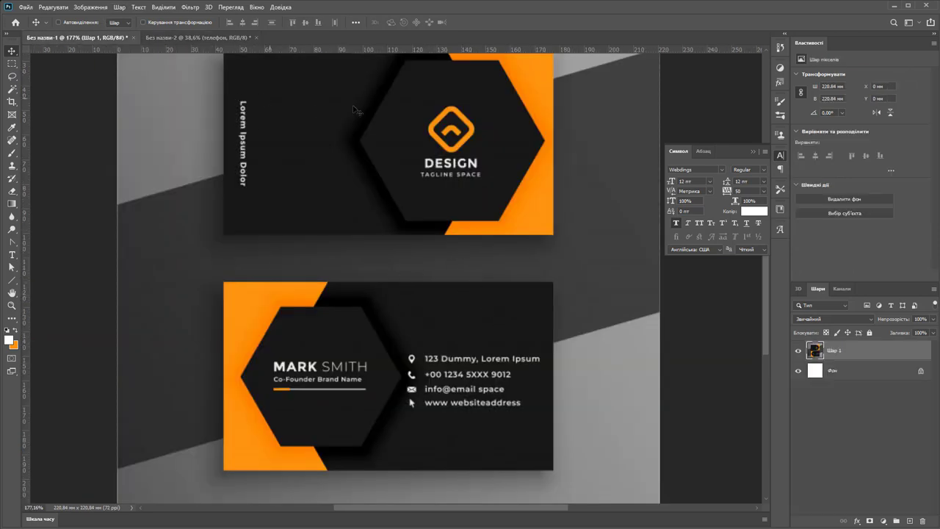
scroll(333, 139, down, 2)
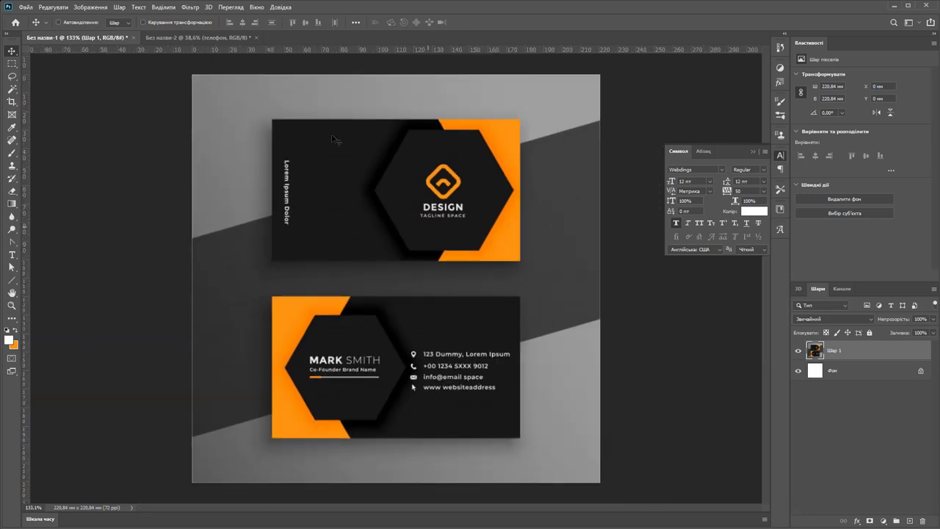
click(206, 37)
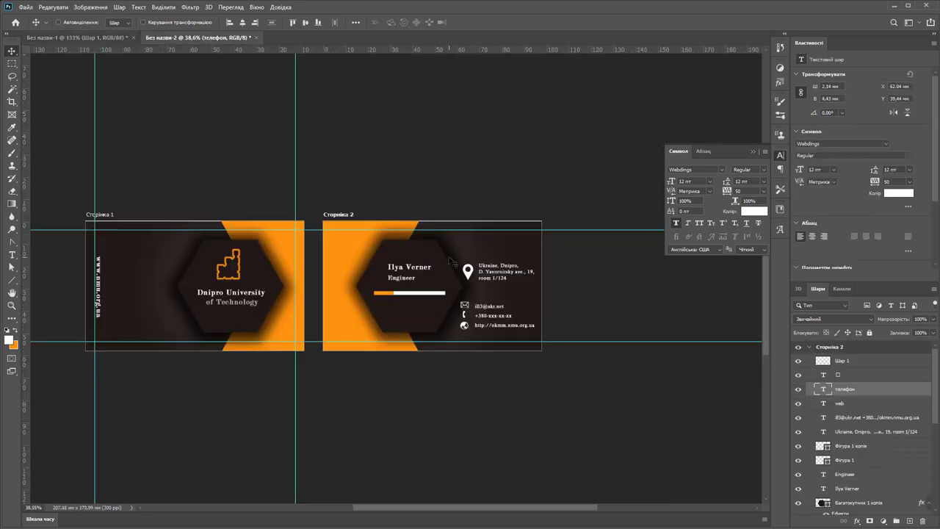